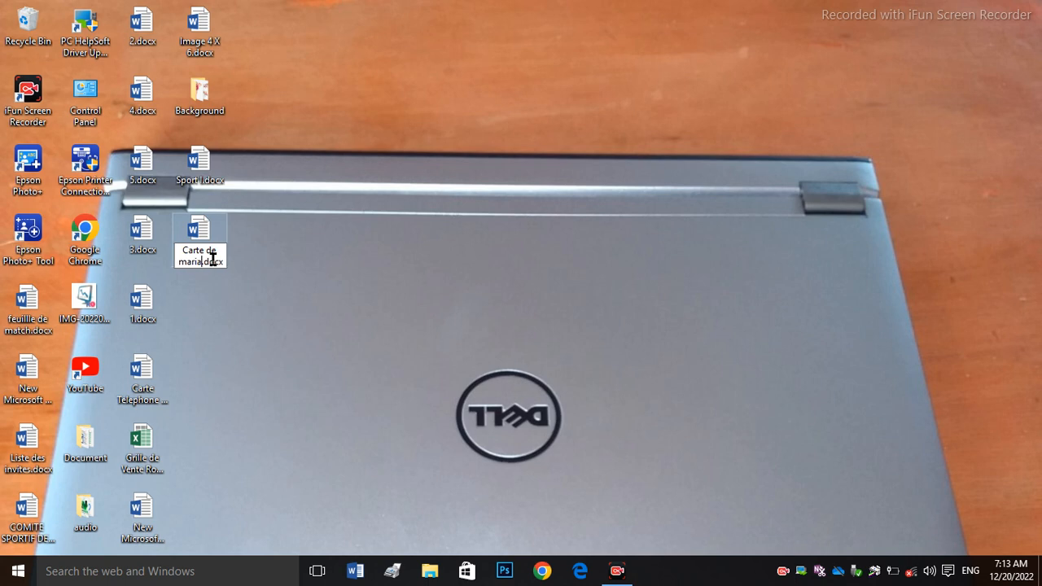
# Step: Confirm the file name 'Carte de mariage.docx' and open the document in Word
pyautogui.press('Return')
pyautogui.doubleClick(200, 228)
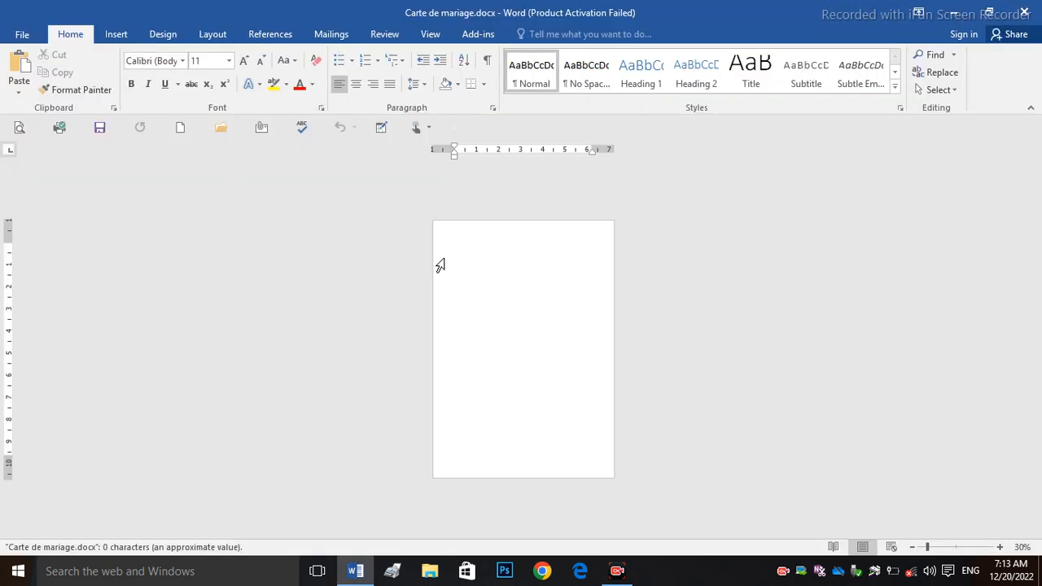
# Step: Dismiss the activation popup and set the page zoom to 30%
pyautogui.press('Escape')
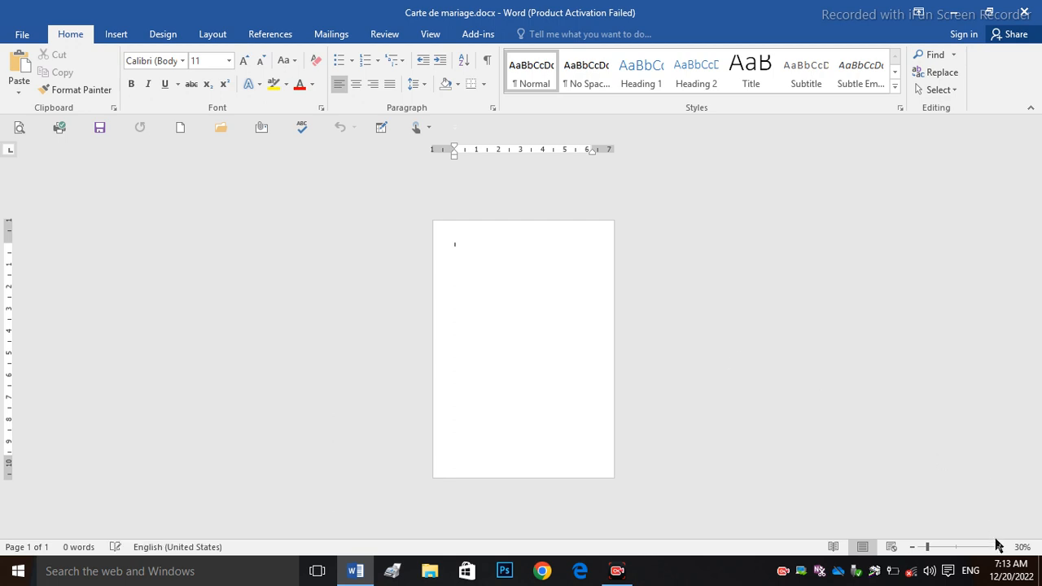
pyautogui.click(999, 547)
pyautogui.click(1001, 547)
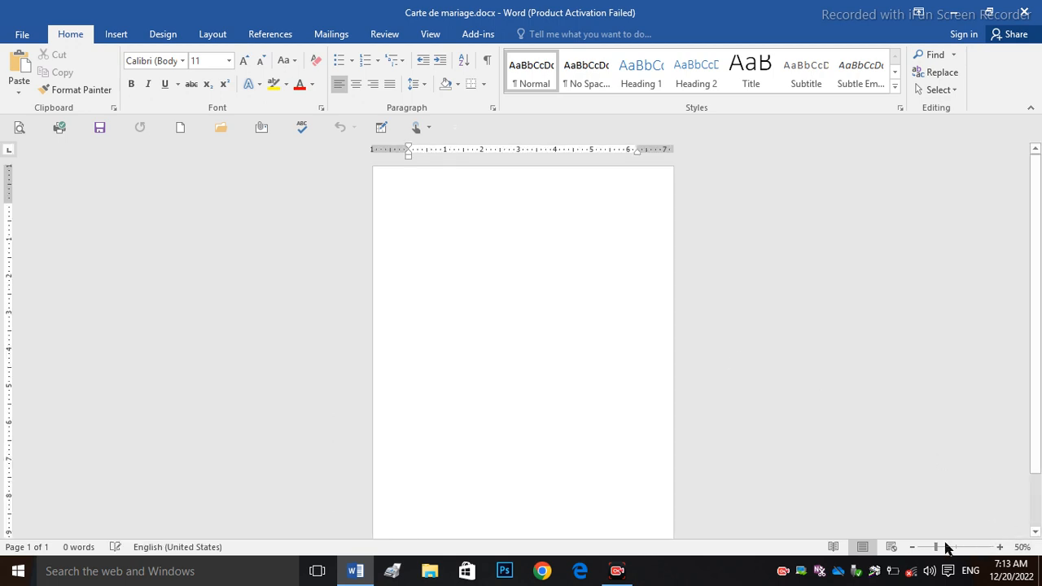
pyautogui.click(921, 547)
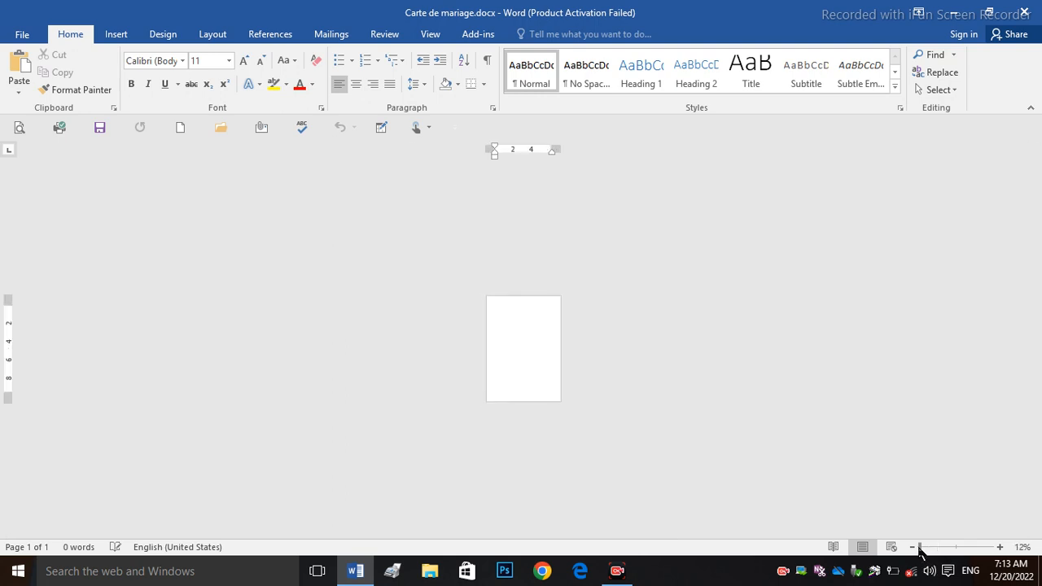
pyautogui.click(1000, 547)
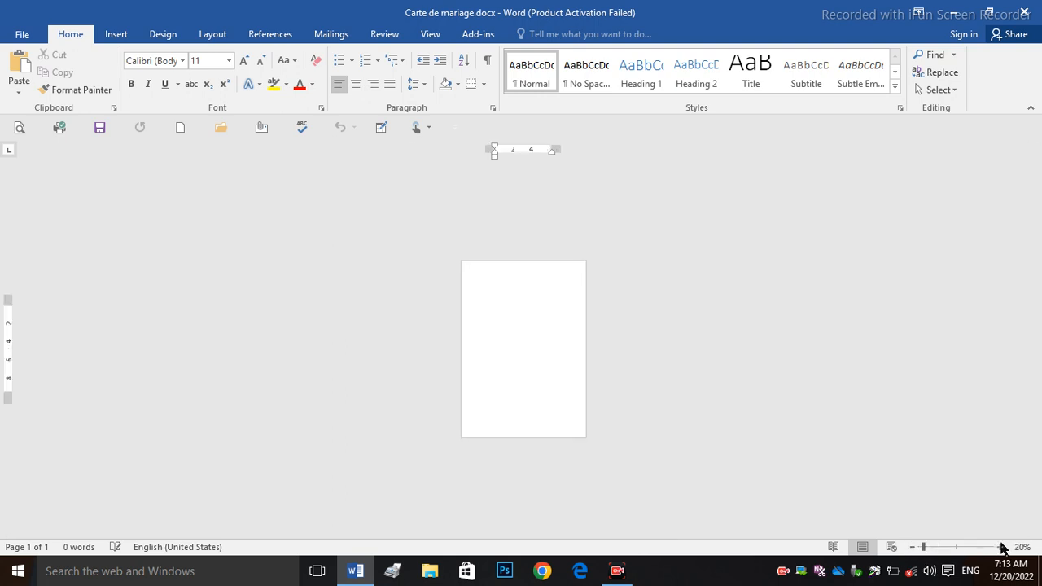
pyautogui.click(1000, 547)
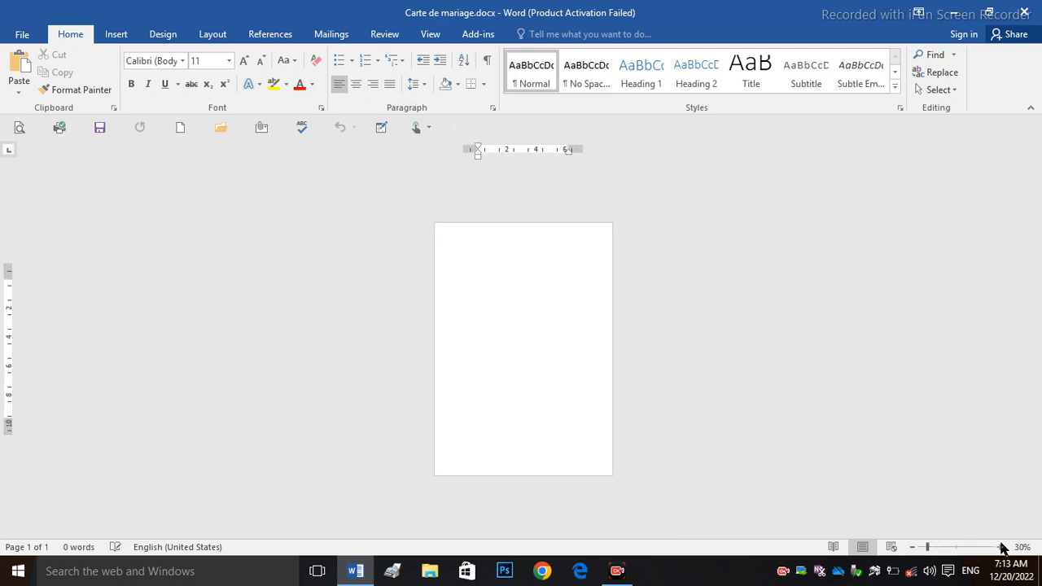
# Step: Set a custom paper size of 5.8 inches wide by 8.5 inches high
pyautogui.click(204, 34)
pyautogui.click(105, 85)
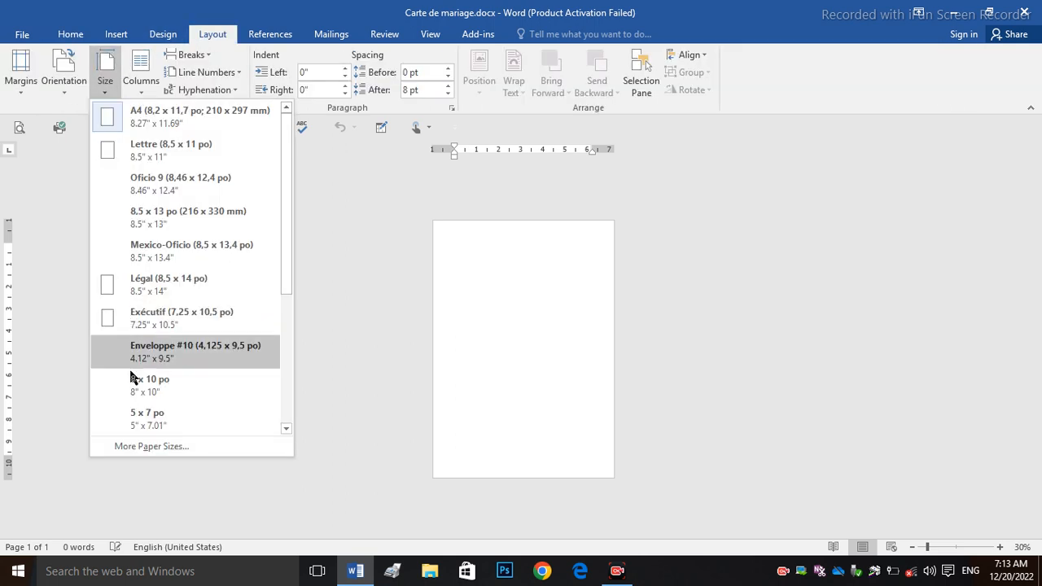
pyautogui.click(162, 447)
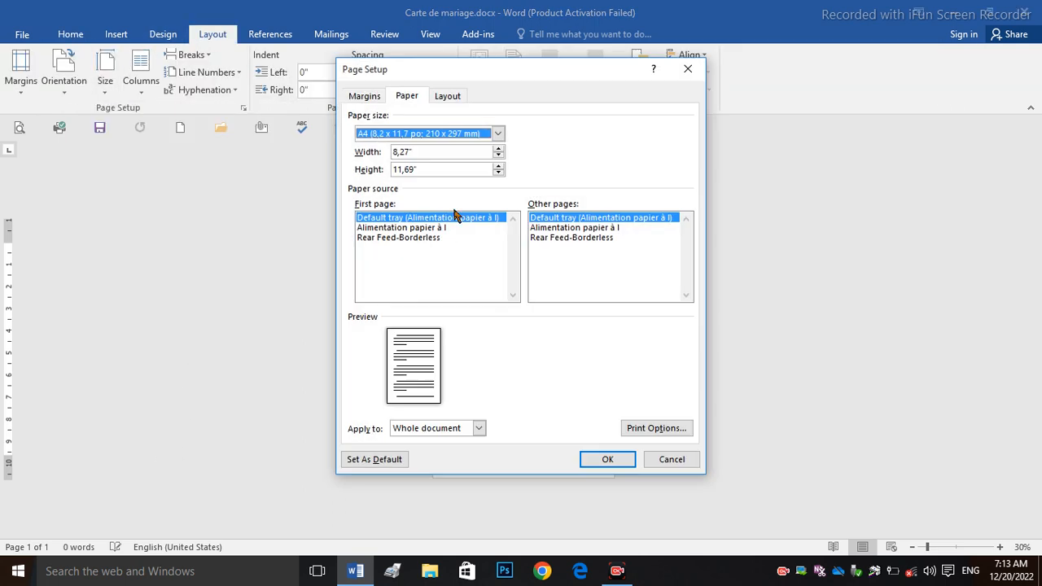
pyautogui.moveTo(425, 153); pyautogui.dragTo(325, 137)
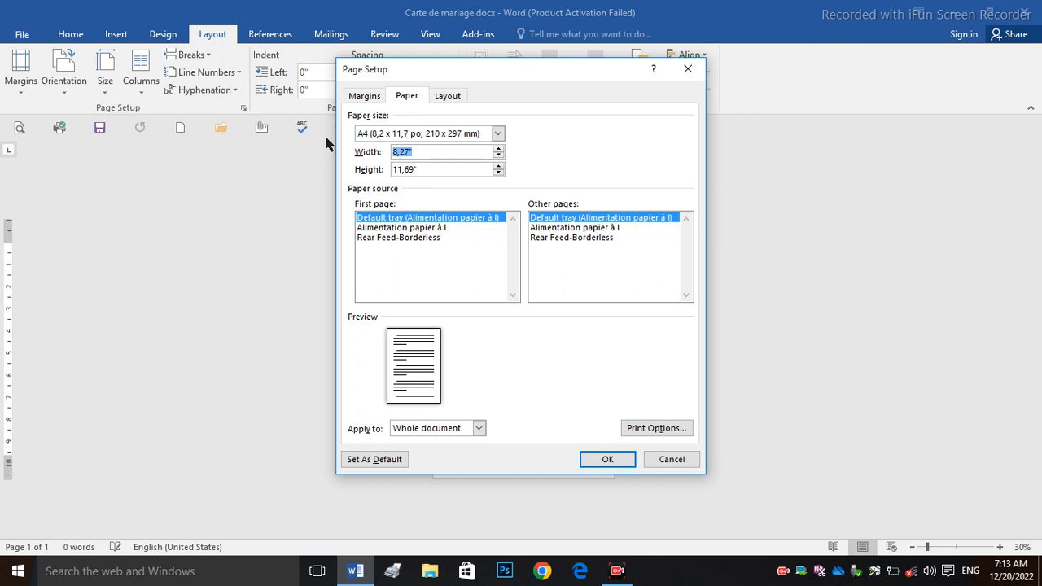
pyautogui.write('5.')
pyautogui.moveTo(439, 168); pyautogui.dragTo(316, 161)
pyautogui.write('8,5')
pyautogui.click(602, 458)
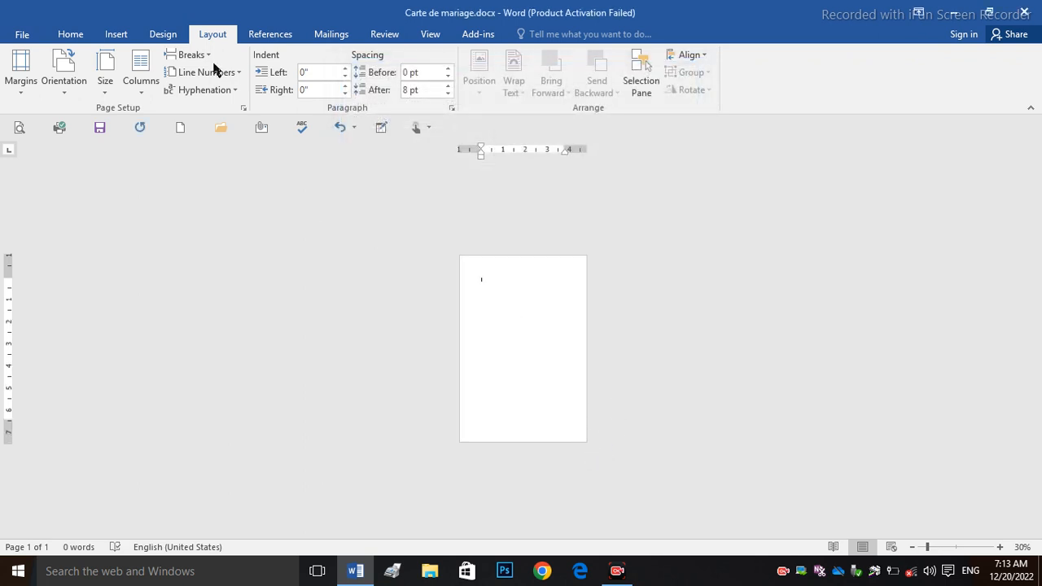
# Step: Open the picture browser and search the Desktop Background and drive F: folders
pyautogui.click(117, 38)
pyautogui.click(139, 71)
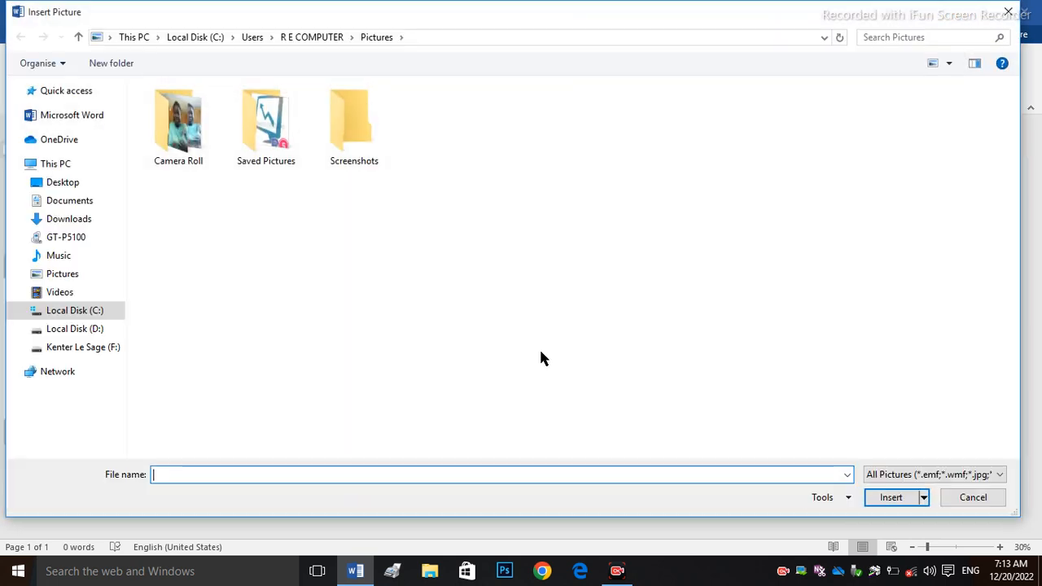
pyautogui.click(61, 184)
pyautogui.doubleClick(276, 132)
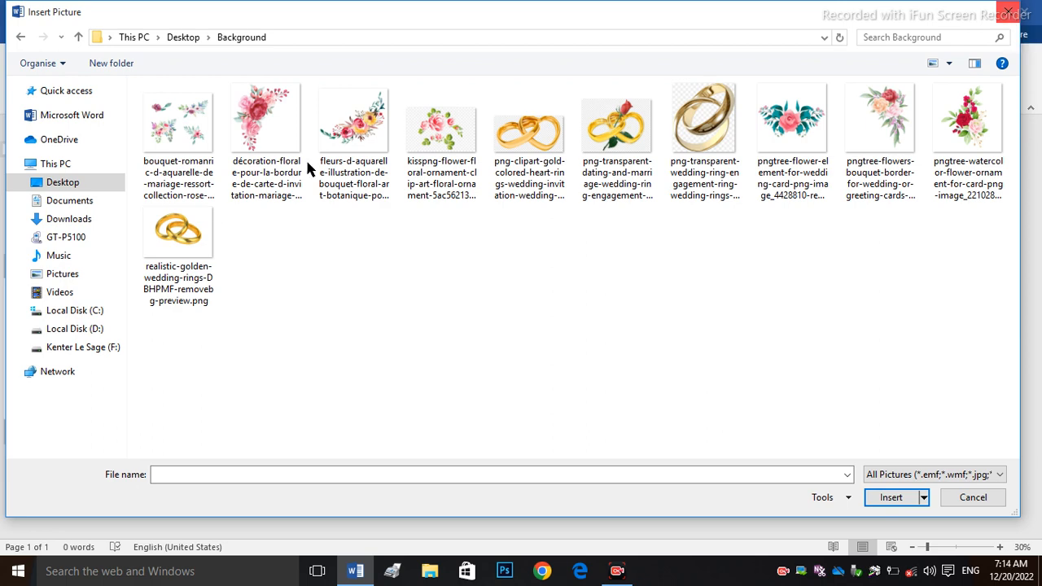
pyautogui.click(83, 348)
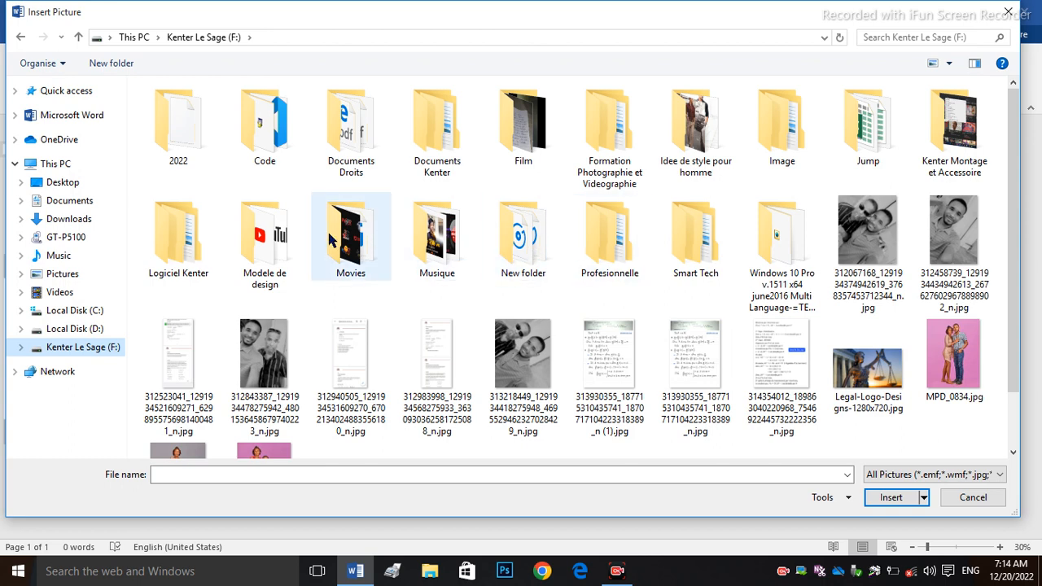
pyautogui.doubleClick(291, 237)
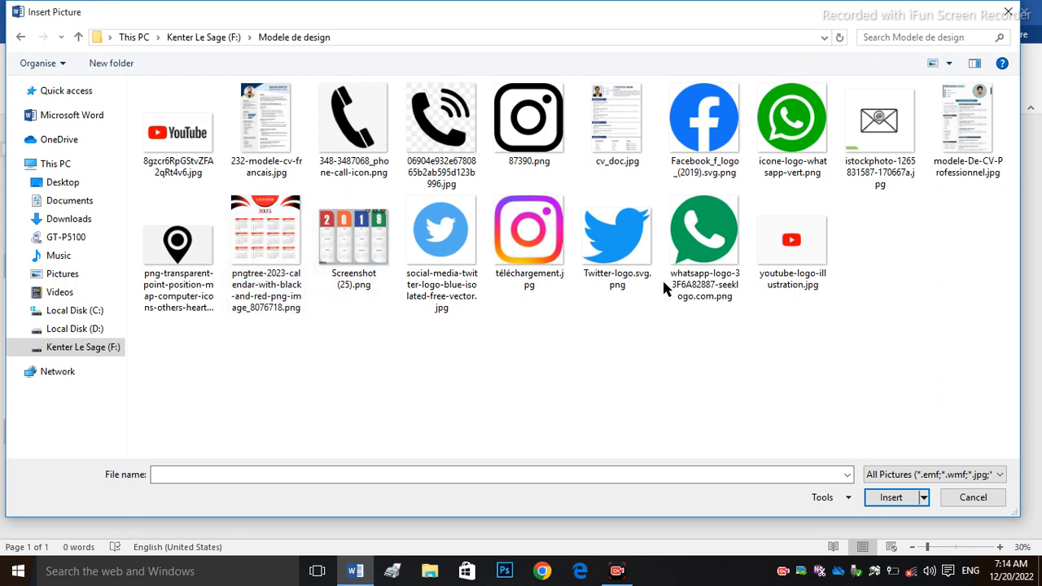
pyautogui.click(22, 38)
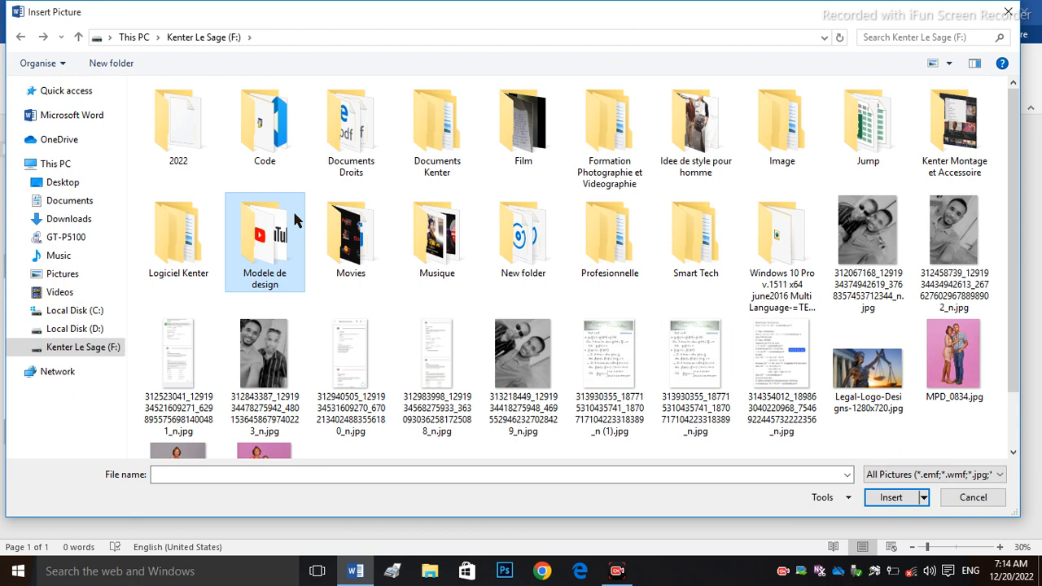
# Step: Insert PicsArt_09-22-03.29.04.png from the Profesionnelle logo folder on drive F:
pyautogui.doubleClick(600, 237)
pyautogui.doubleClick(202, 141)
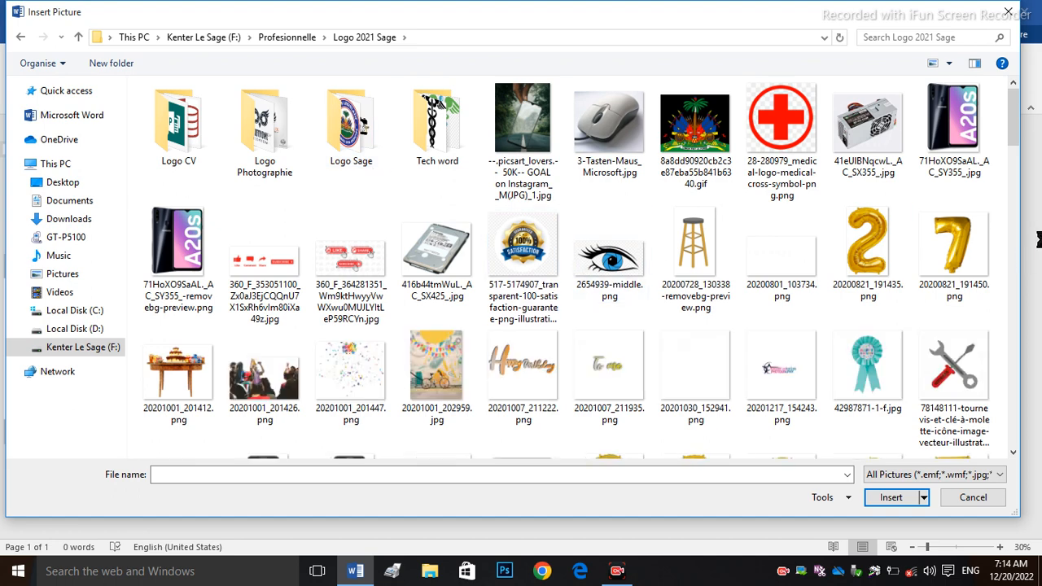
pyautogui.moveTo(1015, 130); pyautogui.dragTo(1035, 259)
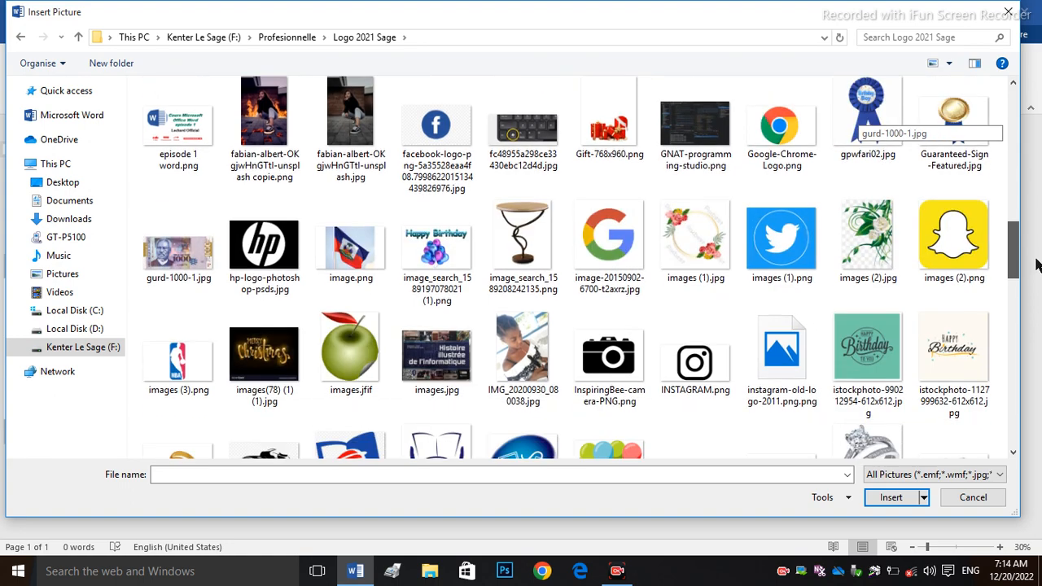
pyautogui.moveTo(1035, 259); pyautogui.dragTo(1038, 343)
pyautogui.click(345, 181)
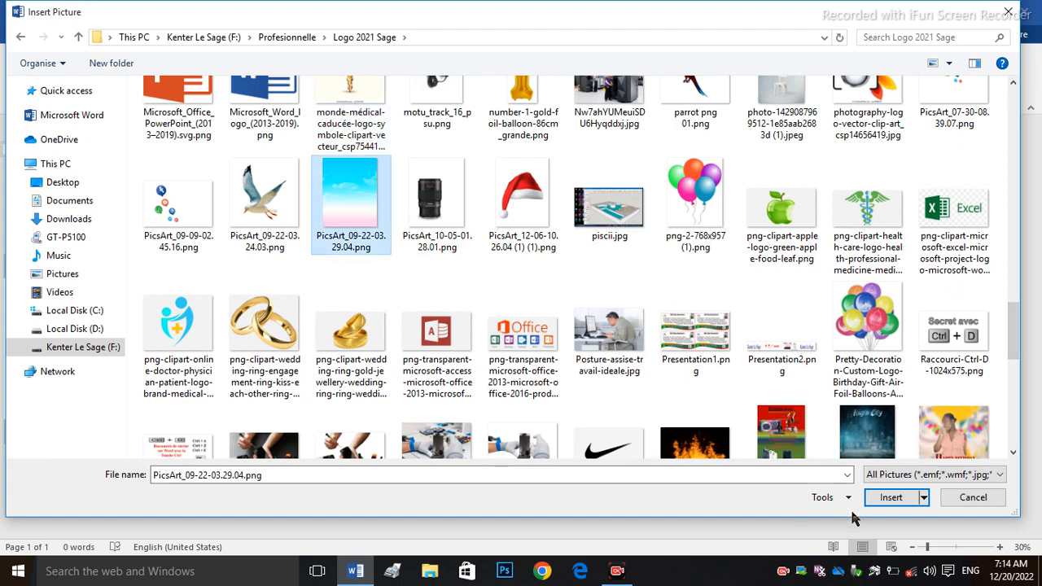
pyautogui.click(884, 496)
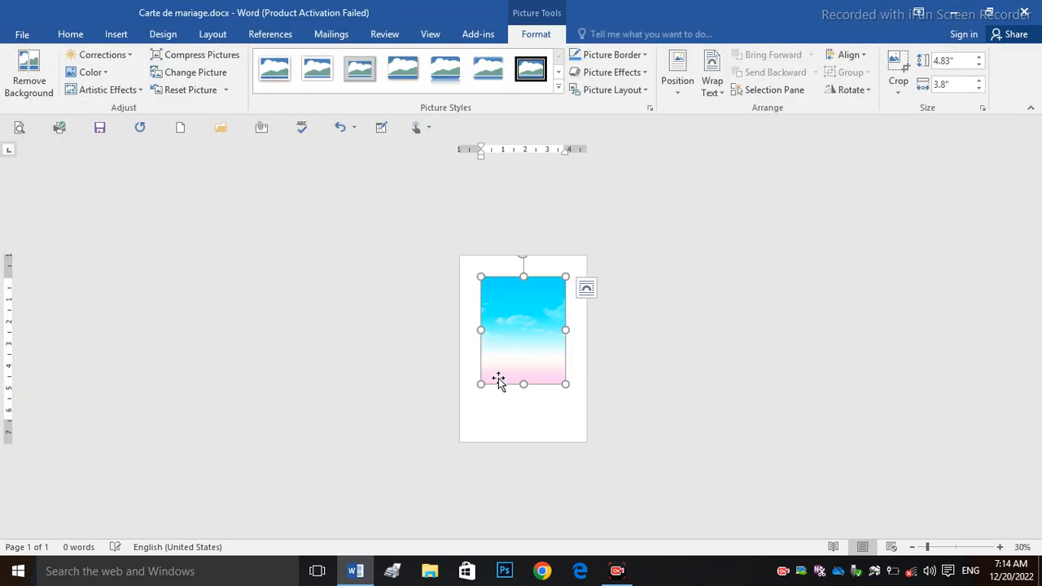
# Step: Float the sky picture in front of text and stretch it to about 8.48 by 5.87 inches
pyautogui.moveTo(481, 383)
pyautogui.mouseDown()
pyautogui.moveTo(446, 430)
pyautogui.moveTo(491, 377)
pyautogui.moveTo(481, 363)
pyautogui.mouseUp()
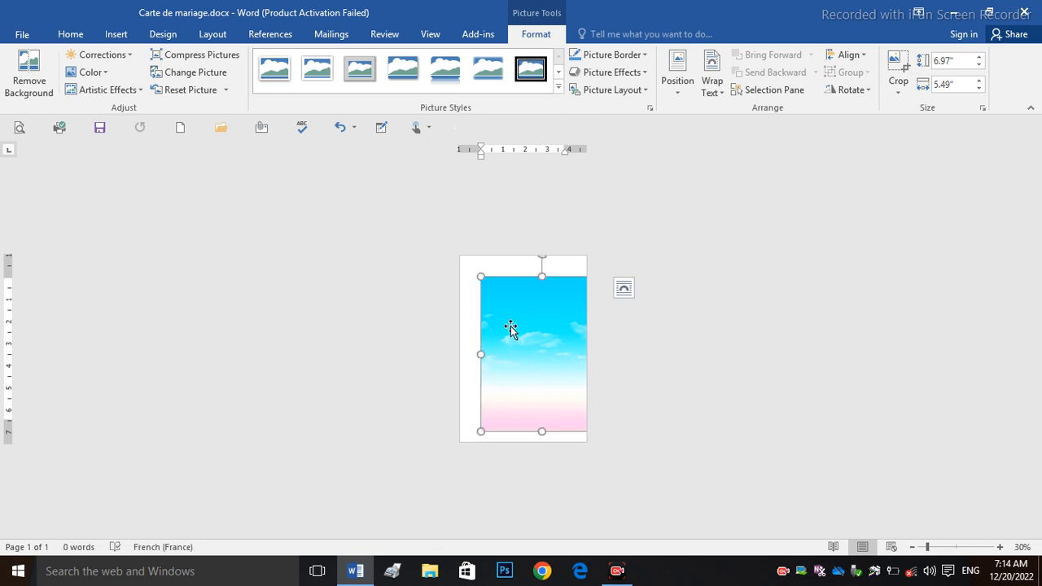
pyautogui.click(713, 87)
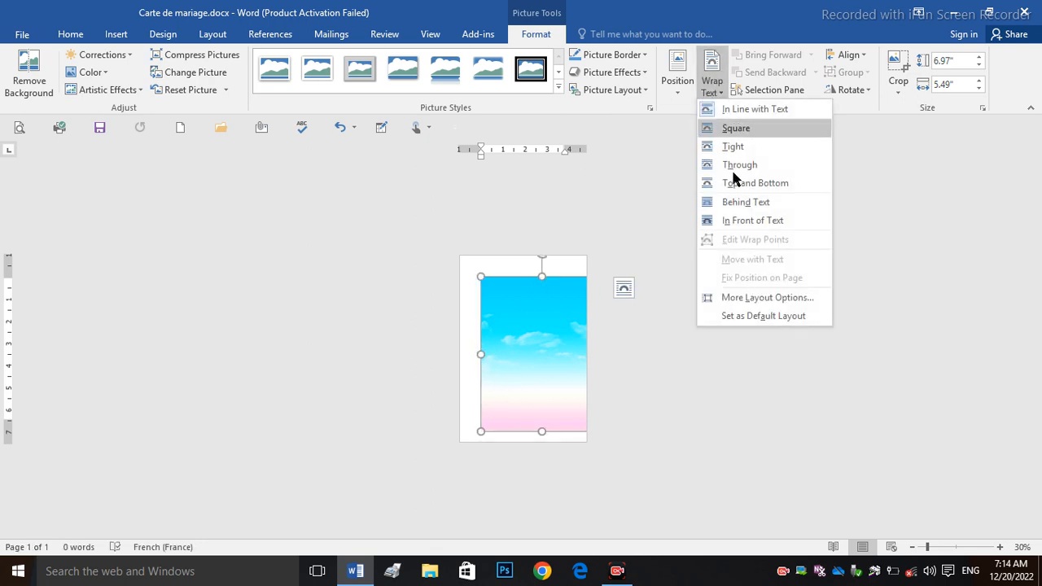
pyautogui.click(745, 220)
pyautogui.moveTo(507, 318); pyautogui.dragTo(507, 293)
pyautogui.moveTo(580, 410); pyautogui.dragTo(523, 445)
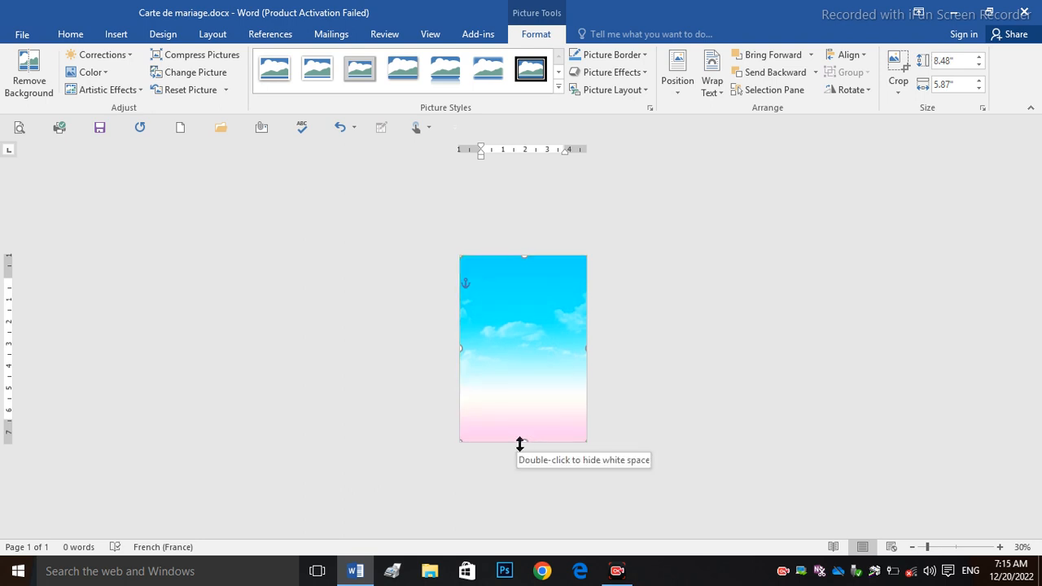
pyautogui.click(704, 254)
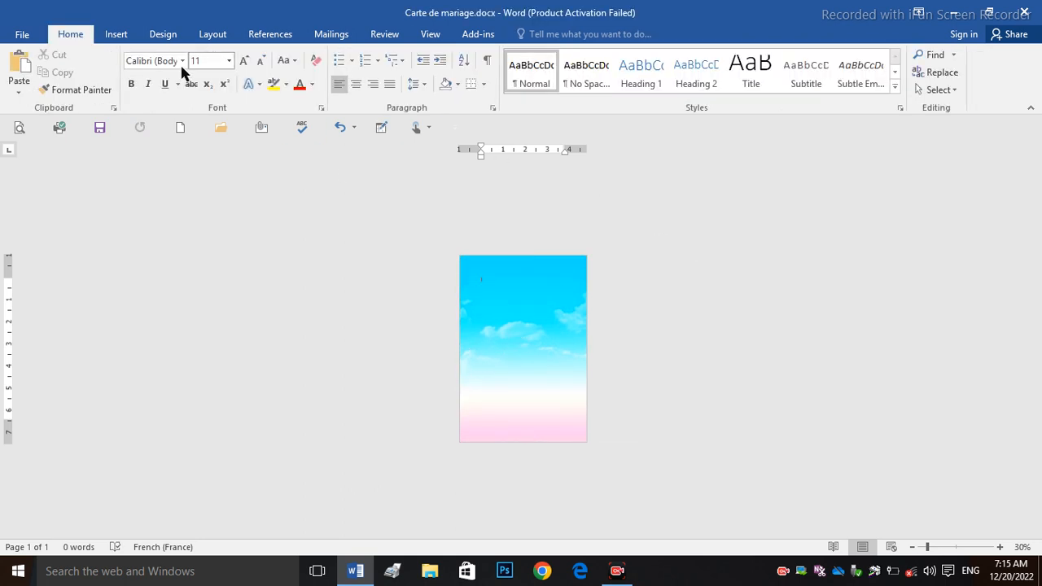
pyautogui.click(114, 35)
pyautogui.click(140, 73)
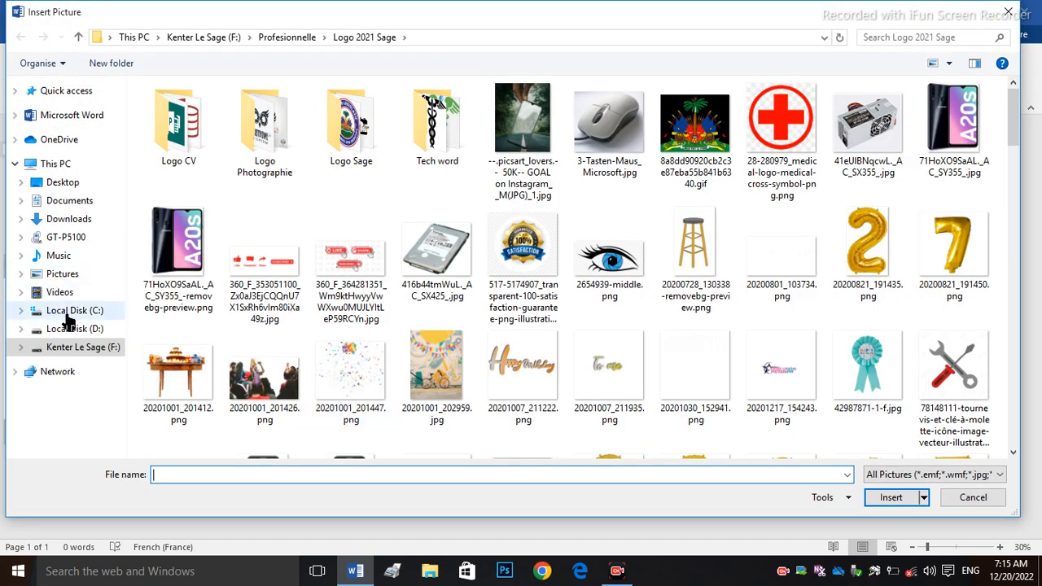
# Step: Insert the flower bouquet image, float it in front of text, and place it top-right
pyautogui.click(65, 180)
pyautogui.doubleClick(268, 122)
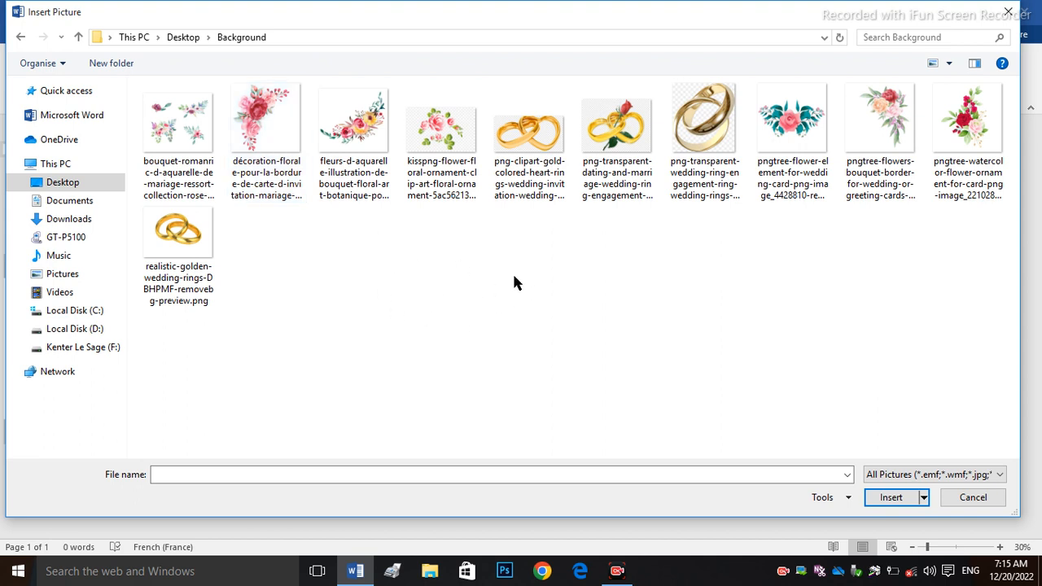
pyautogui.click(891, 120)
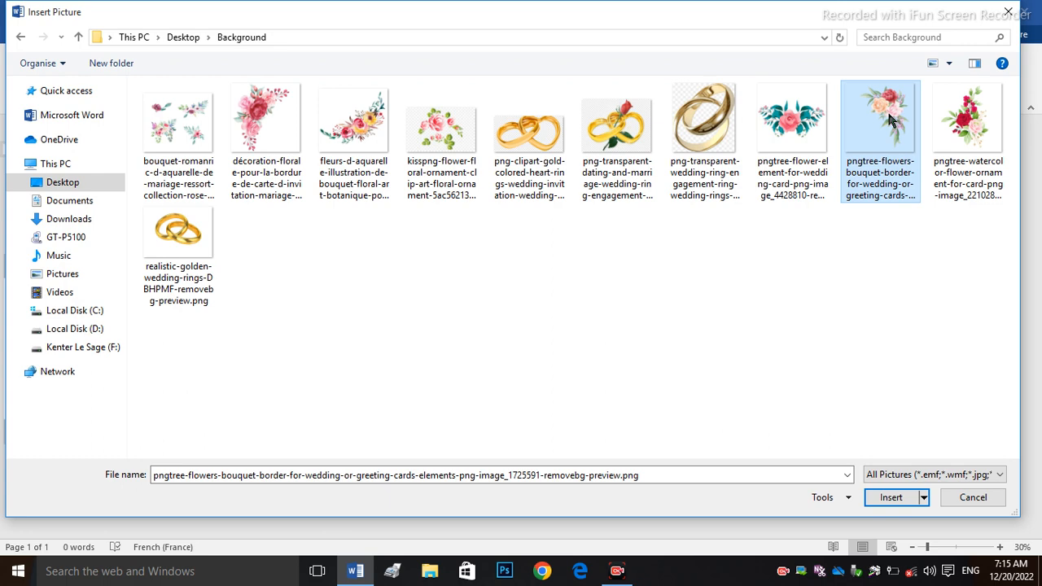
pyautogui.click(888, 498)
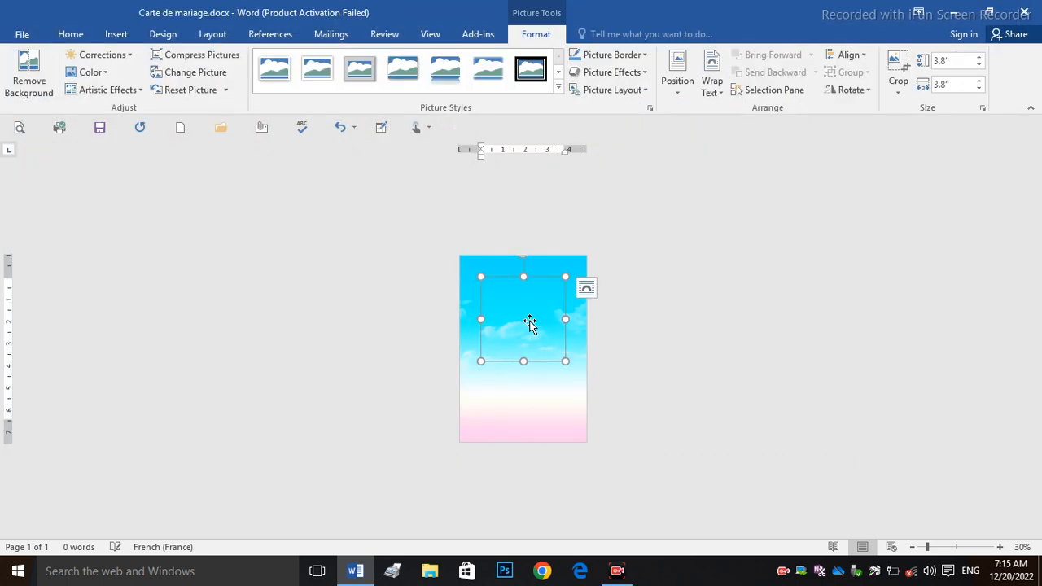
pyautogui.click(710, 85)
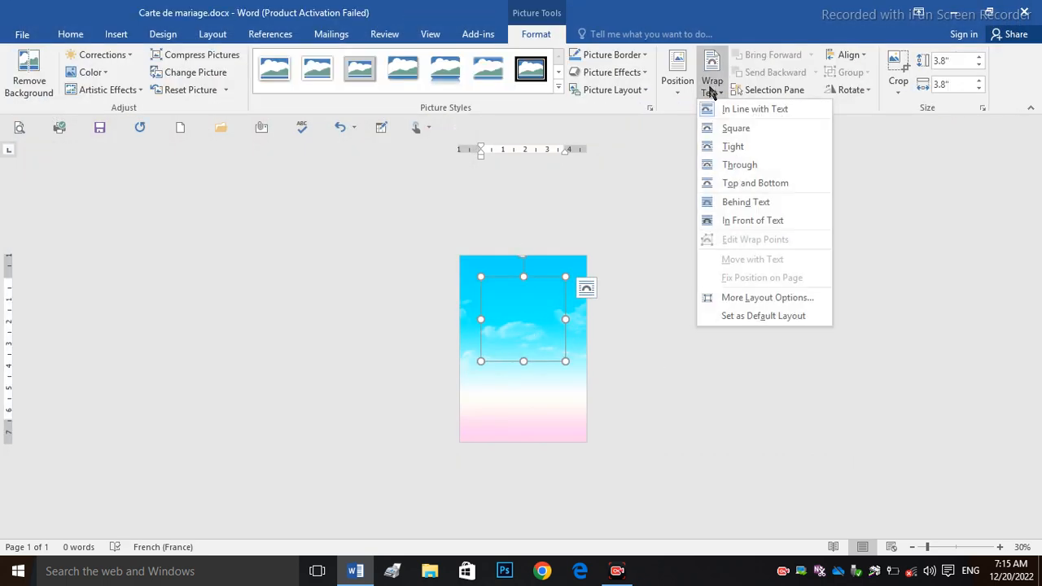
pyautogui.click(736, 221)
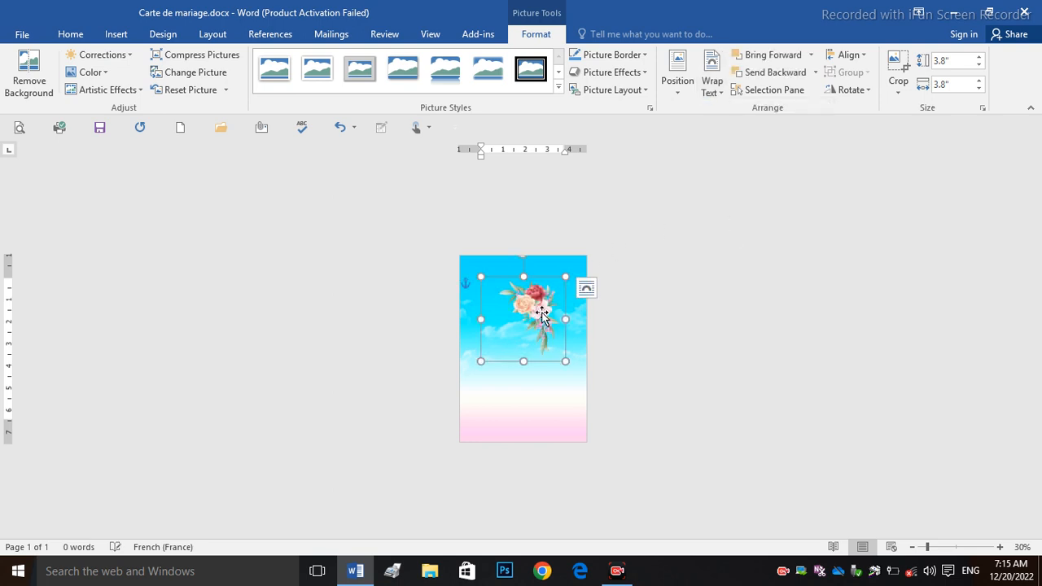
pyautogui.moveTo(556, 300); pyautogui.dragTo(526, 342)
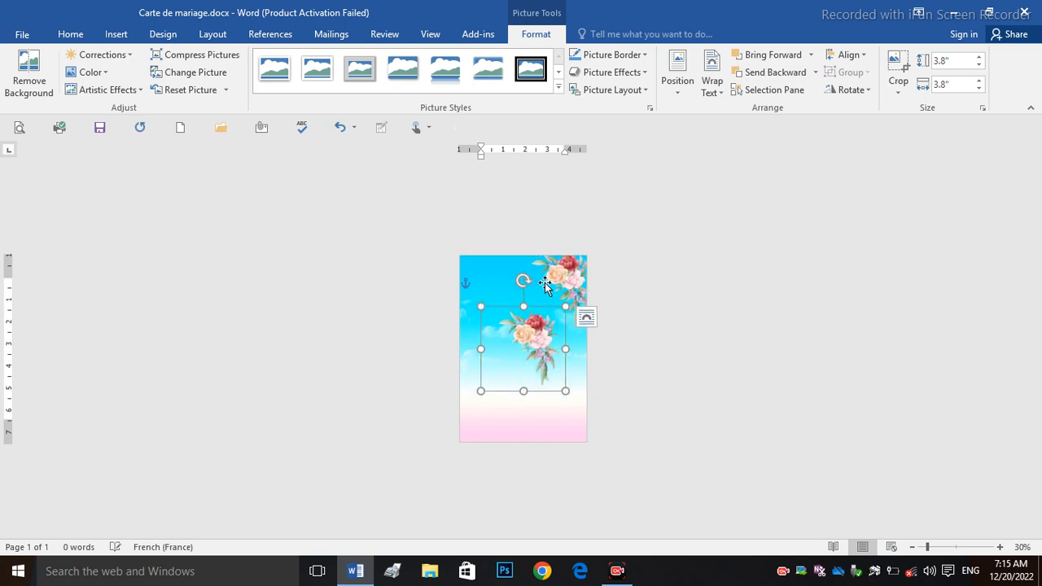
# Step: Rotate the second bouquet into the bottom-left corner and enlarge the top-right bouquet to 4.32 inches
pyautogui.click(867, 89)
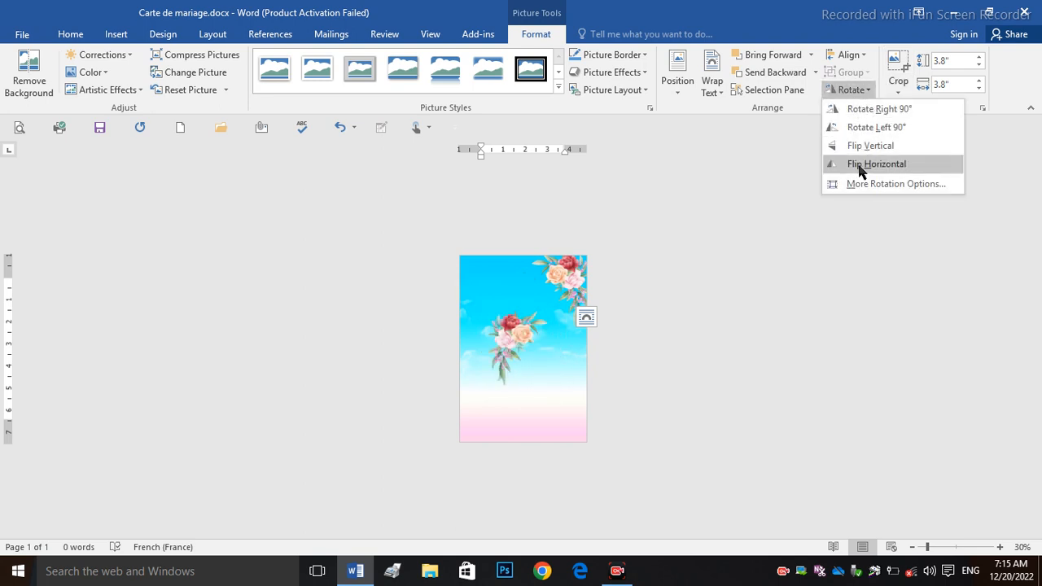
pyautogui.click(550, 321)
pyautogui.click(522, 281)
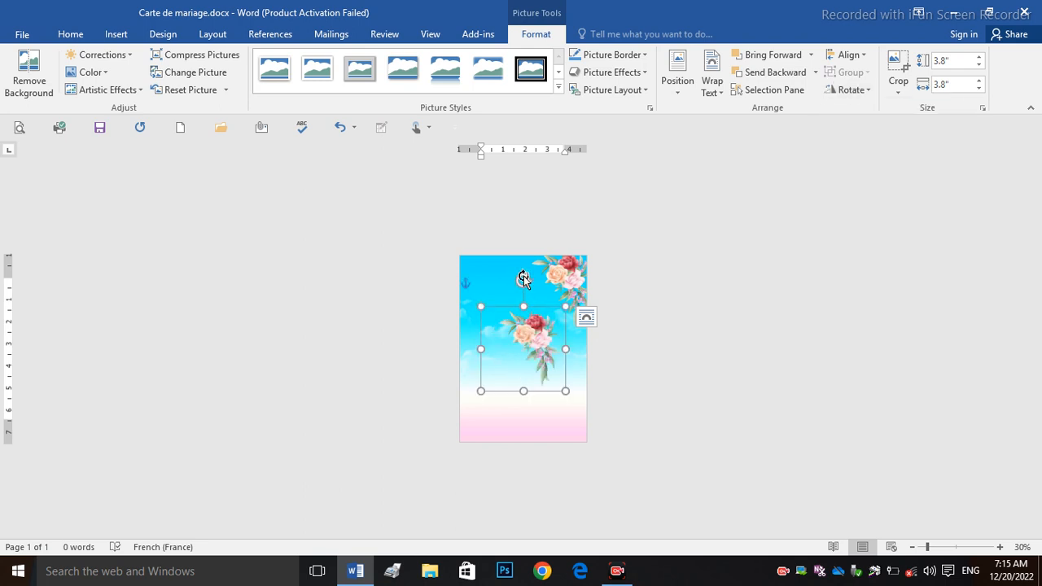
pyautogui.moveTo(528, 276); pyautogui.dragTo(586, 414)
pyautogui.moveTo(528, 368)
pyautogui.mouseDown()
pyautogui.moveTo(478, 419)
pyautogui.moveTo(508, 427)
pyautogui.moveTo(528, 388)
pyautogui.mouseUp()
pyautogui.moveTo(561, 427); pyautogui.dragTo(494, 419)
pyautogui.moveTo(523, 358); pyautogui.dragTo(503, 342)
pyautogui.click(582, 269)
pyautogui.click(655, 306)
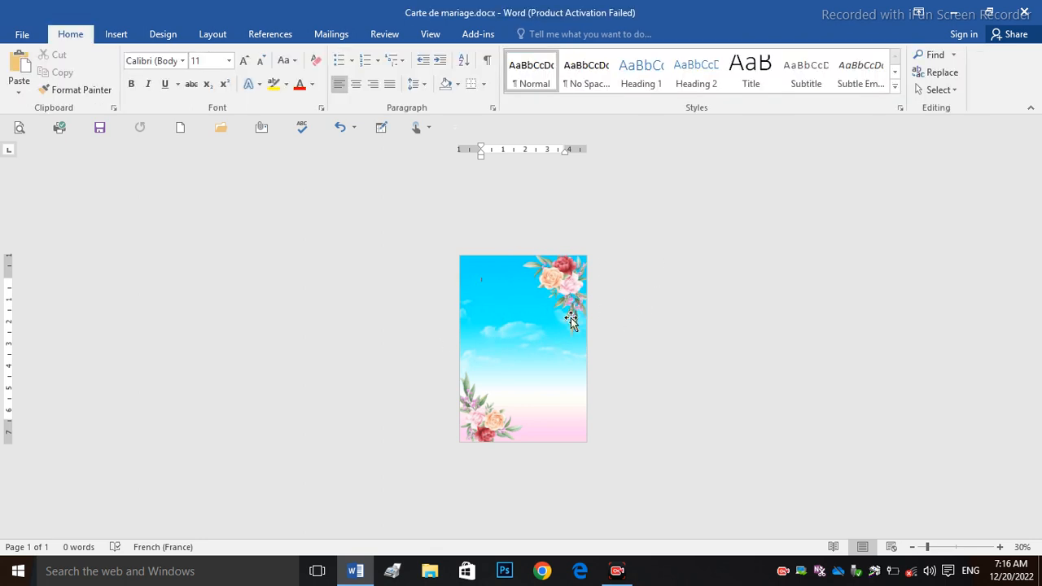
# Step: Draw a text box in the upper area of the card
pyautogui.click(113, 37)
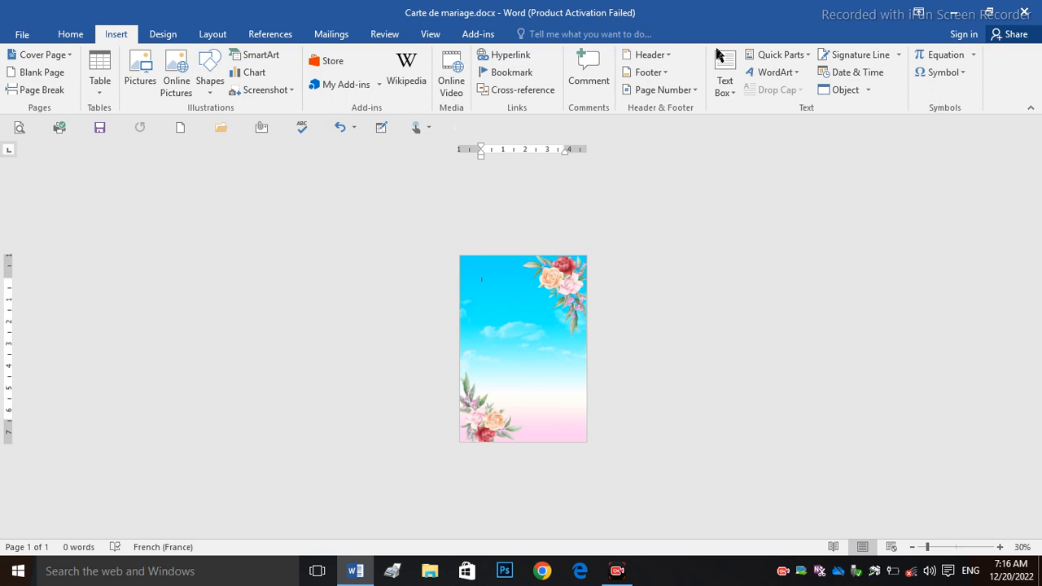
pyautogui.click(725, 80)
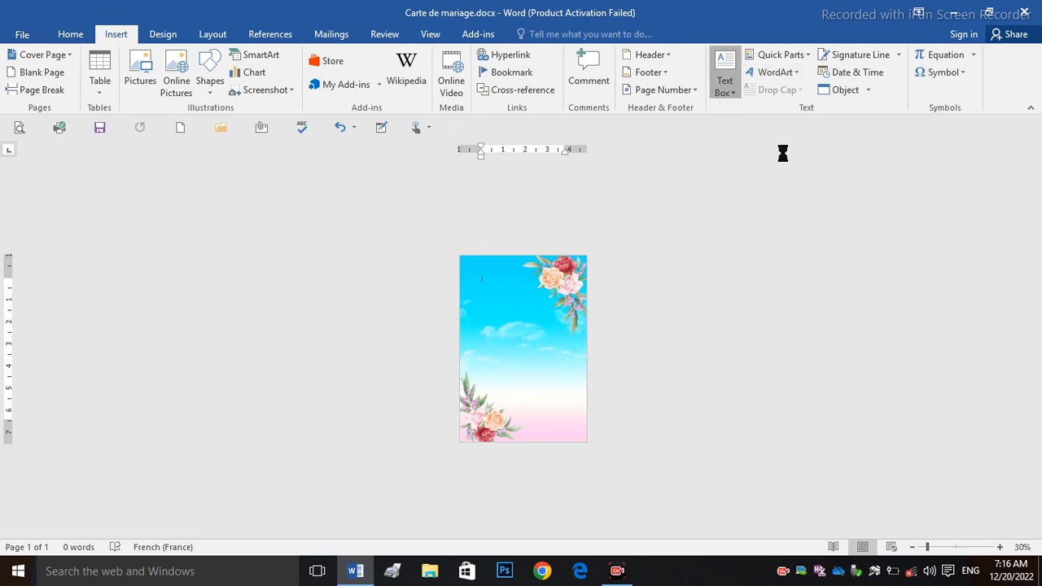
pyautogui.click(751, 414)
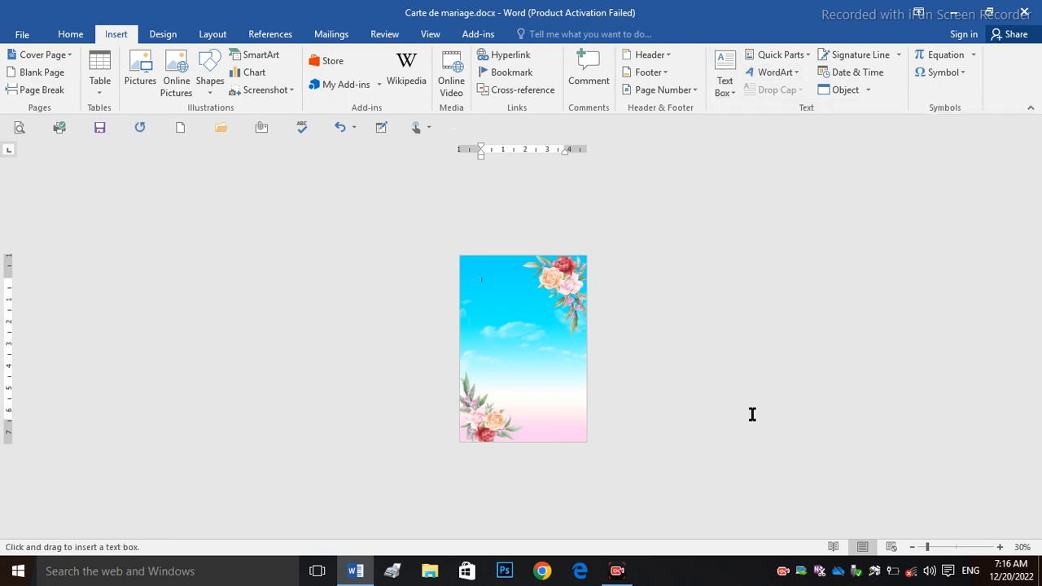
pyautogui.moveTo(480, 299)
pyautogui.mouseDown()
pyautogui.moveTo(504, 358)
pyautogui.moveTo(572, 352)
pyautogui.moveTo(564, 343)
pyautogui.mouseUp()
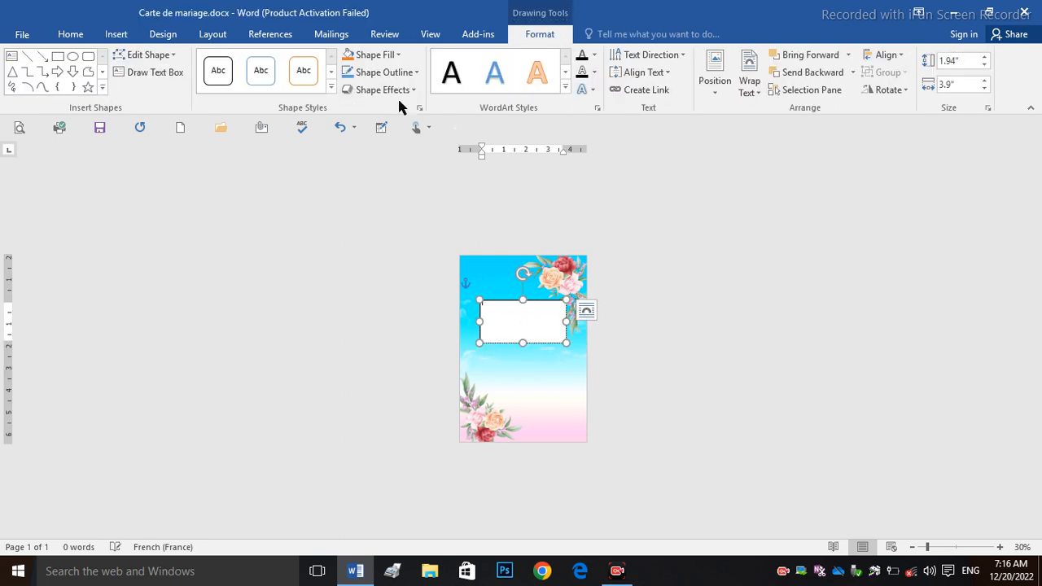
# Step: Set the text box to No Fill and No Outline
pyautogui.click(382, 55)
pyautogui.click(396, 197)
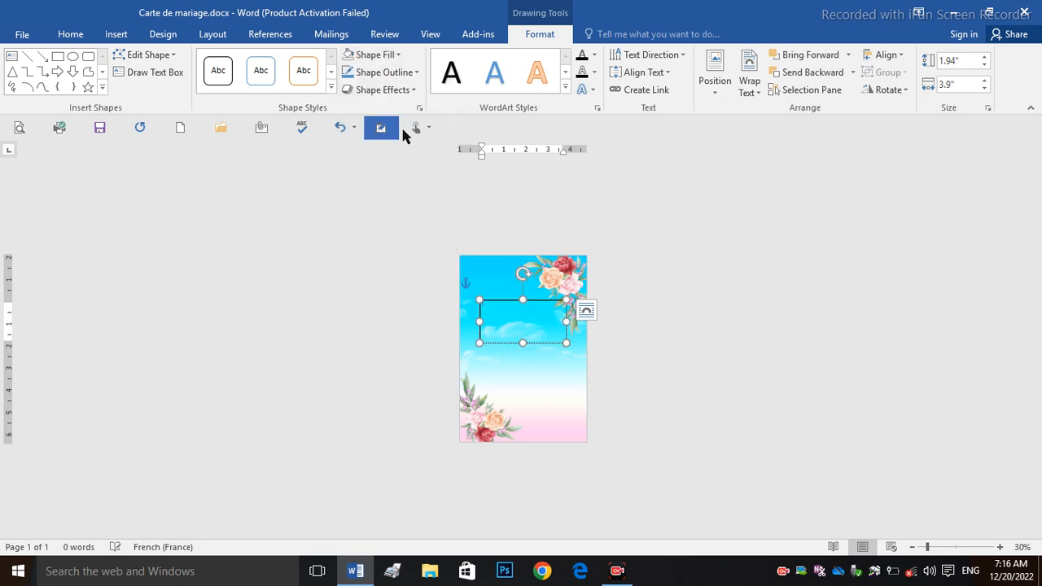
pyautogui.click(382, 72)
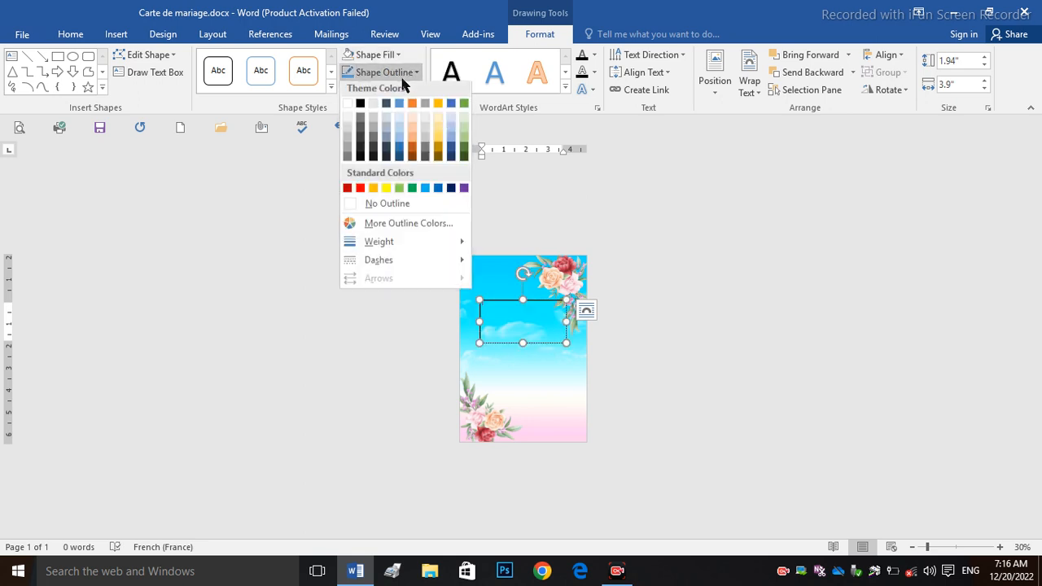
pyautogui.click(379, 207)
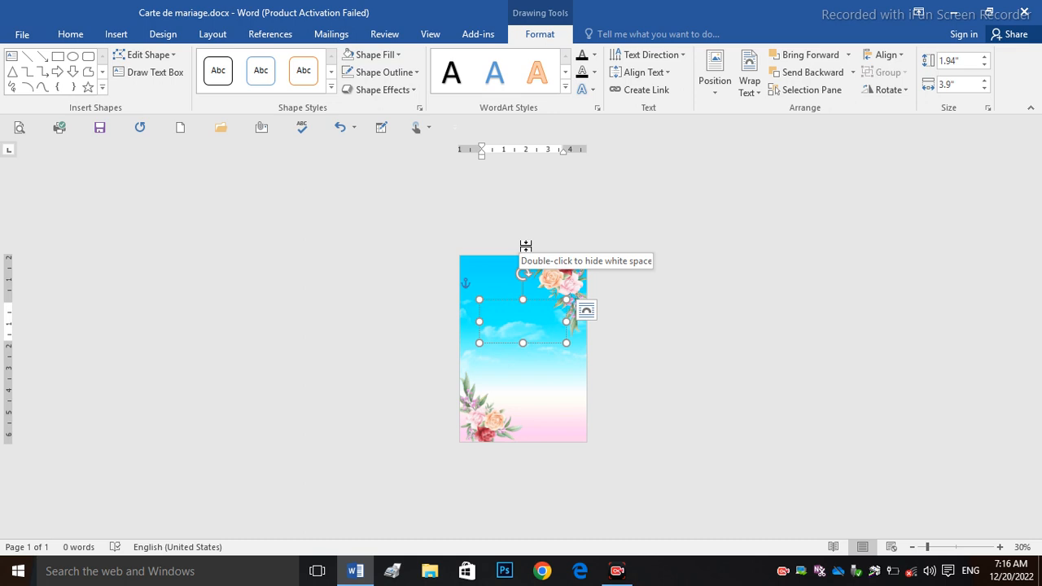
# Step: Type 'Nous vous invitons à la celebration du marriage' in the text box and zoom to 100%
pyautogui.write('L')
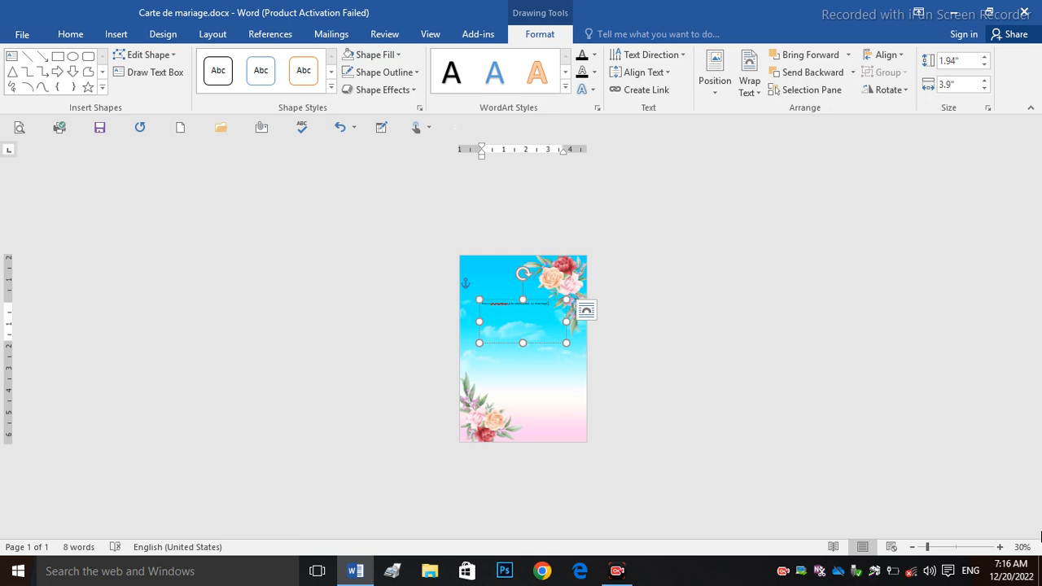
pyautogui.click(999, 547)
pyautogui.click(999, 547)
pyautogui.click(999, 547)
pyautogui.click(1000, 547)
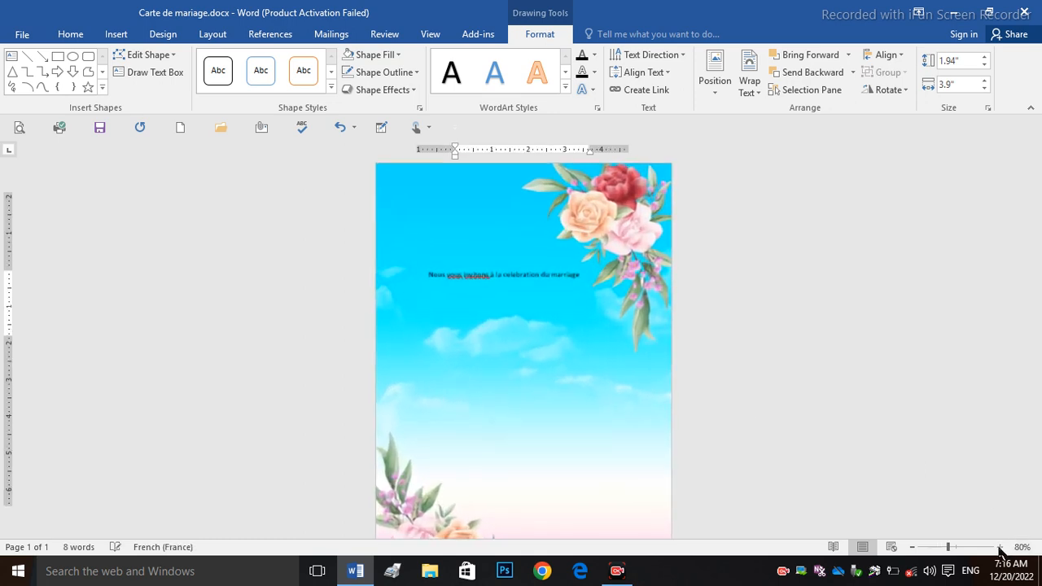
pyautogui.click(1000, 547)
pyautogui.click(1000, 547)
pyautogui.click(999, 546)
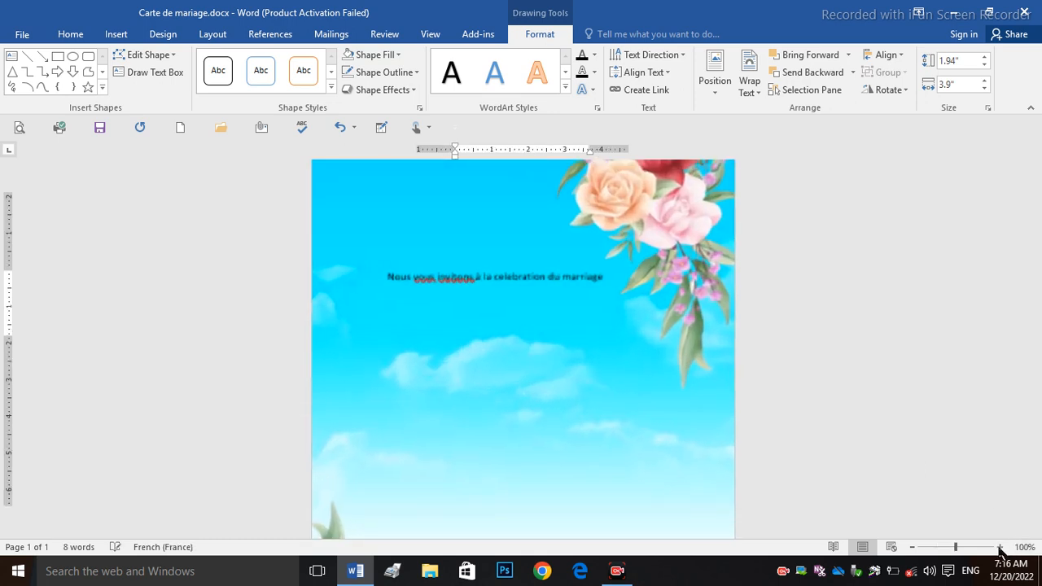
# Step: Correct the spelling to 'célébration' and 'mariage' and move the text box higher
pyautogui.rightClick(512, 278)
pyautogui.click(586, 417)
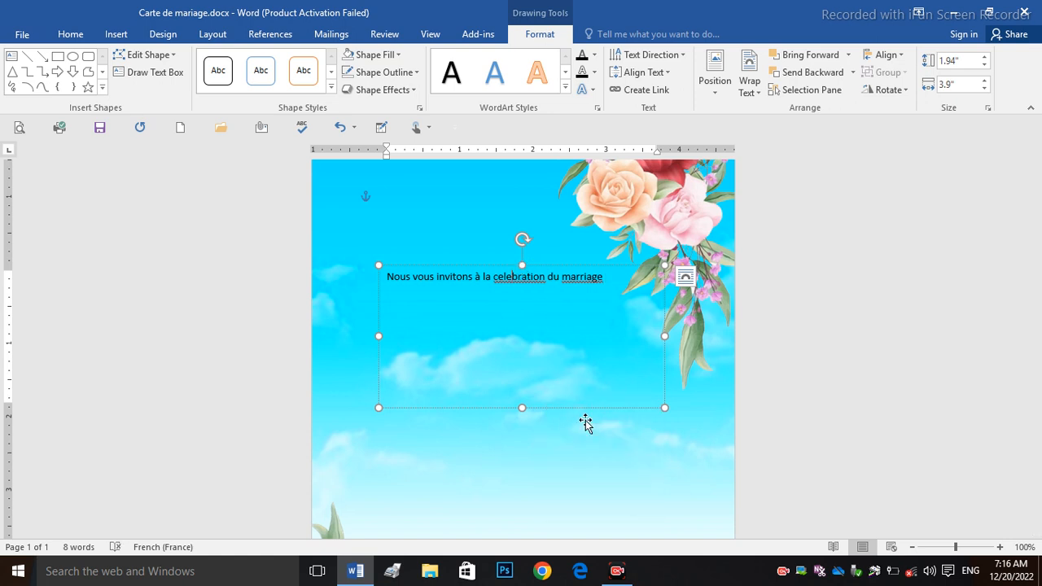
pyautogui.rightClick(590, 283)
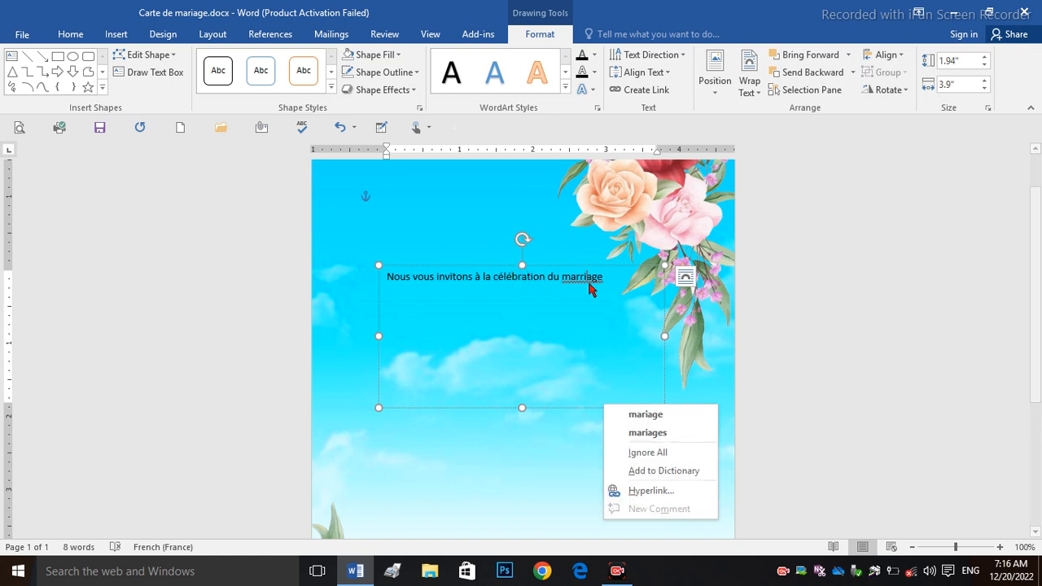
pyautogui.click(633, 416)
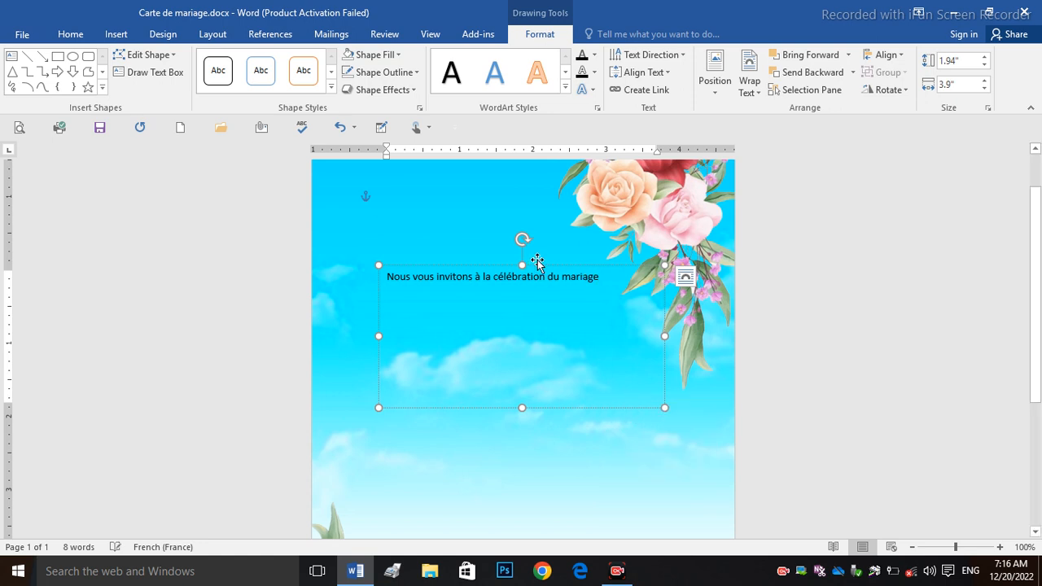
pyautogui.moveTo(525, 263); pyautogui.dragTo(508, 203)
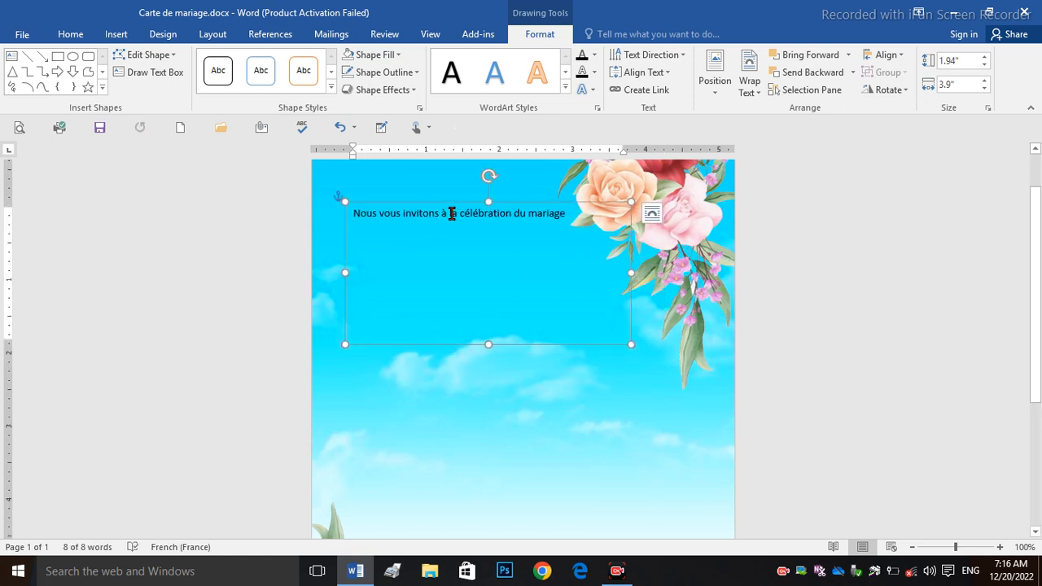
# Step: Break the line after 'la', centre both lines, capitalise 'Célébration', and bold the text
pyautogui.click(459, 213)
pyautogui.press('Return')
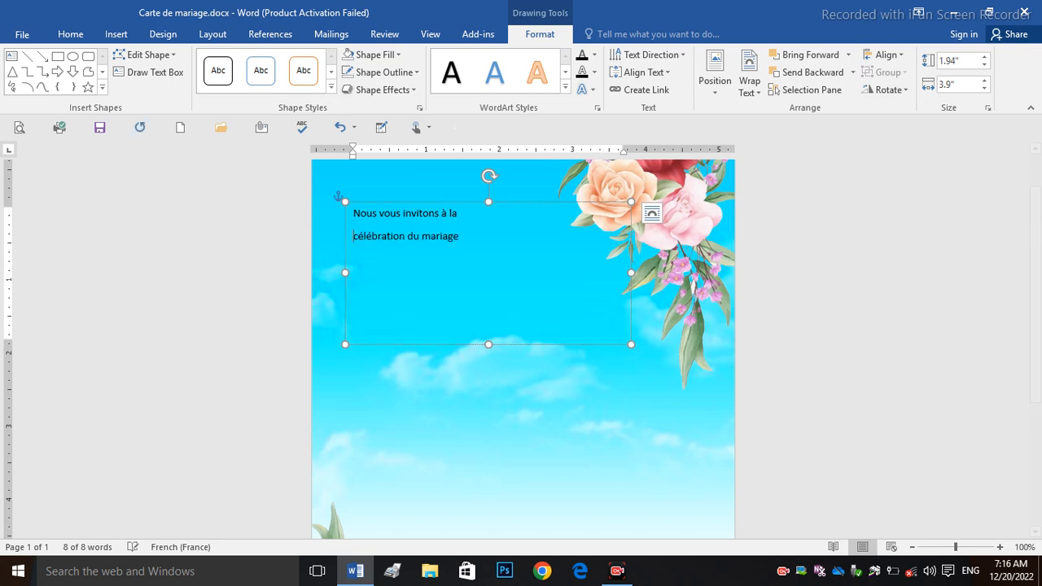
pyautogui.hotkey('ctrl', 'a')
pyautogui.hotkey('ctrl', 'e')
pyautogui.rightClick(468, 242)
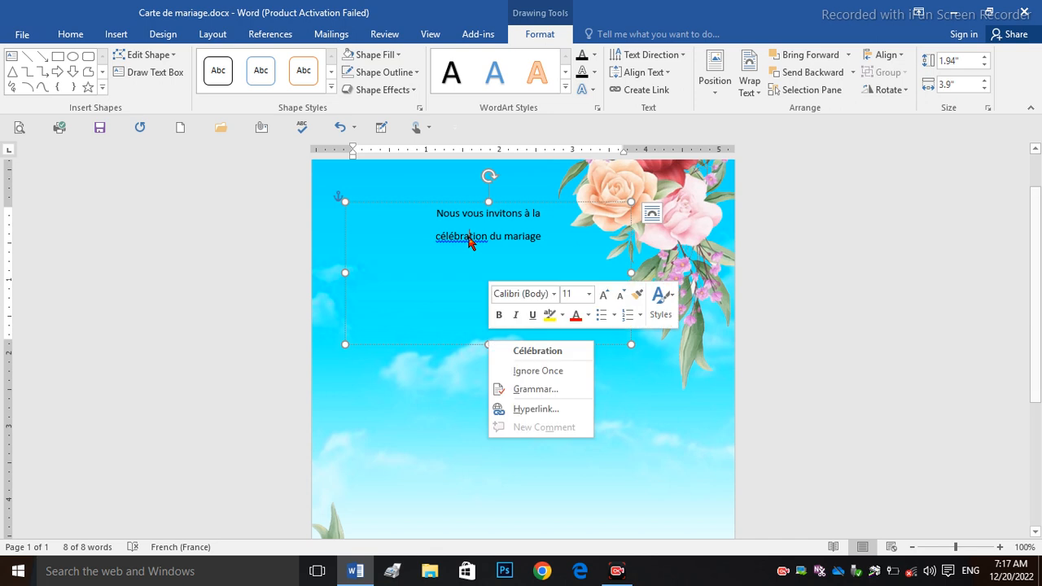
pyautogui.click(514, 349)
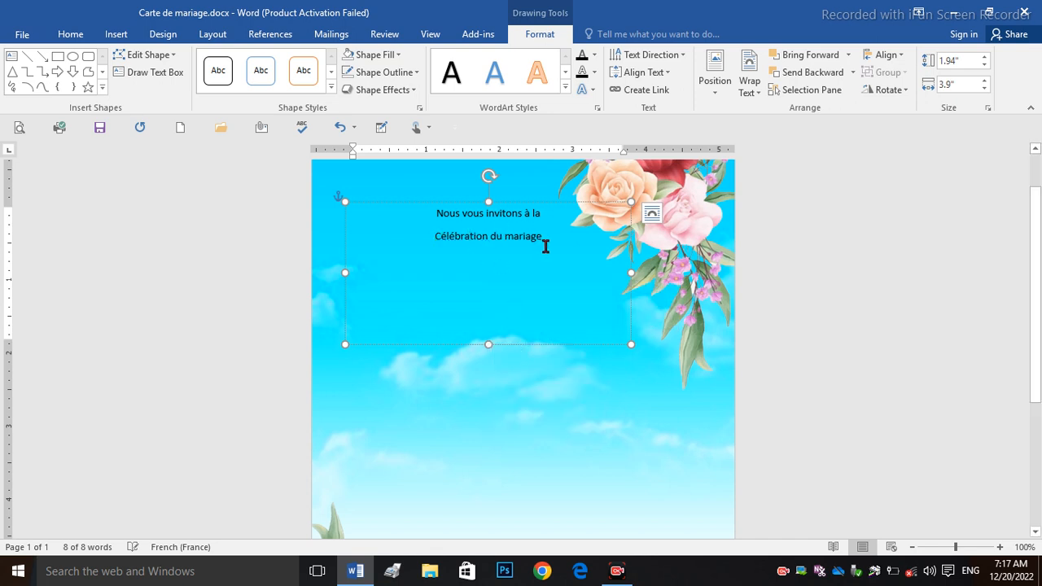
pyautogui.hotkey('ctrl', 'a')
pyautogui.hotkey('ctrl', 'b')
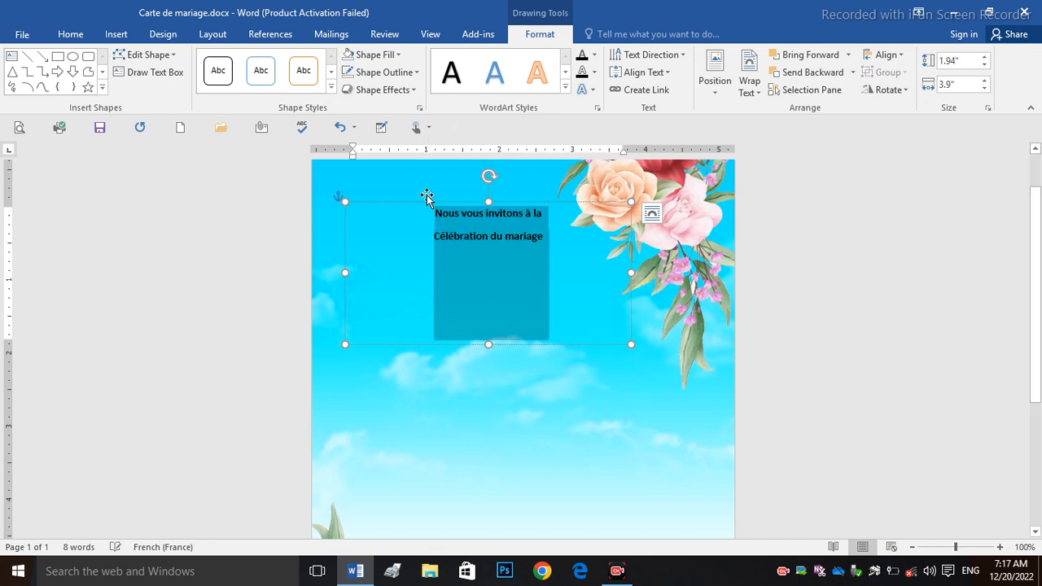
# Step: Format the invitation as 20 pt dark green Old English Text MT and shrink the box to fit
pyautogui.click(74, 34)
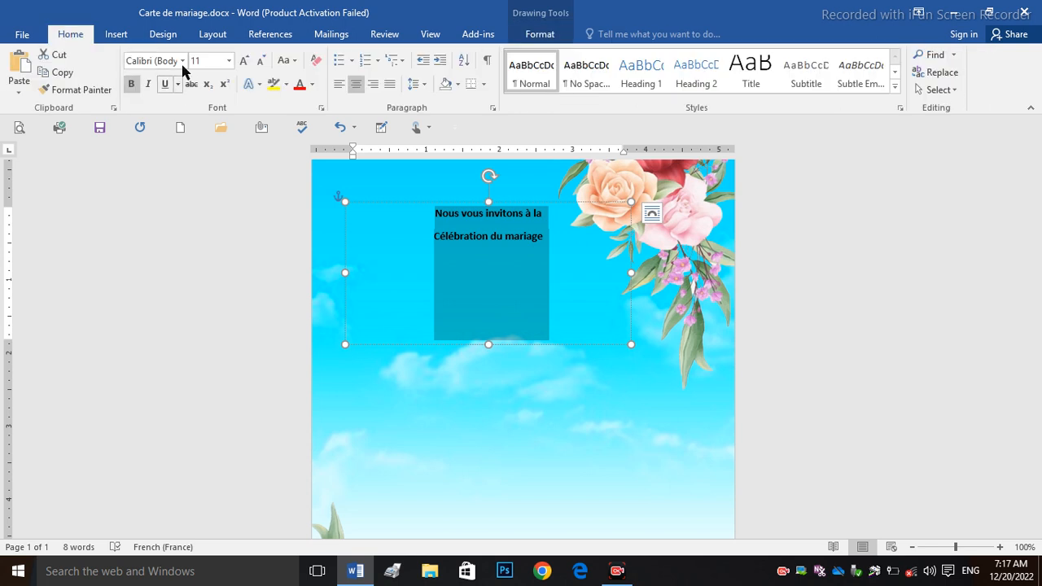
pyautogui.click(242, 61)
pyautogui.click(243, 61)
pyautogui.click(242, 61)
pyautogui.click(243, 61)
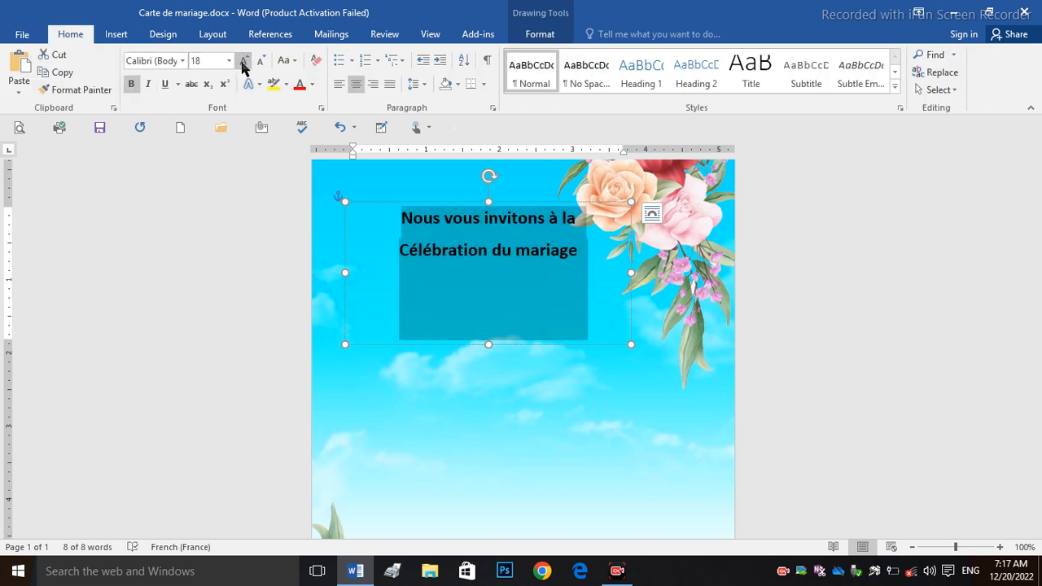
pyautogui.click(243, 61)
pyautogui.click(312, 84)
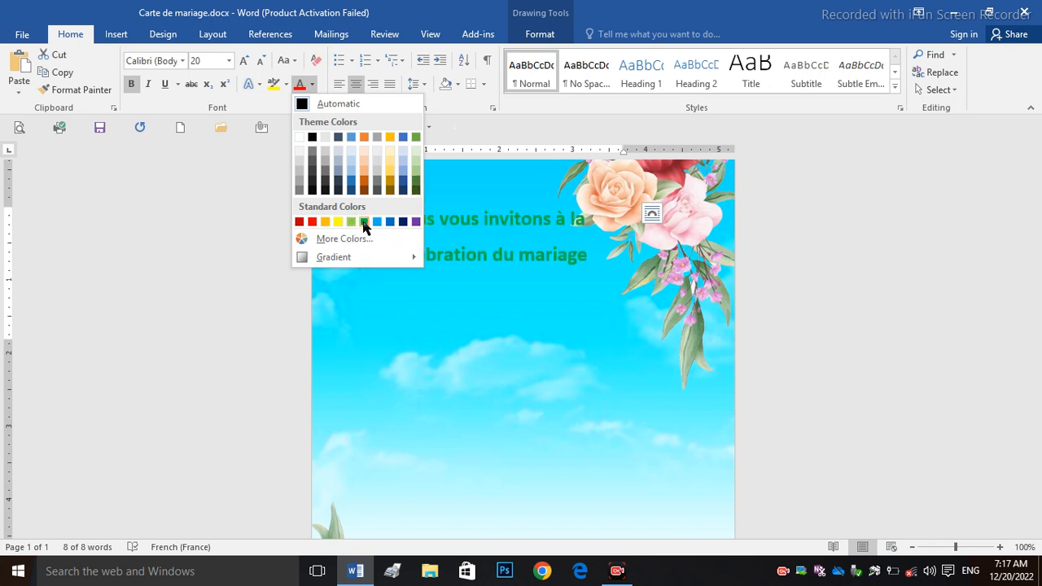
pyautogui.click(416, 193)
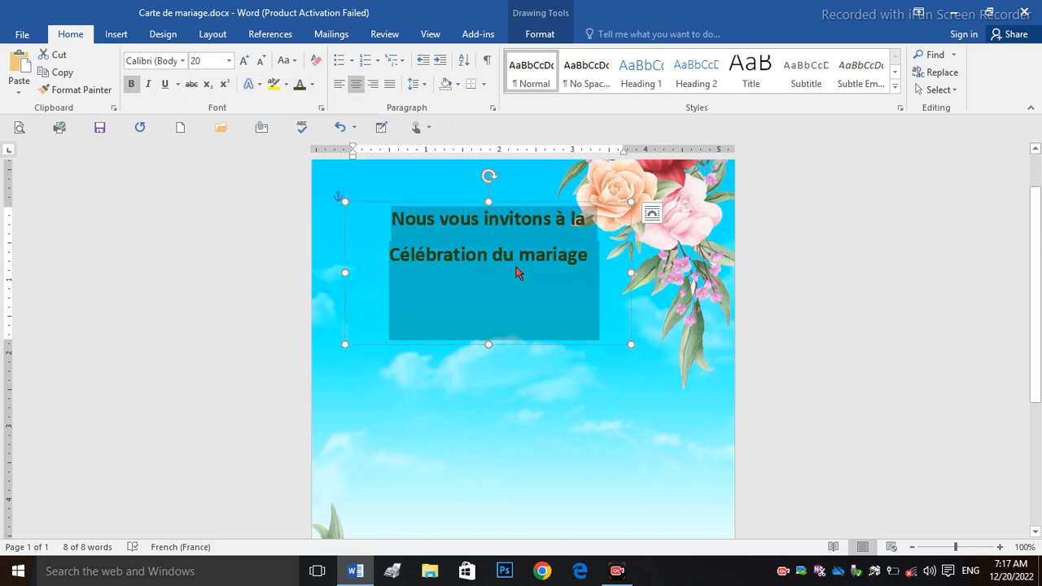
pyautogui.click(183, 61)
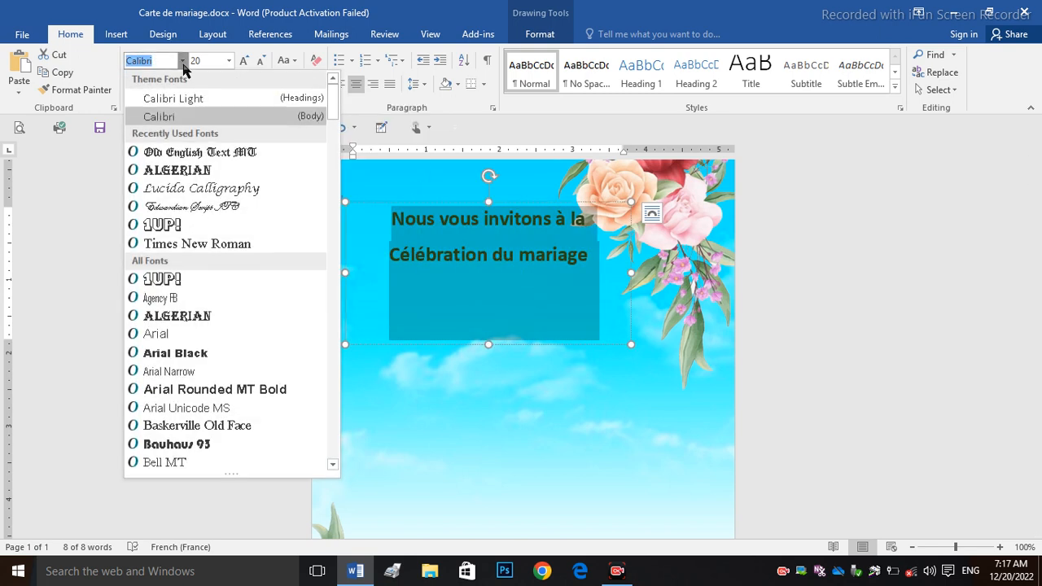
pyautogui.click(199, 152)
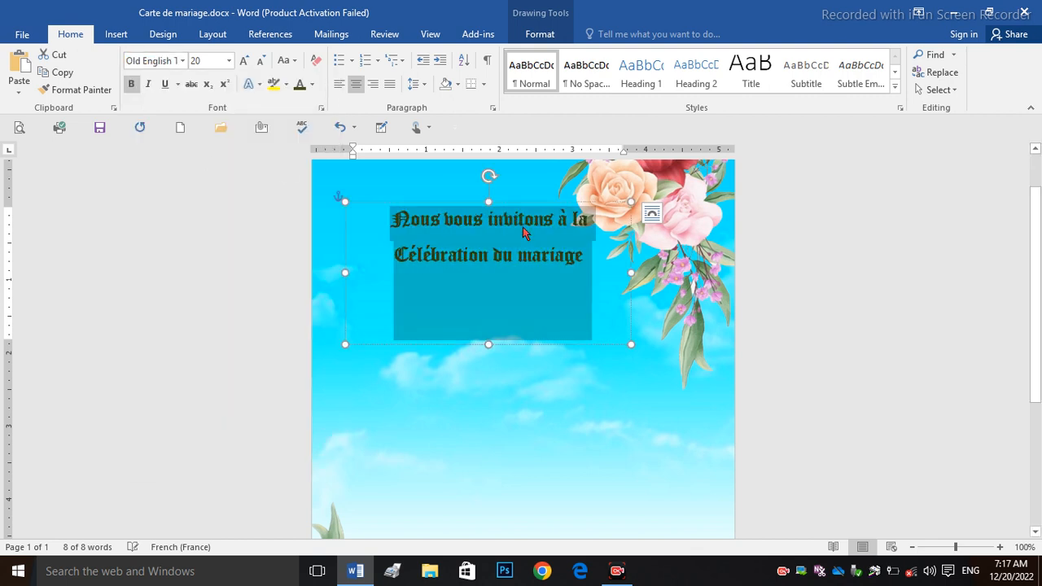
pyautogui.click(535, 348)
pyautogui.moveTo(491, 346); pyautogui.dragTo(510, 374)
# Step: Paste a copy of the text box and replace its text with the couple's names on three lines joined by &
pyautogui.hotkey('ctrl', 'v')
pyautogui.moveTo(588, 348); pyautogui.dragTo(344, 293)
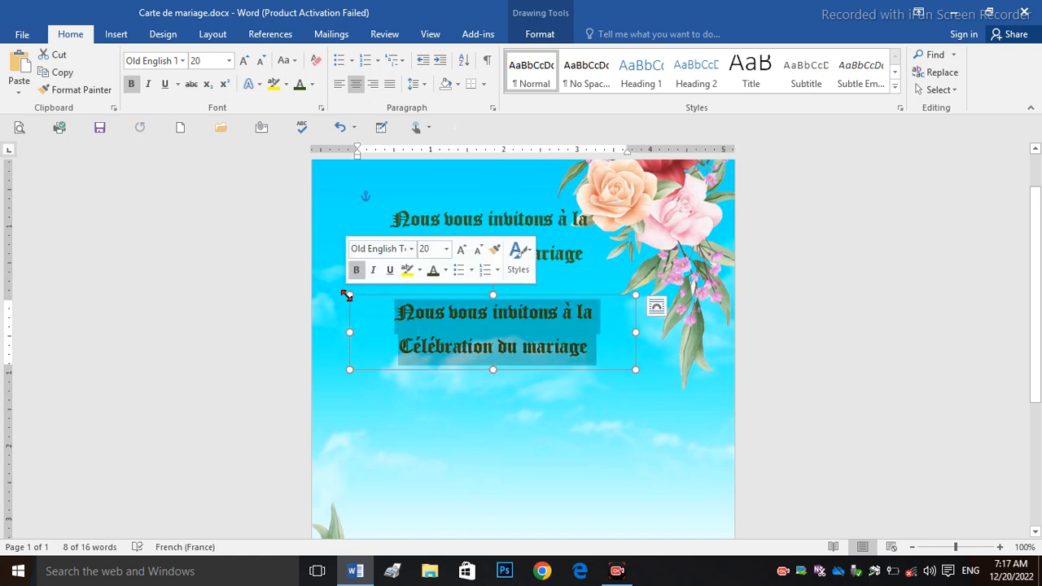
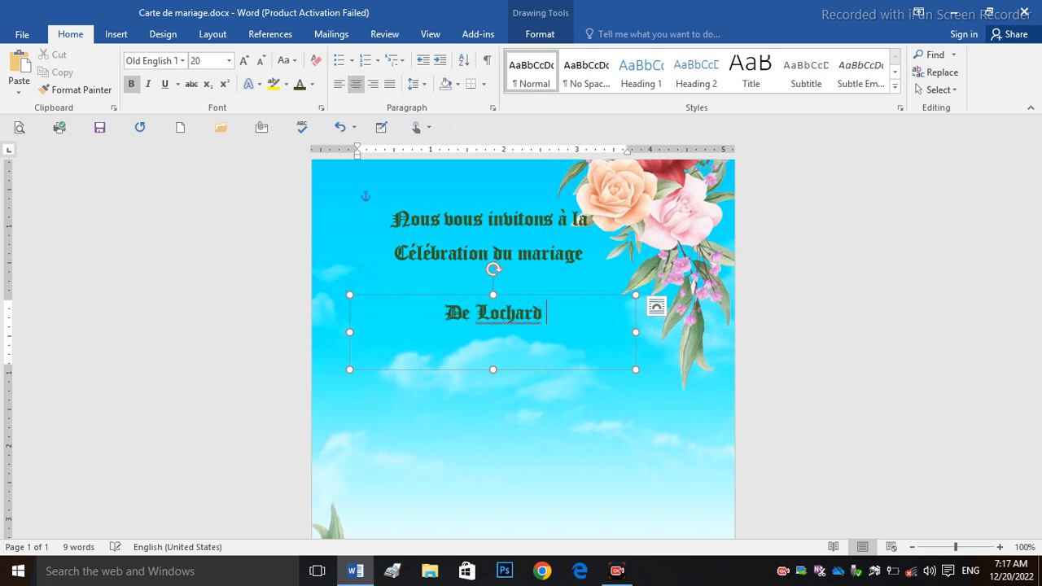
pyautogui.press('Return')
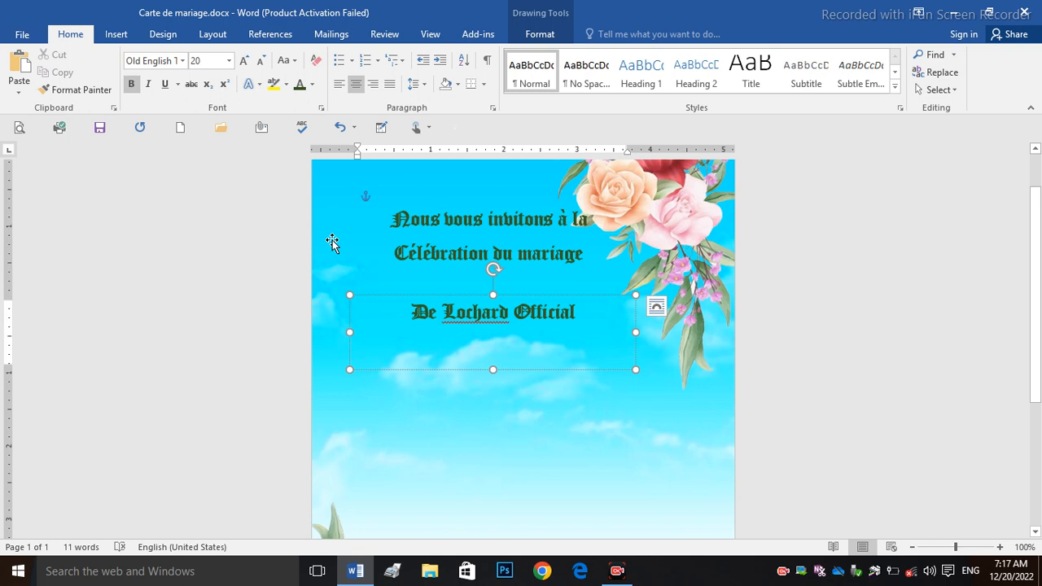
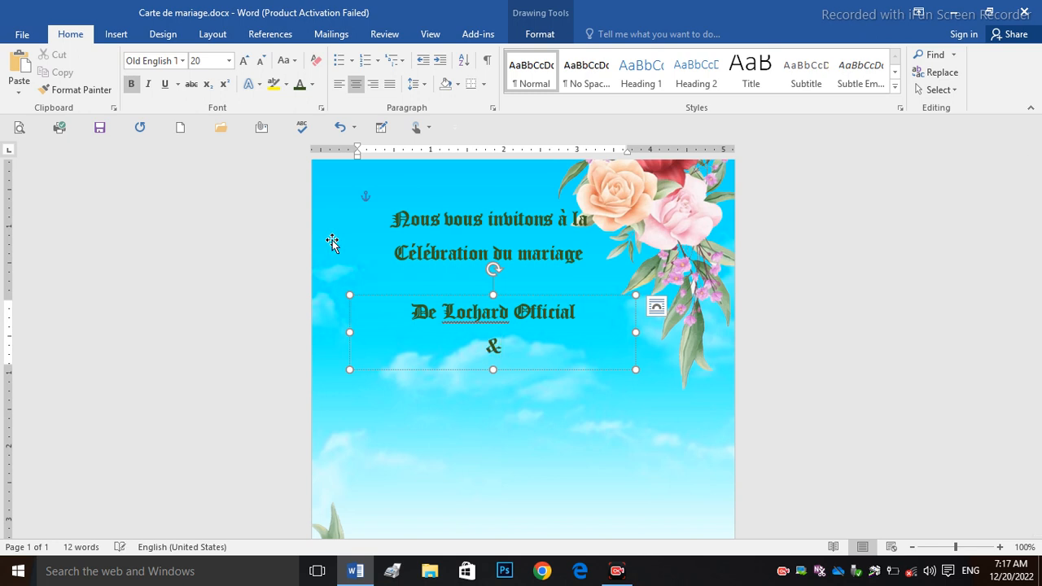
pyautogui.moveTo(494, 369); pyautogui.dragTo(495, 411)
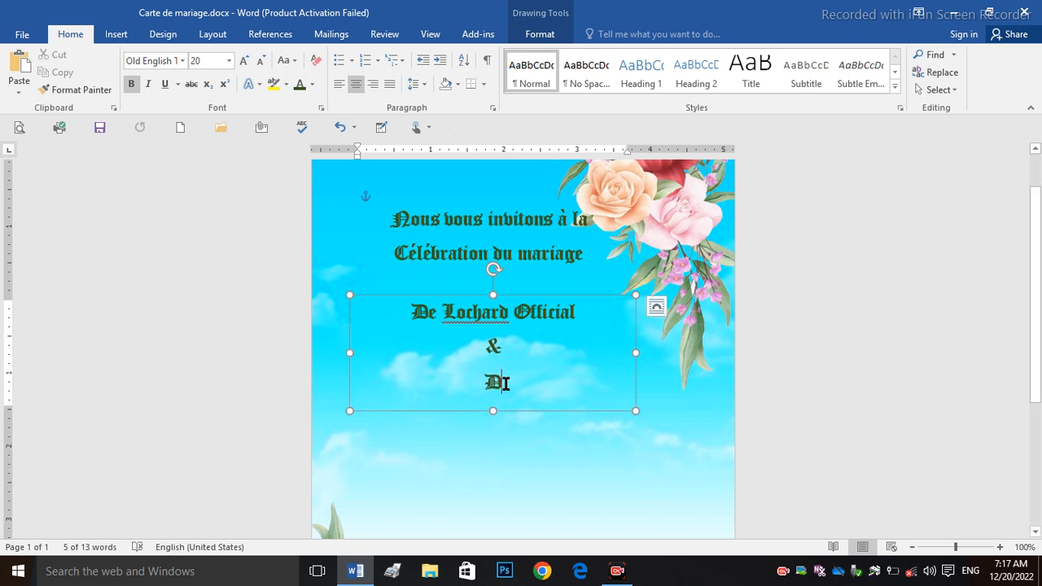
pyautogui.write('aken')
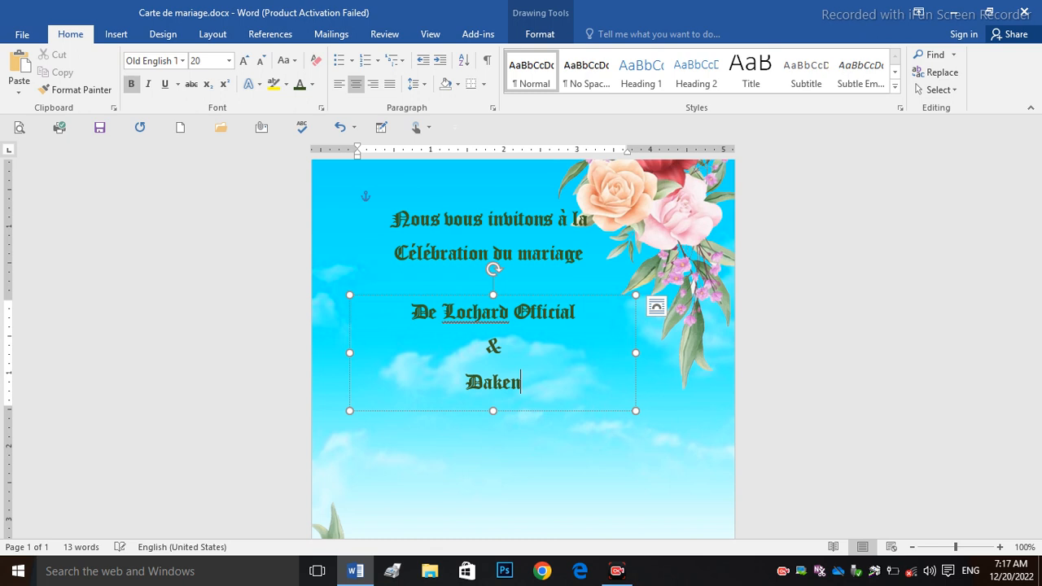
pyautogui.click(578, 310)
pyautogui.press('BackSpace')
pyautogui.press('BackSpace')
pyautogui.press('BackSpace')
pyautogui.press('BackSpace')
pyautogui.press('BackSpace')
pyautogui.press('BackSpace')
pyautogui.press('BackSpace')
pyautogui.press('BackSpace')
pyautogui.press('BackSpace')
pyautogui.press('BackSpace')
pyautogui.press('BackSpace')
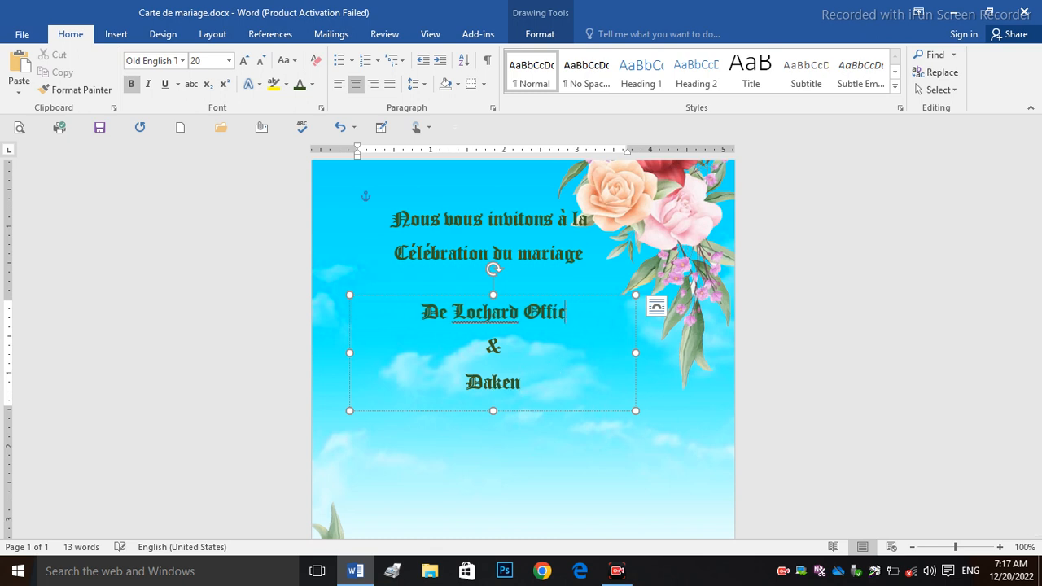
pyautogui.press('BackSpace')
pyautogui.press('BackSpace')
pyautogui.press('BackSpace')
pyautogui.press('BackSpace')
pyautogui.press('BackSpace')
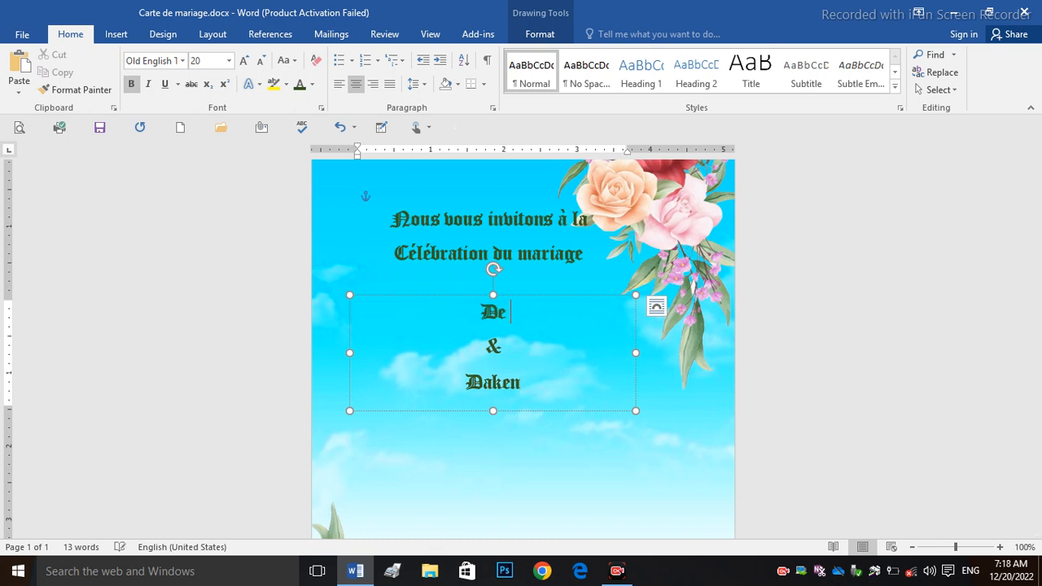
pyautogui.write('Kenda')
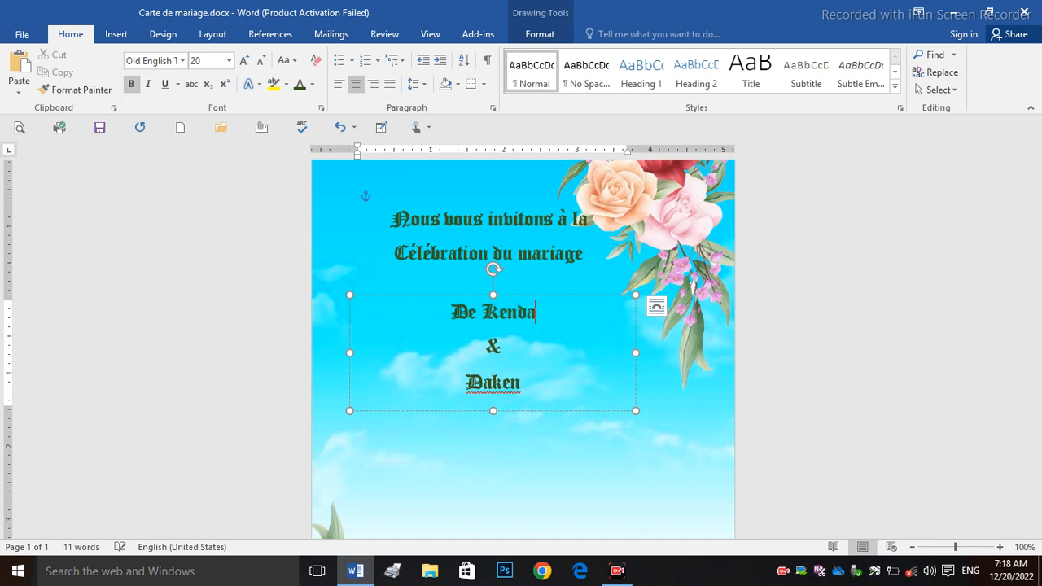
# Step: Remove the space after the name paragraphs and shrink the box to fit the tighter lines
pyautogui.moveTo(524, 388); pyautogui.dragTo(477, 325)
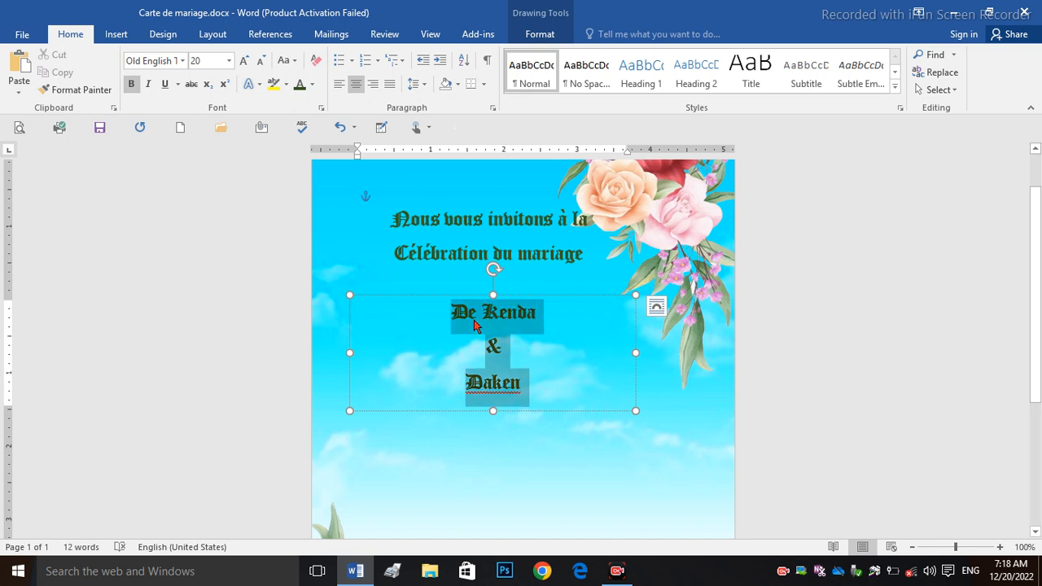
pyautogui.click(419, 84)
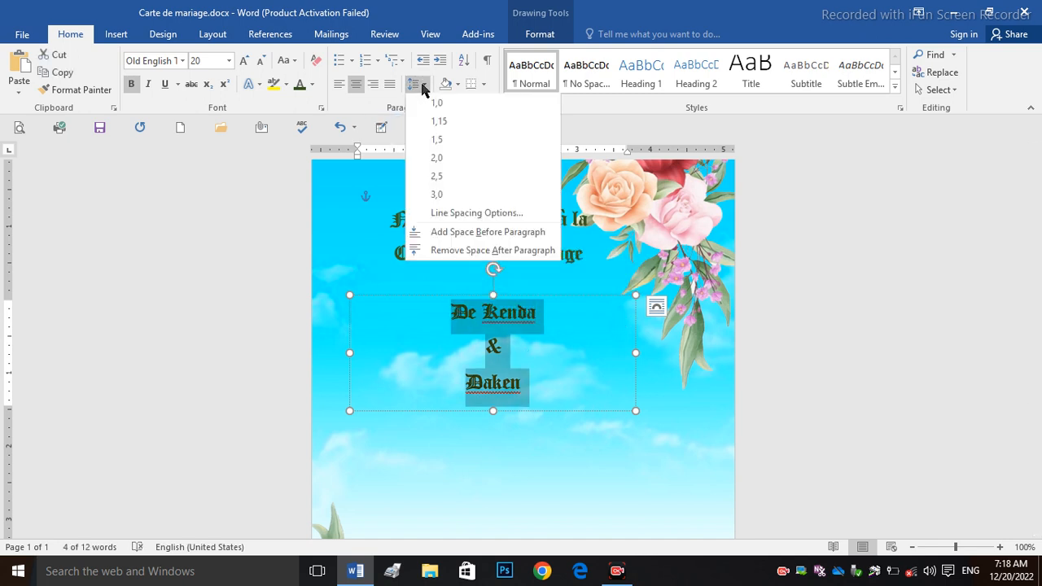
pyautogui.click(440, 109)
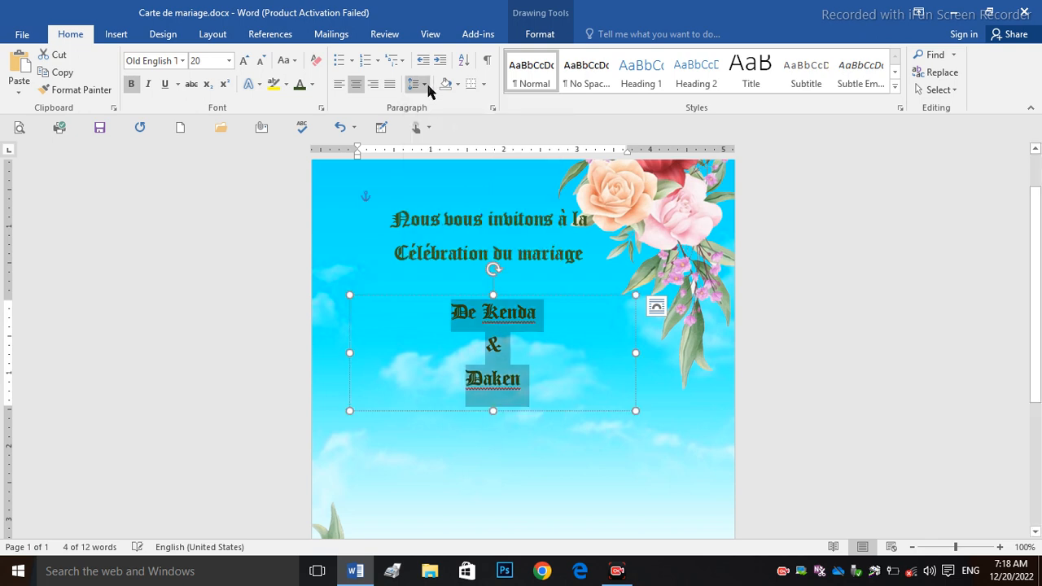
pyautogui.click(417, 84)
pyautogui.click(455, 251)
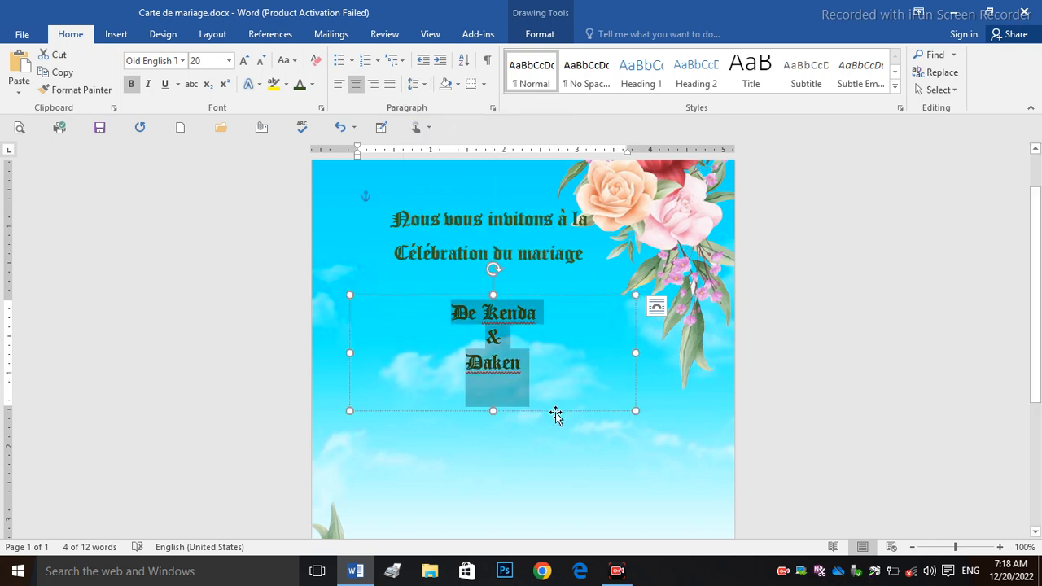
pyautogui.click(556, 414)
pyautogui.moveTo(493, 410); pyautogui.dragTo(493, 389)
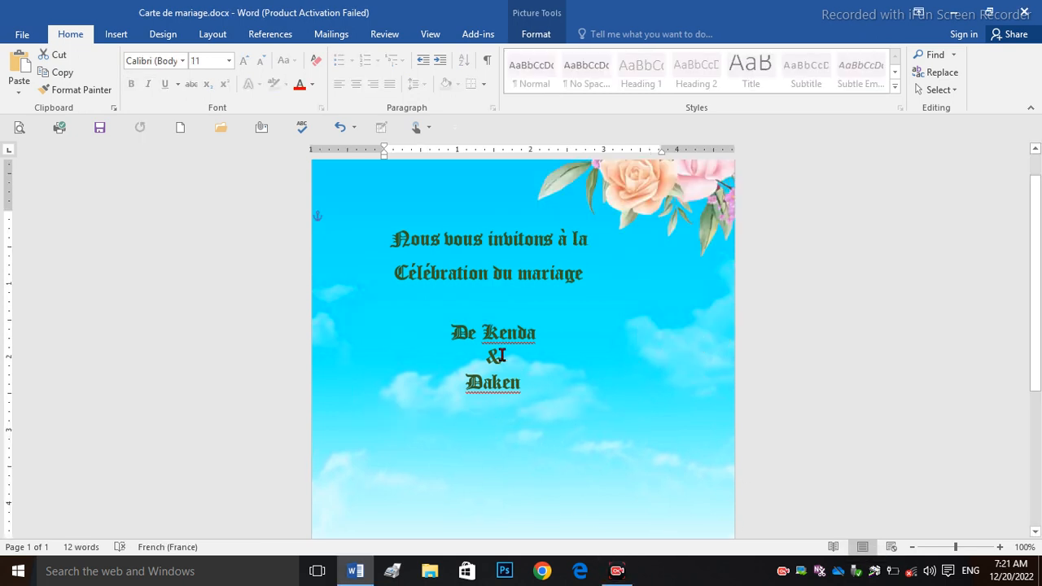
# Step: Keep the three name lines centred within their text box
pyautogui.click(502, 357)
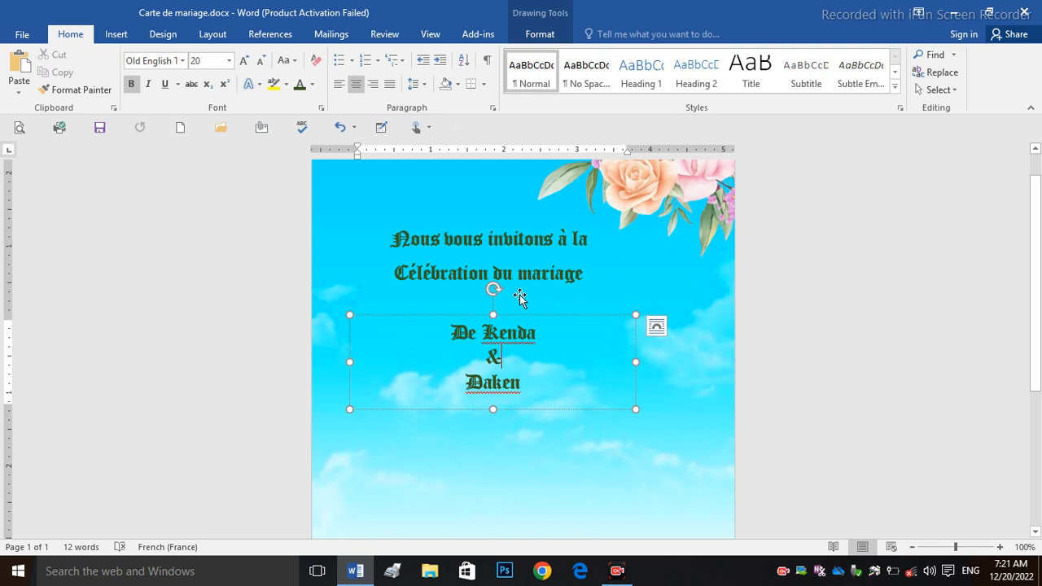
pyautogui.hotkey('ctrl', 'a')
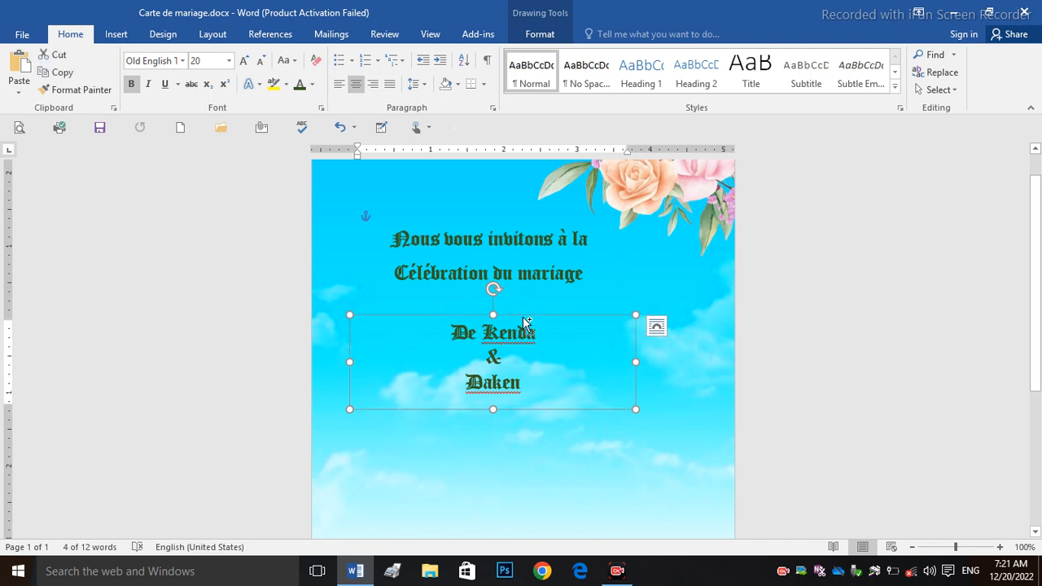
pyautogui.hotkey('ctrl', 'l')
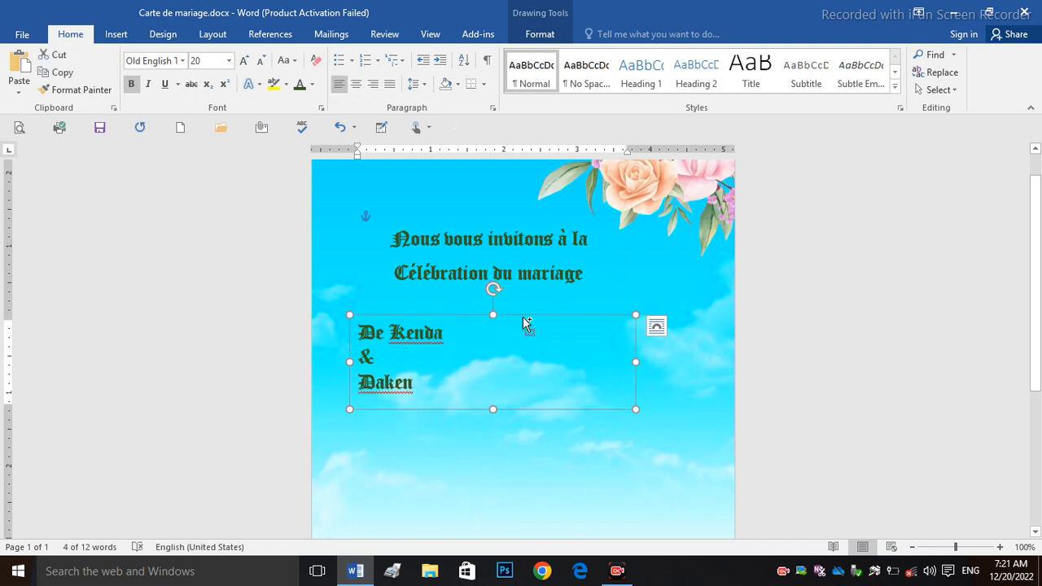
pyautogui.hotkey('ctrl', 'e')
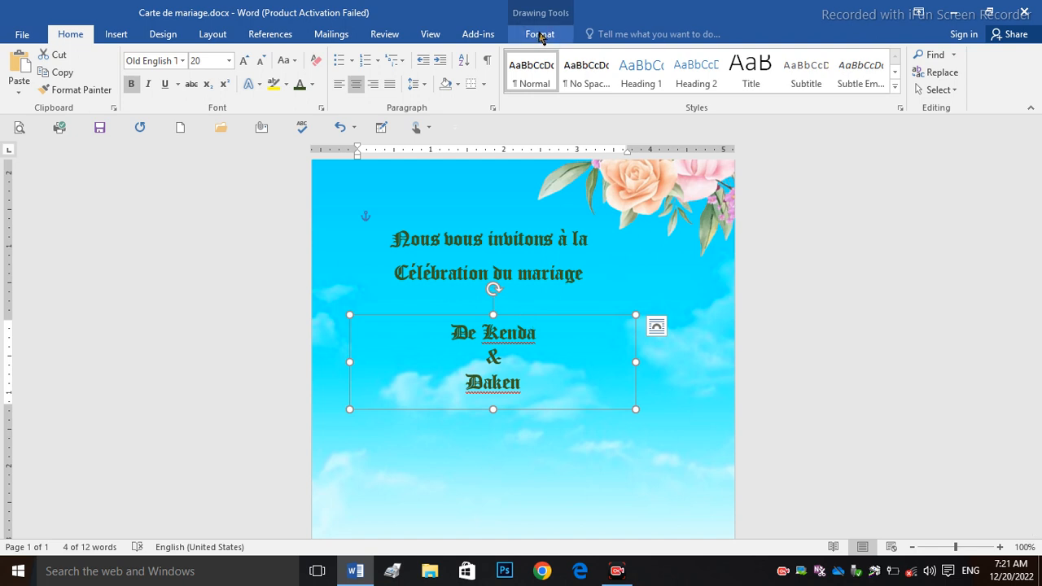
# Step: Align the names box to the page centre and nudge it slightly up and left
pyautogui.click(539, 34)
pyautogui.click(882, 54)
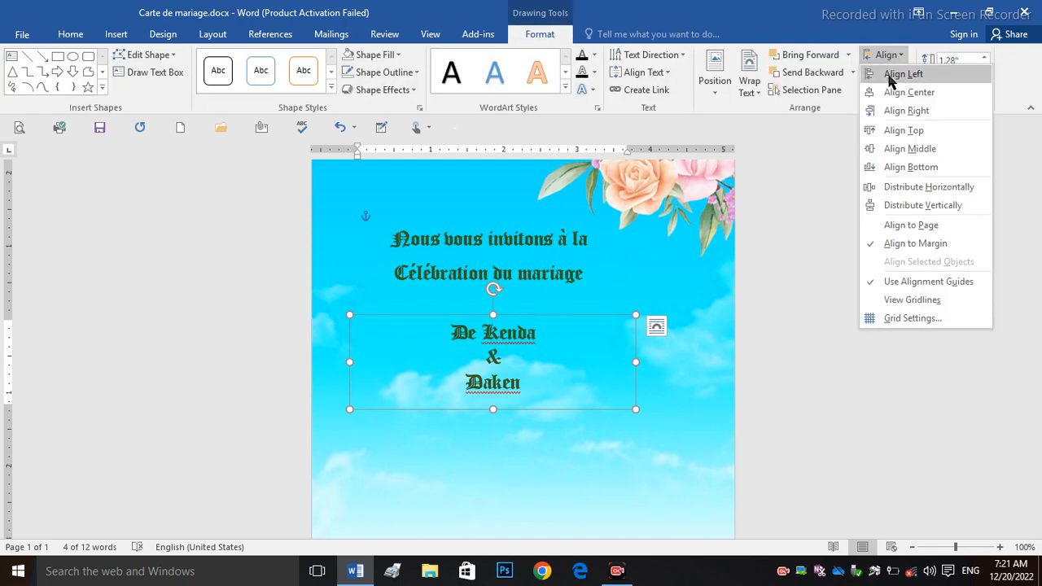
pyautogui.click(889, 75)
pyautogui.click(885, 55)
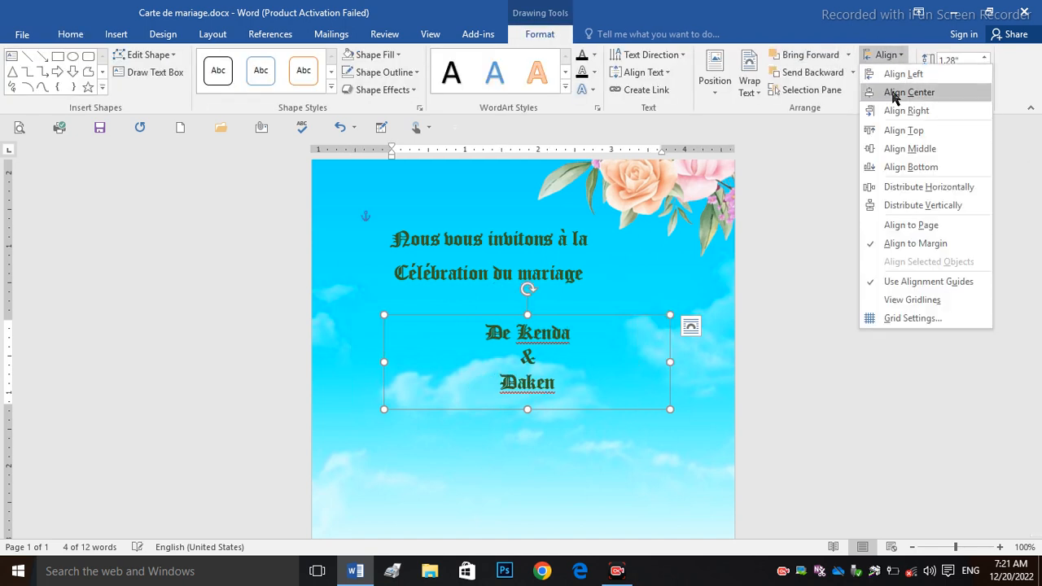
pyautogui.click(893, 94)
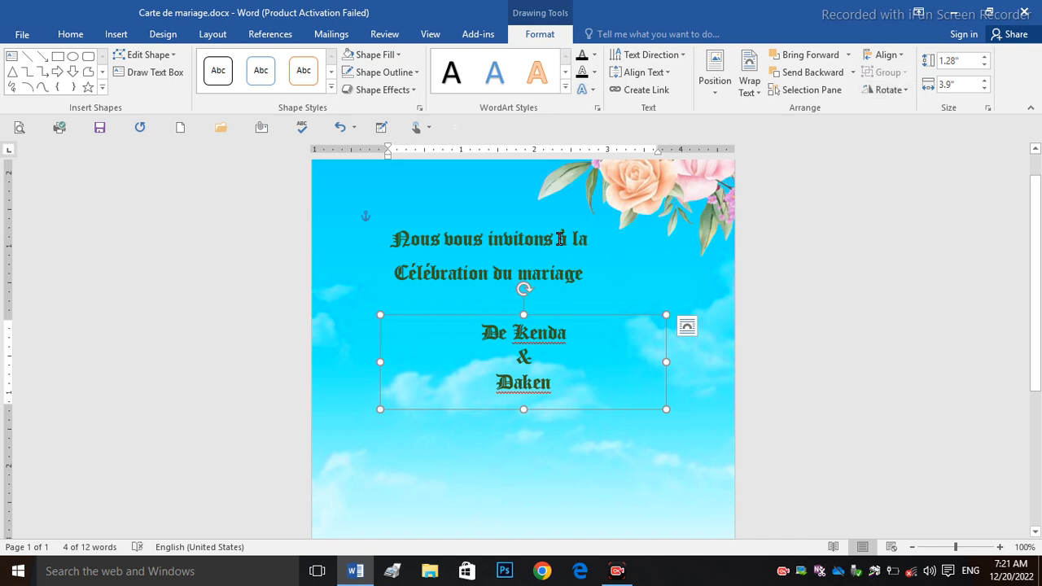
pyautogui.moveTo(568, 316); pyautogui.dragTo(546, 305)
pyautogui.moveTo(553, 385); pyautogui.dragTo(460, 322)
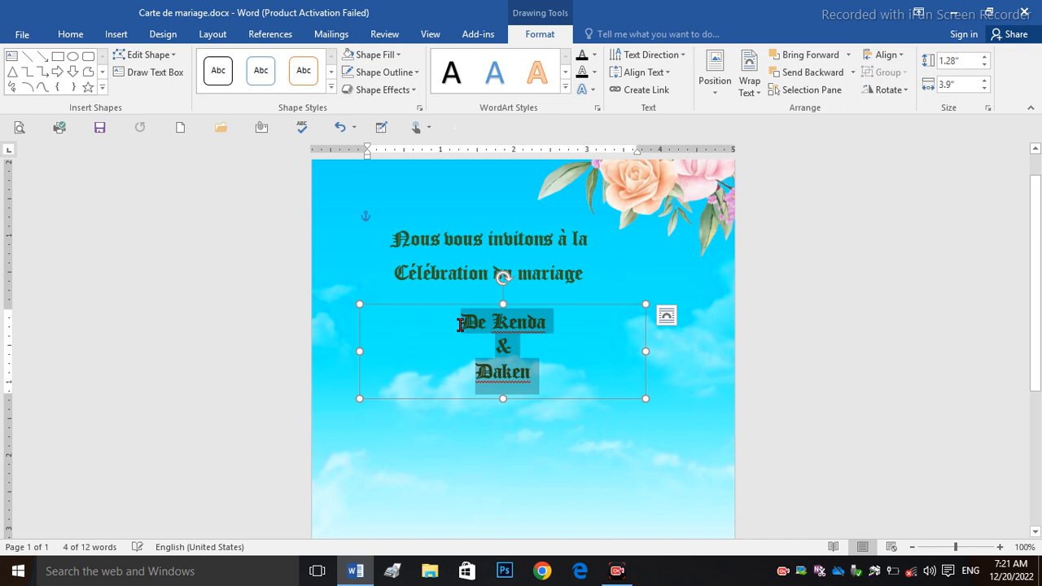
# Step: Apply the Rage Italic script font to the three name lines
pyautogui.click(71, 34)
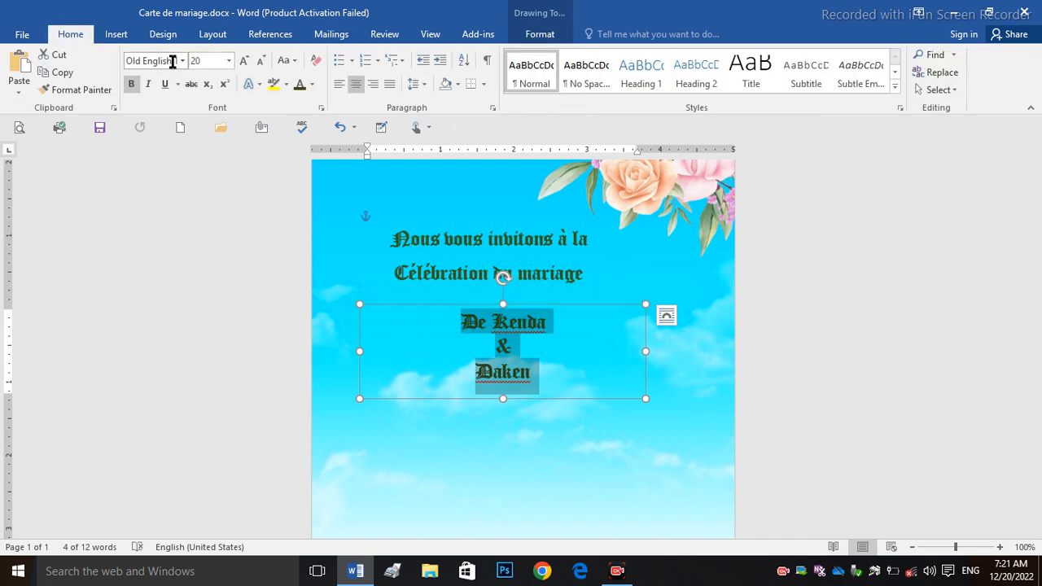
pyautogui.click(183, 61)
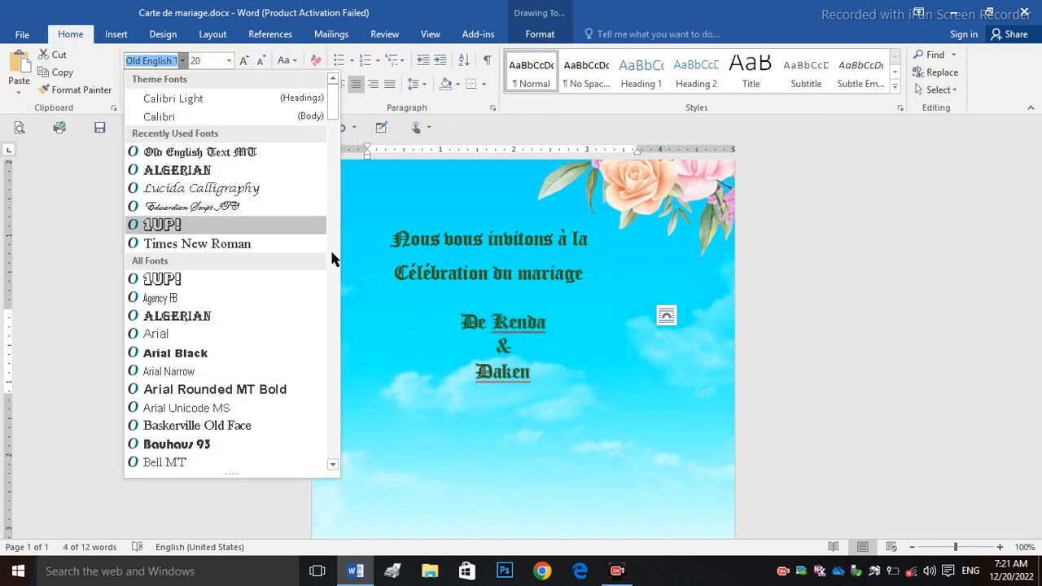
pyautogui.moveTo(334, 124); pyautogui.dragTo(356, 395)
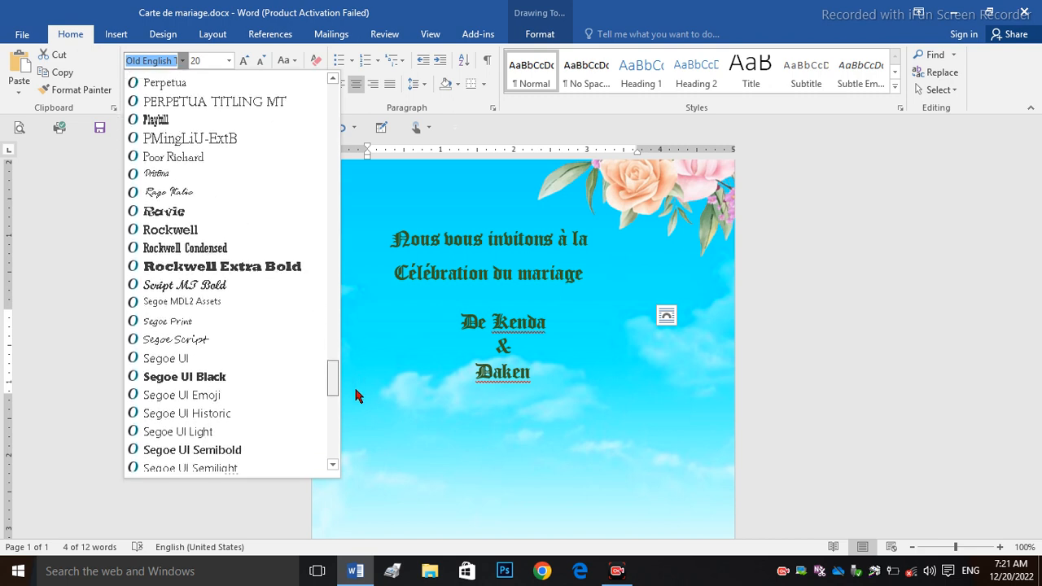
pyautogui.click(153, 196)
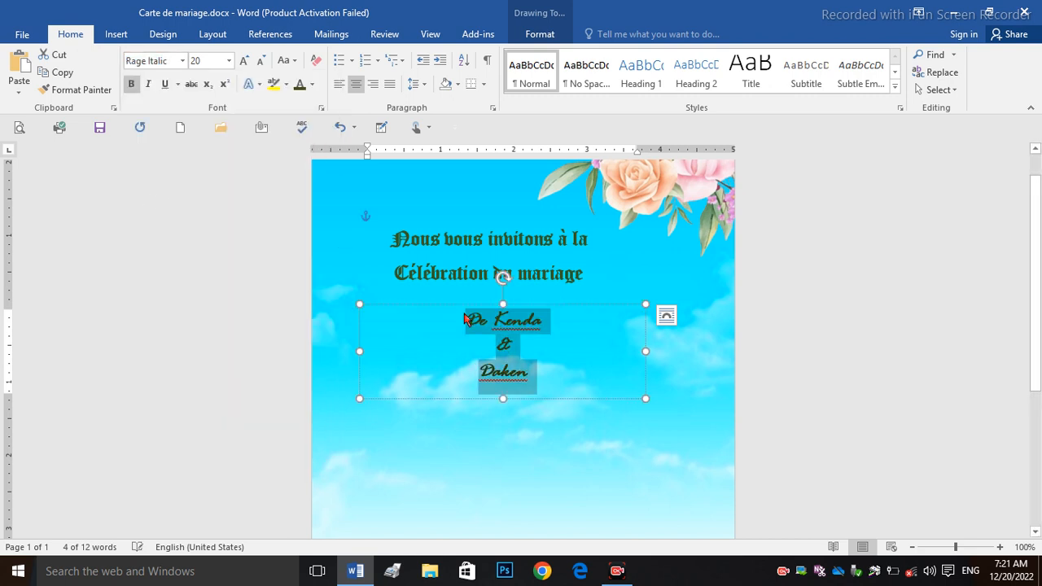
pyautogui.click(581, 376)
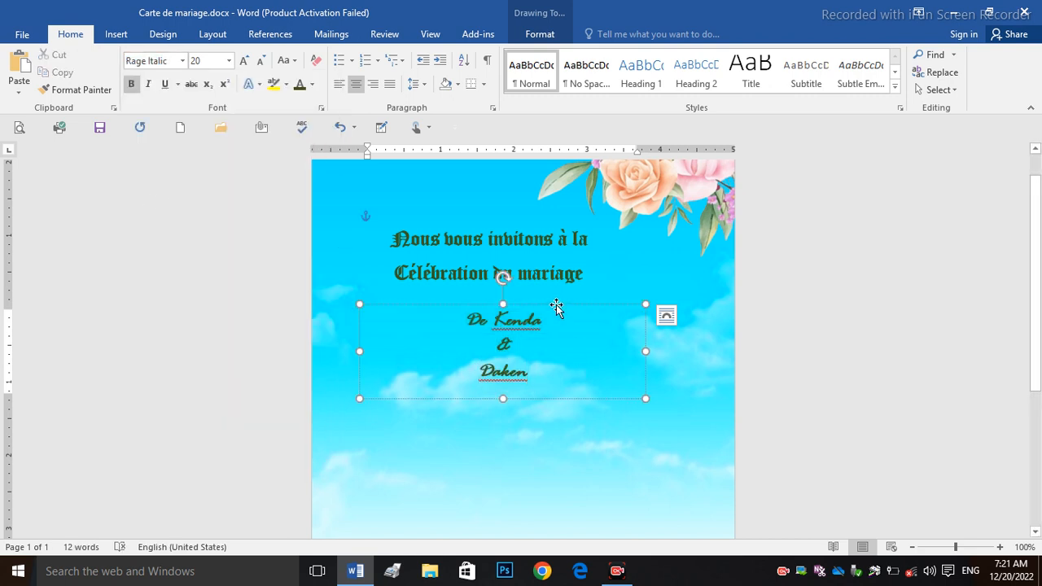
pyautogui.click(544, 428)
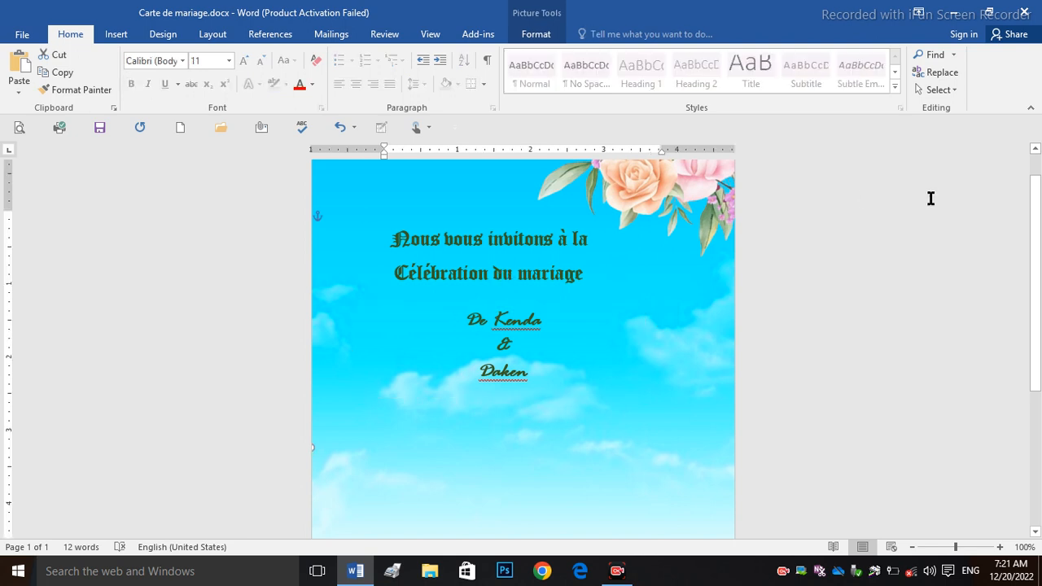
# Step: Enter 'À l'église de l'assomption de Petit -Goave' and 'Vers les 7h de l'après midi' in the lower box
pyautogui.scroll(-2, 634, 220)
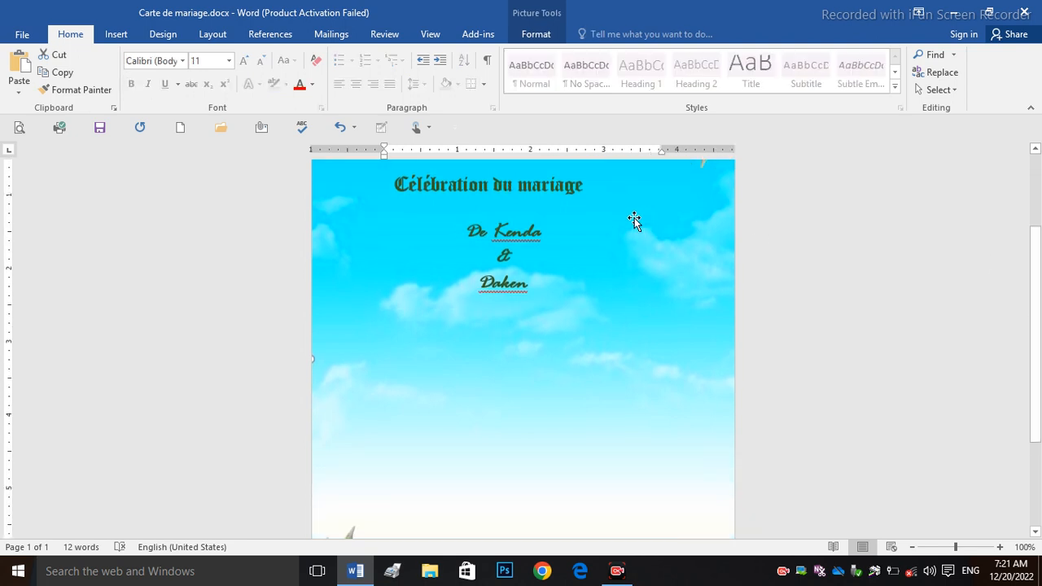
pyautogui.click(538, 187)
pyautogui.moveTo(548, 209); pyautogui.dragTo(402, 367)
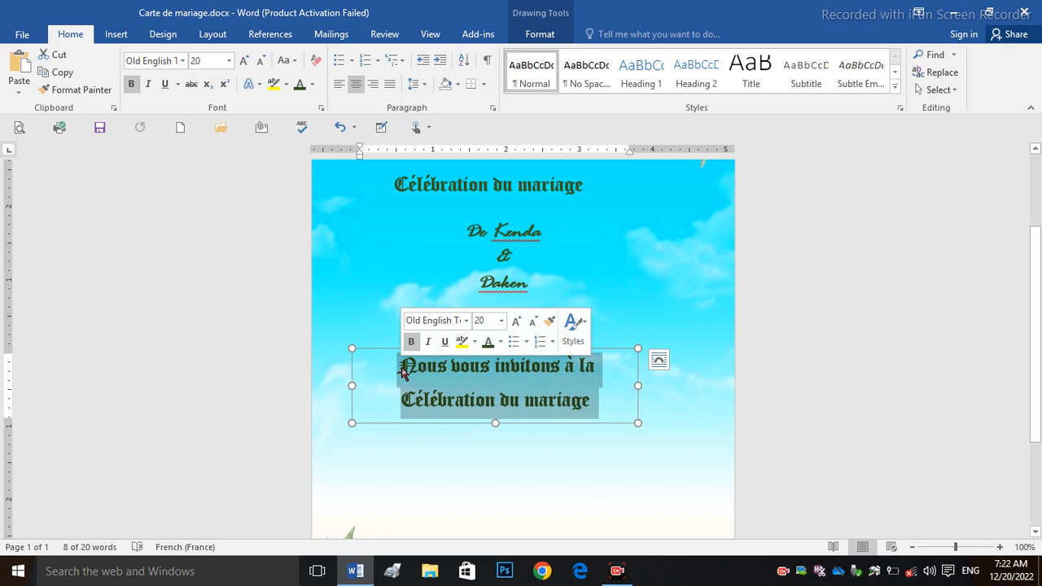
pyautogui.write('À')
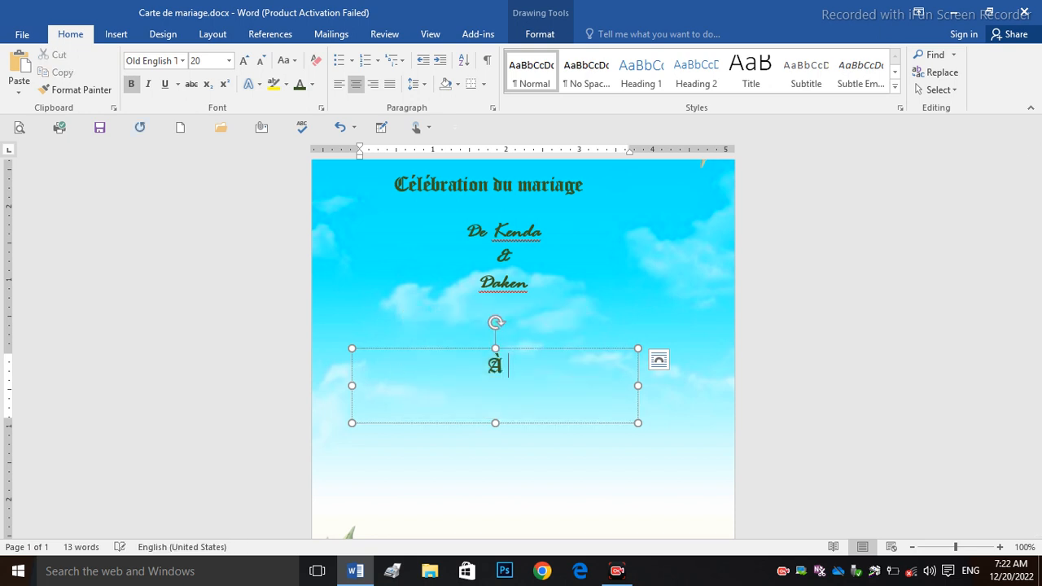
pyautogui.write(" l'")
pyautogui.write('église d')
pyautogui.write('e ')
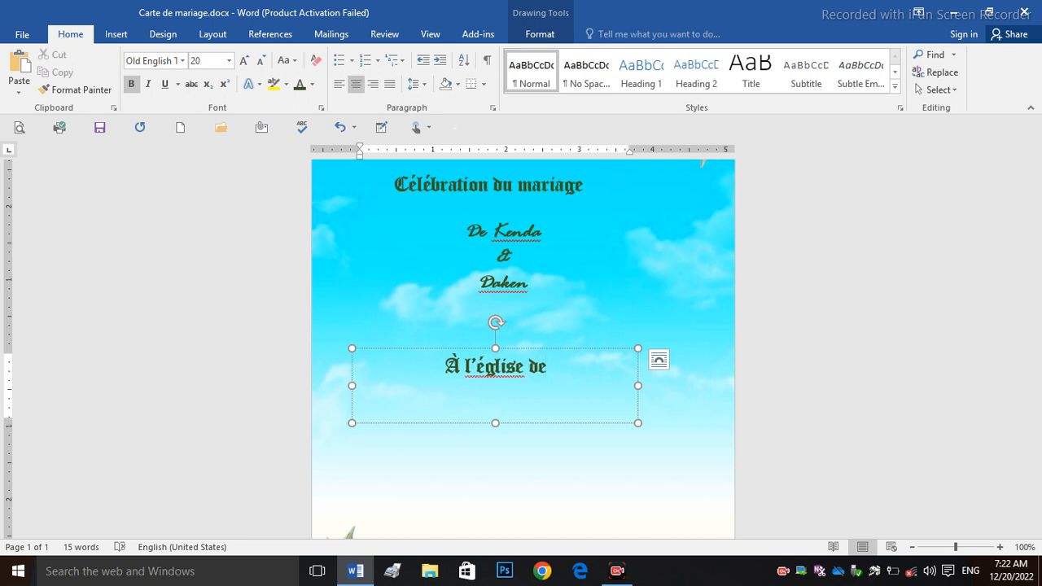
pyautogui.write("l'assomp")
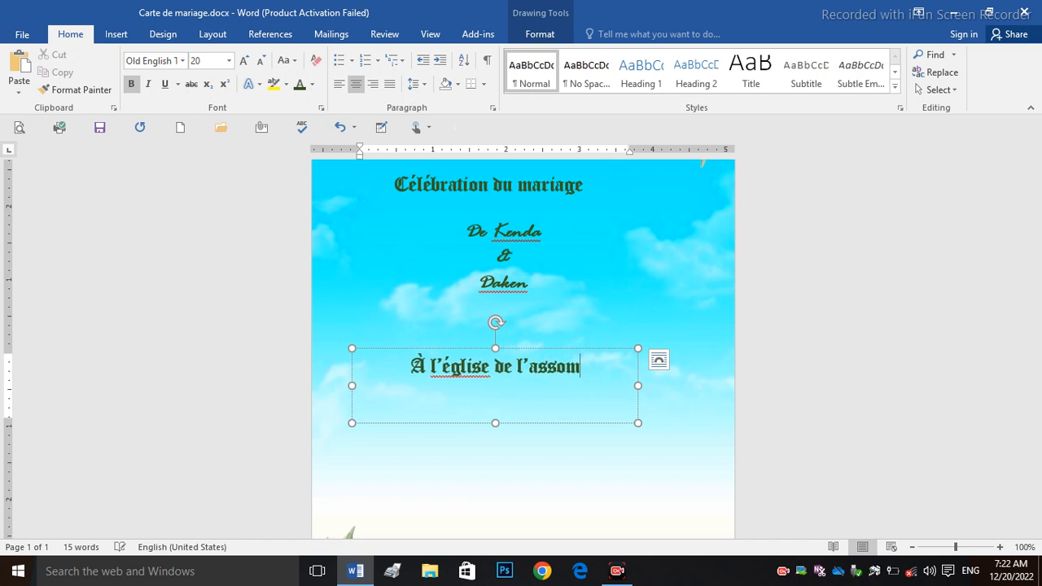
pyautogui.write('tion de ')
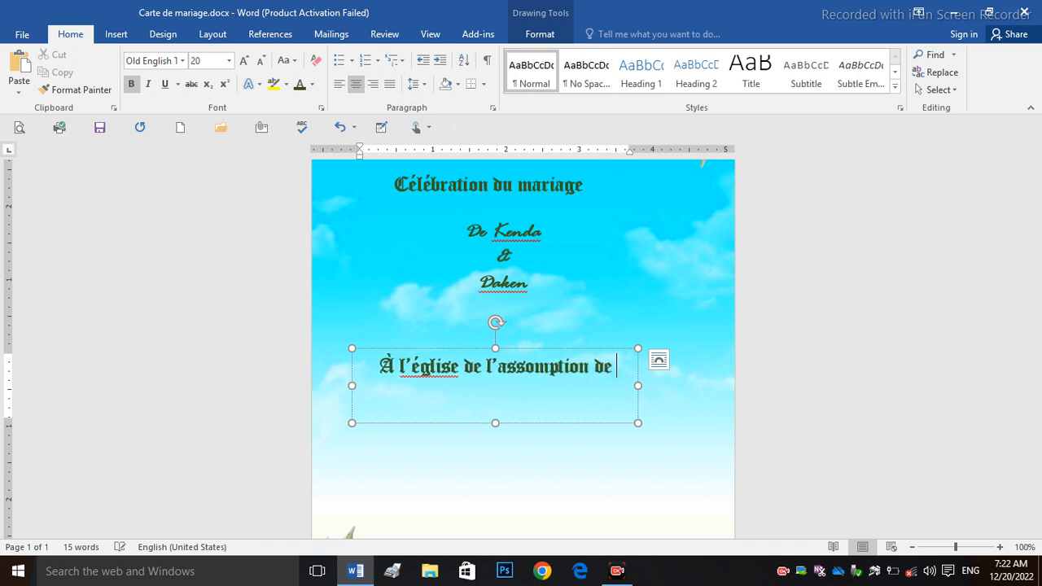
pyautogui.write('P')
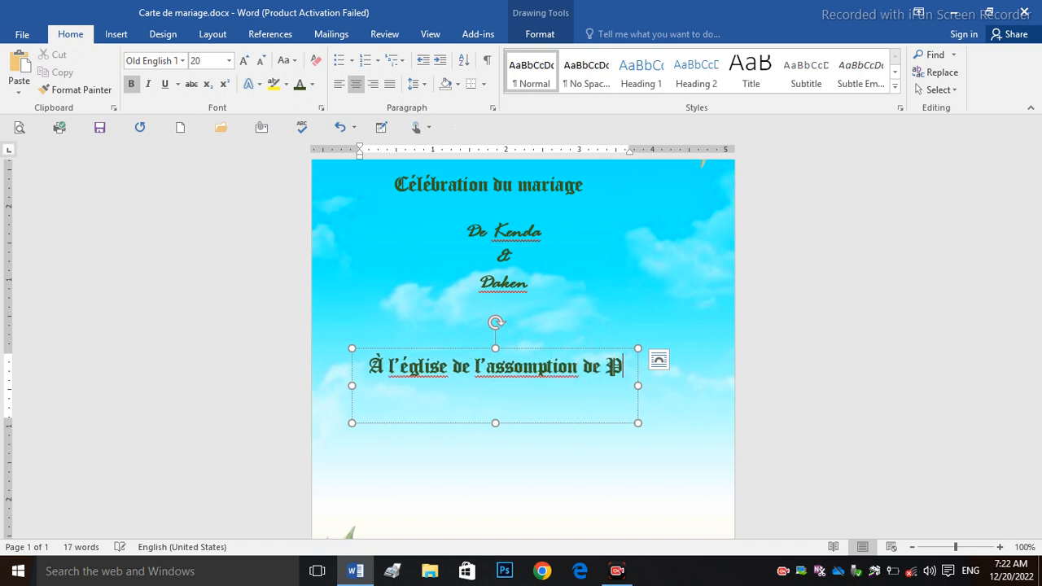
pyautogui.write('etit -Go')
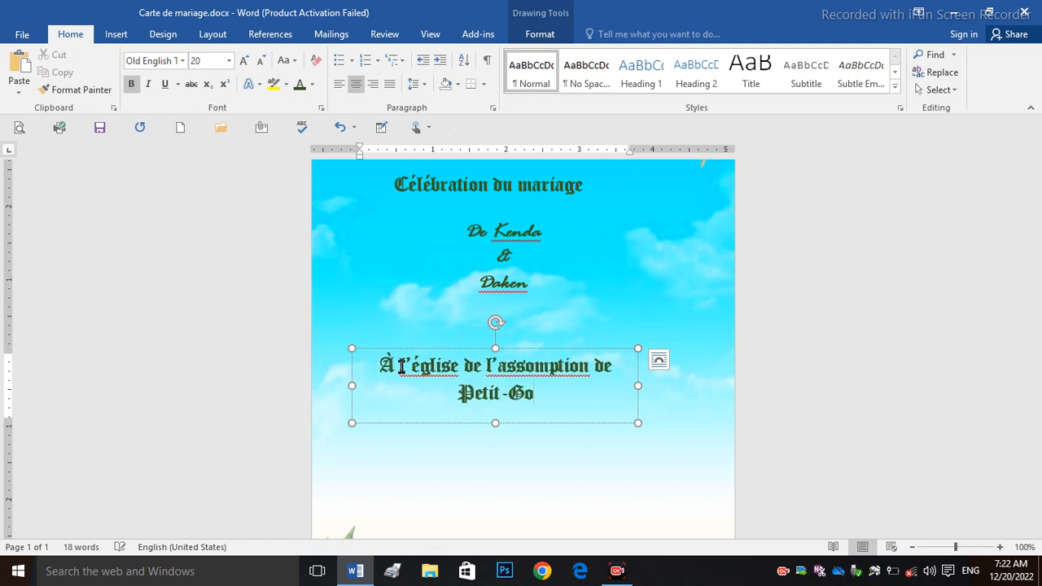
pyautogui.write('ave')
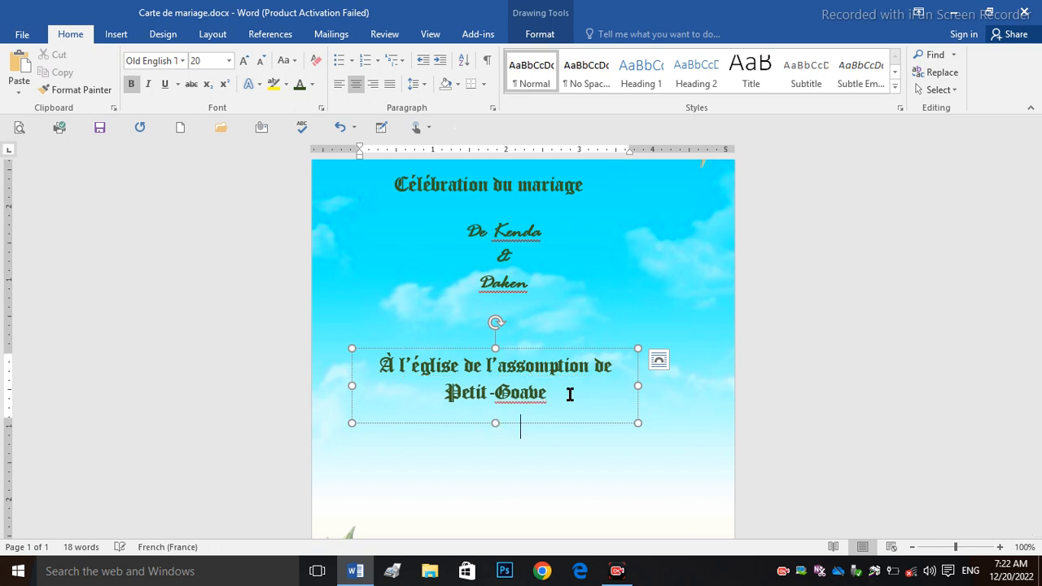
pyautogui.moveTo(496, 424); pyautogui.dragTo(498, 488)
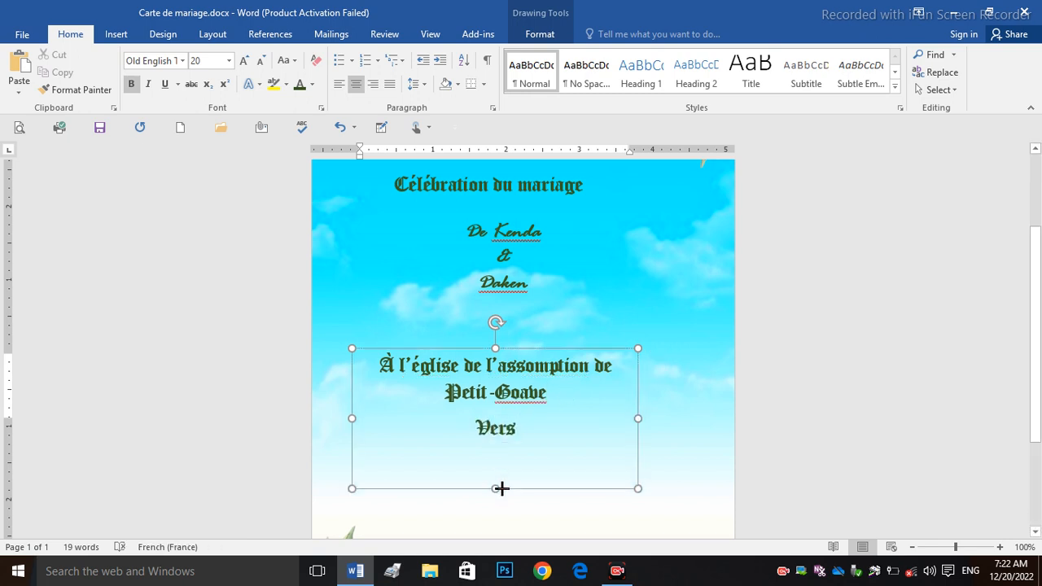
pyautogui.write('les')
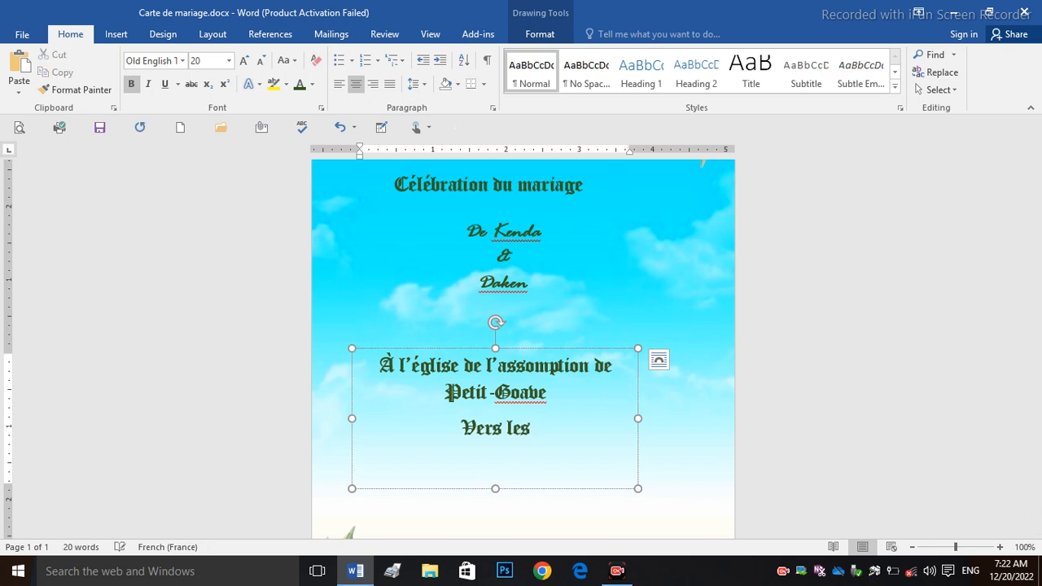
pyautogui.write(' 7h')
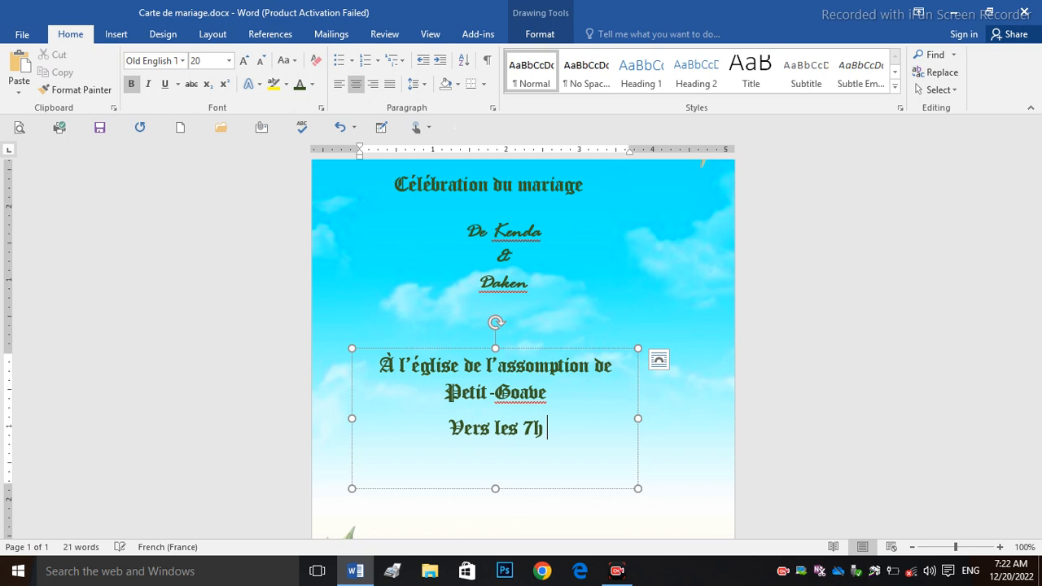
pyautogui.write(" de l'ap")
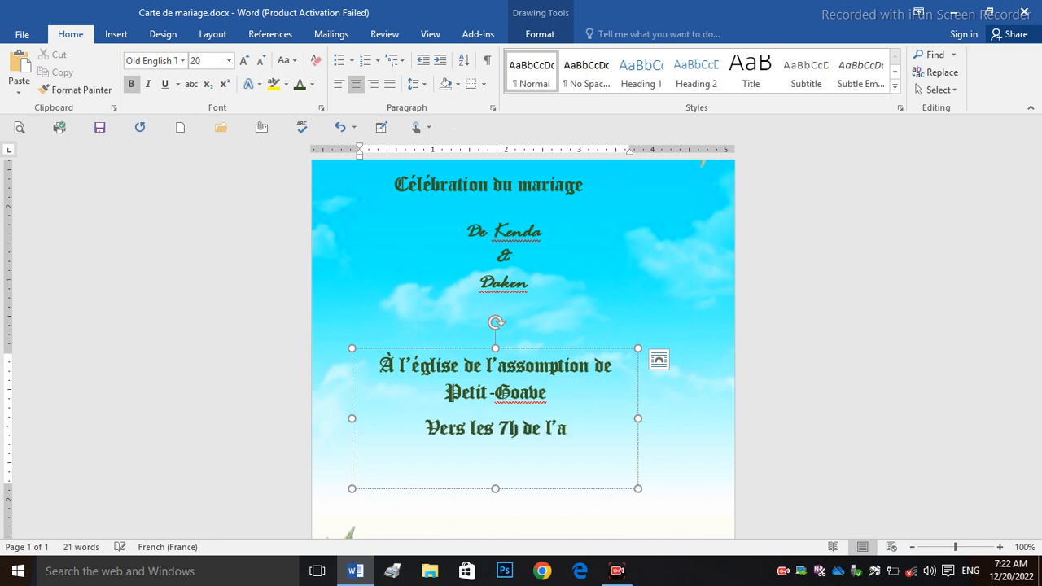
pyautogui.write('r')
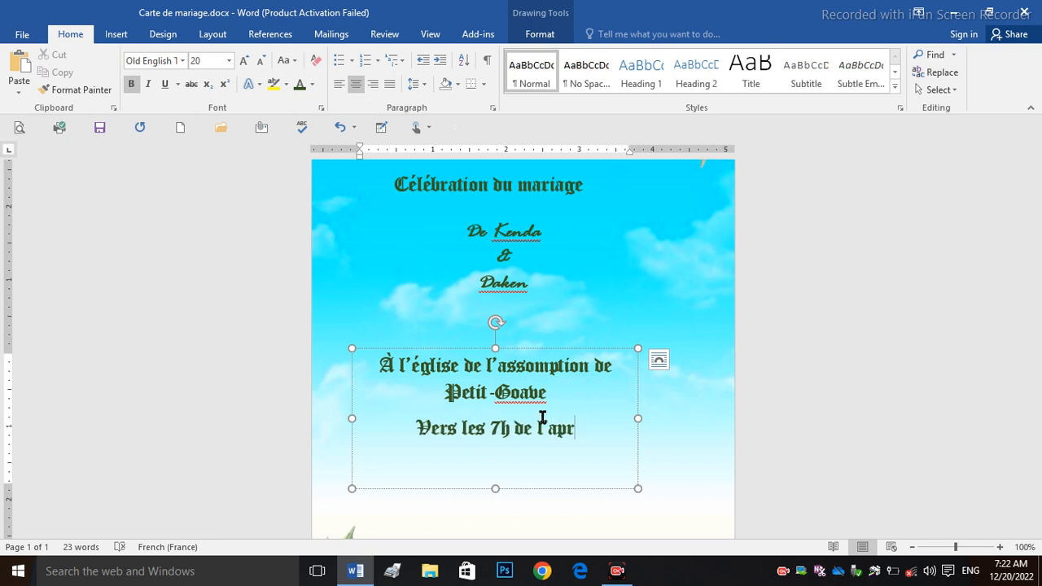
pyautogui.write('s')
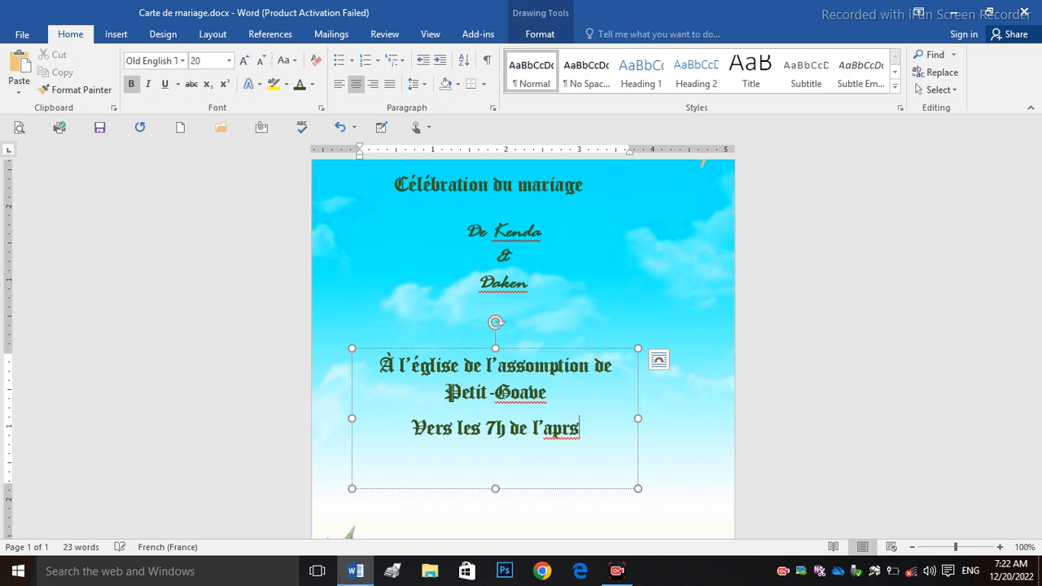
pyautogui.press('BackSpace')
pyautogui.write('ès midi')
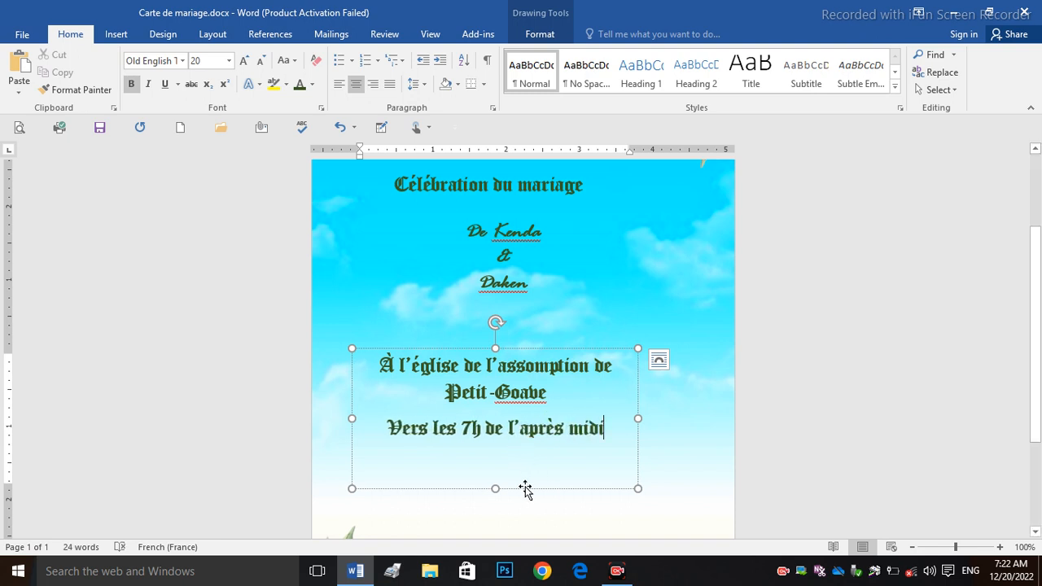
# Step: Shrink the venue box to fit and colour its text dark grey
pyautogui.moveTo(496, 489); pyautogui.dragTo(498, 442)
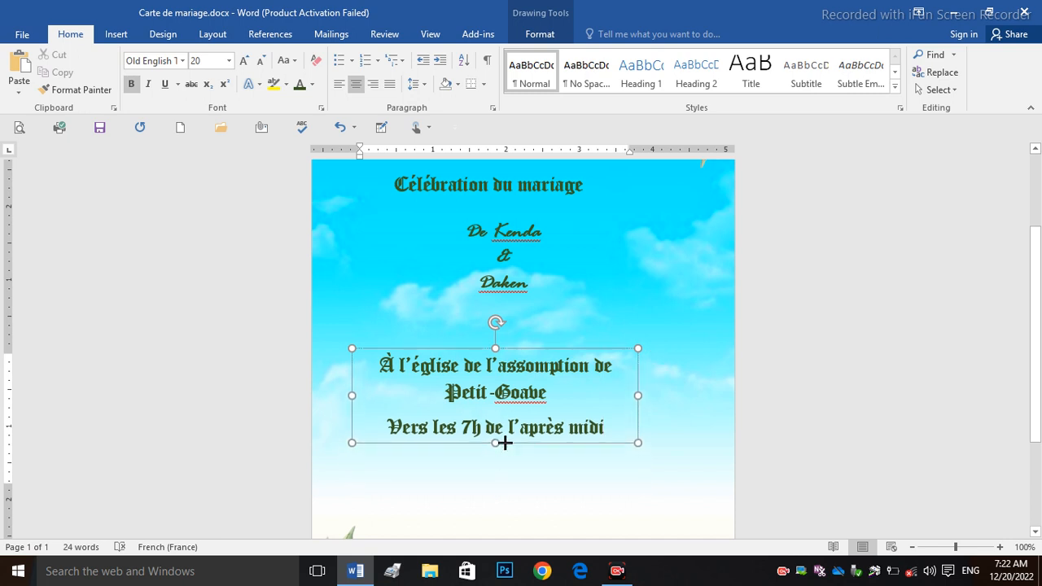
pyautogui.moveTo(605, 428); pyautogui.dragTo(387, 365)
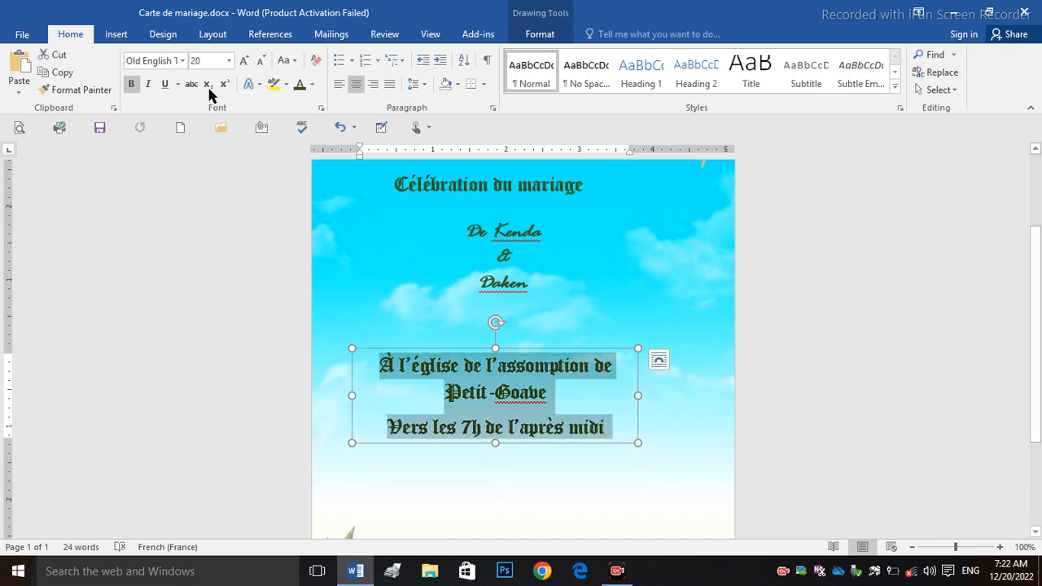
pyautogui.click(312, 85)
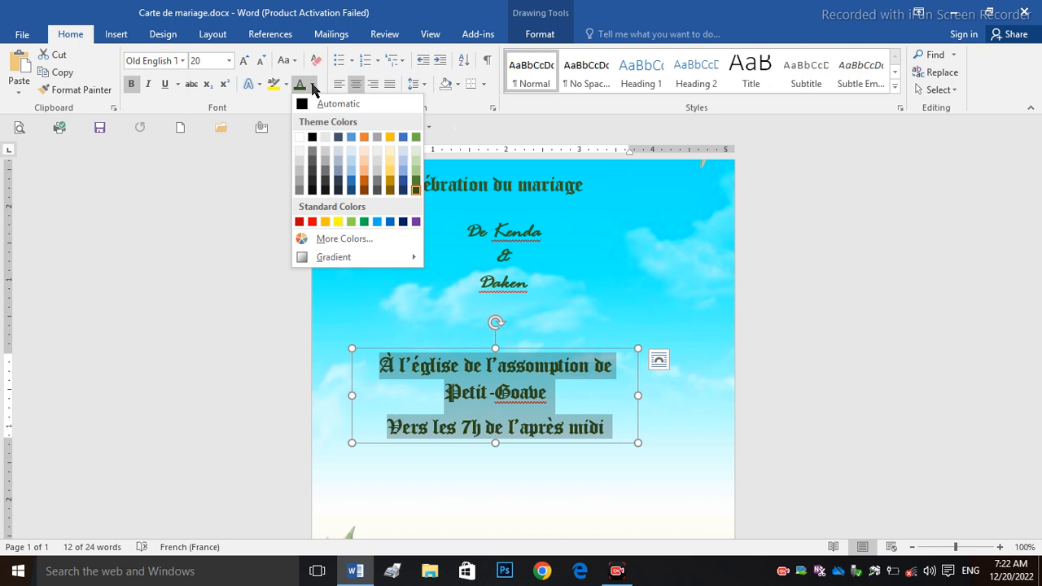
pyautogui.click(320, 106)
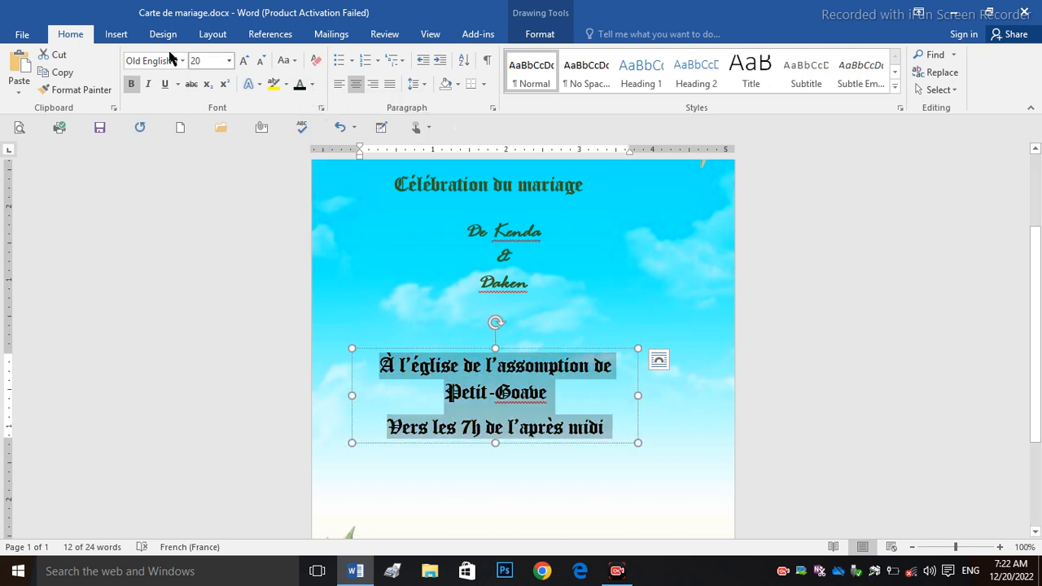
pyautogui.click(312, 85)
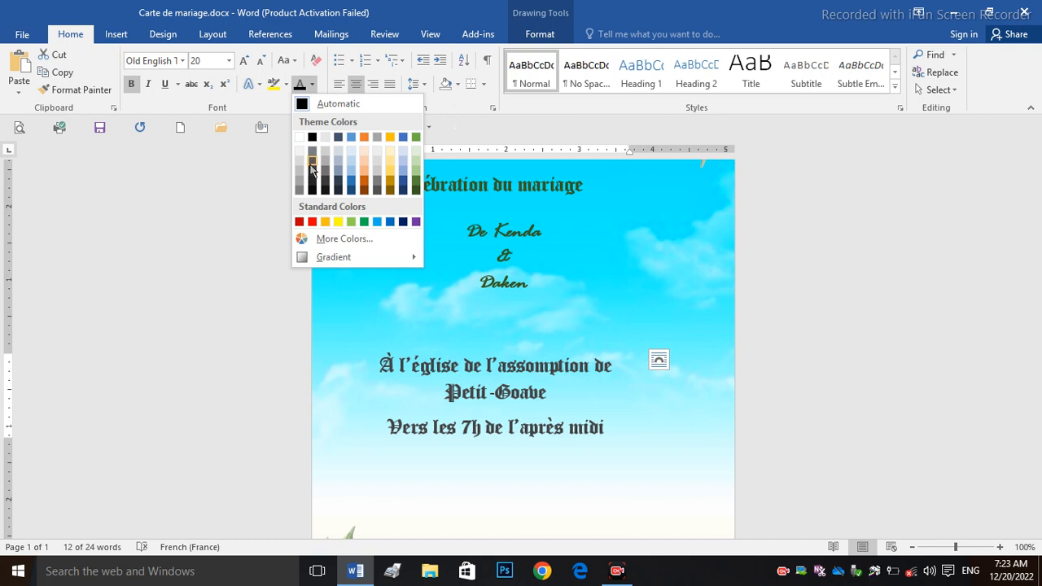
pyautogui.click(313, 171)
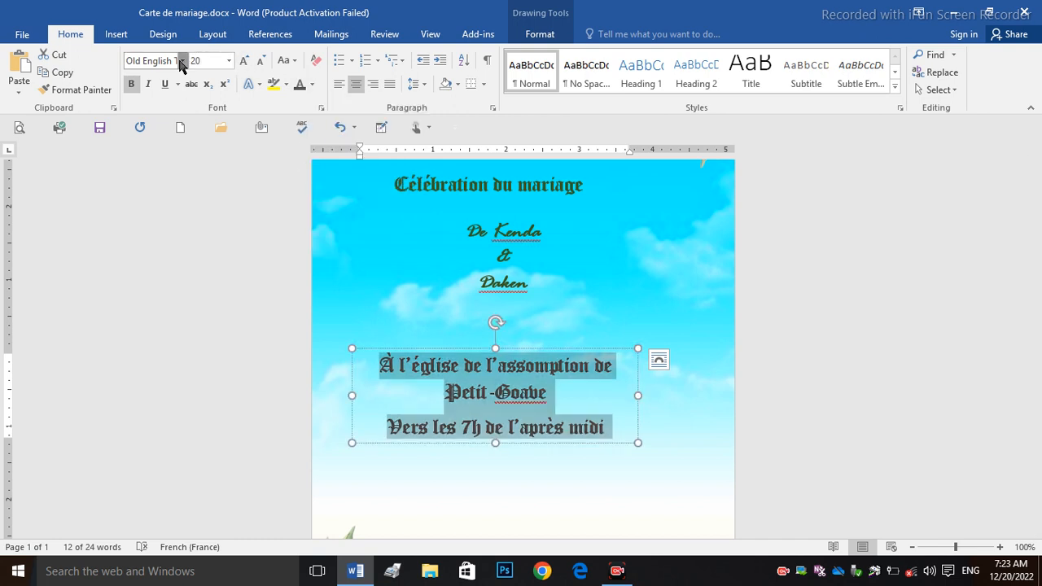
# Step: Set the venue text to Calibri size 12 and move the box up under the names
pyautogui.click(183, 60)
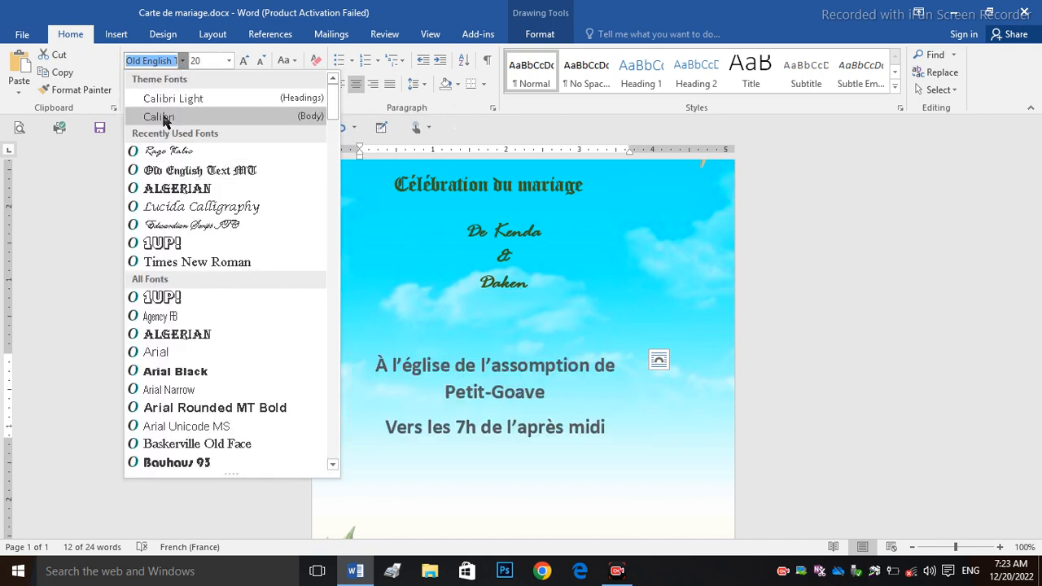
pyautogui.click(163, 119)
pyautogui.click(260, 64)
pyautogui.click(260, 64)
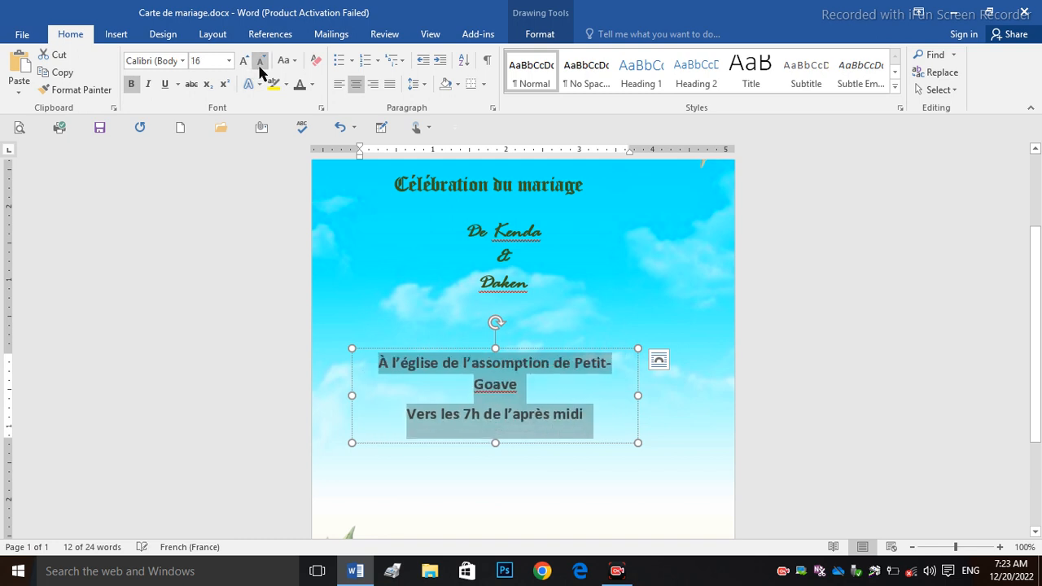
pyautogui.click(260, 64)
pyautogui.click(260, 63)
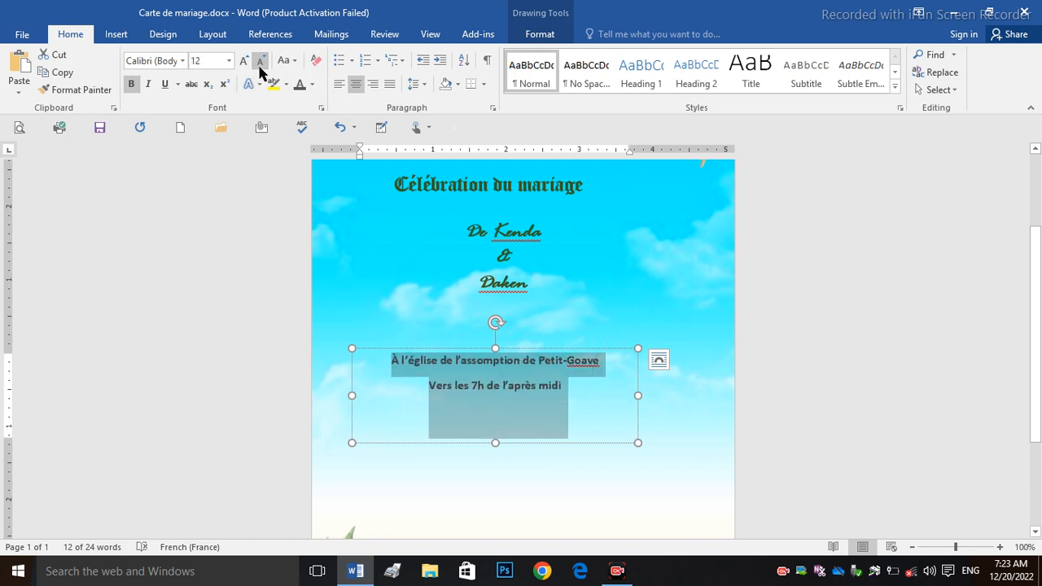
pyautogui.moveTo(527, 347); pyautogui.dragTo(543, 309)
pyautogui.click(531, 287)
# Step: Colour all the names text custom pink, RGB 186, 58, 125
pyautogui.hotkey('ctrl', 'a')
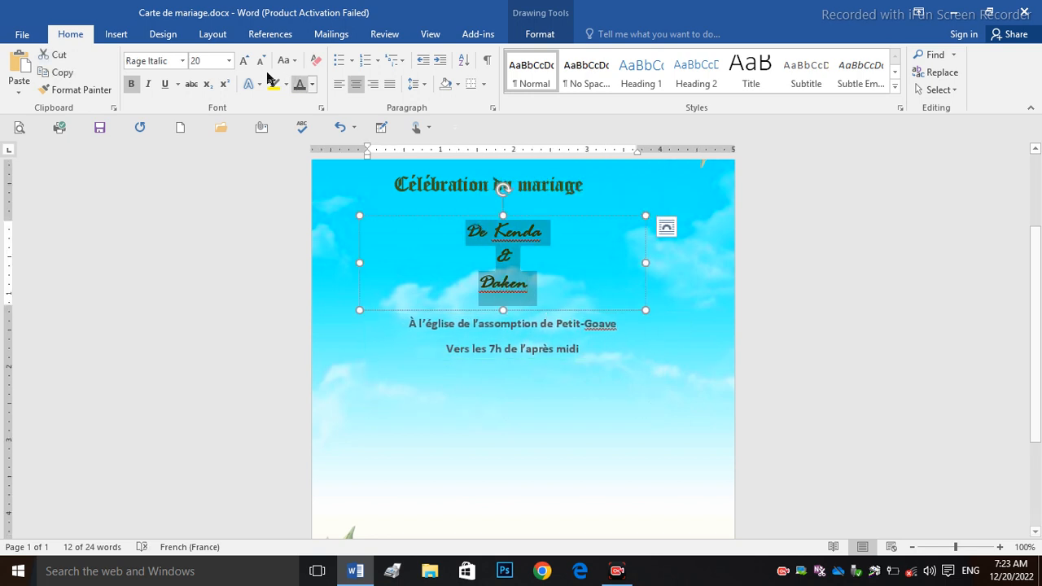
pyautogui.click(310, 85)
pyautogui.click(314, 236)
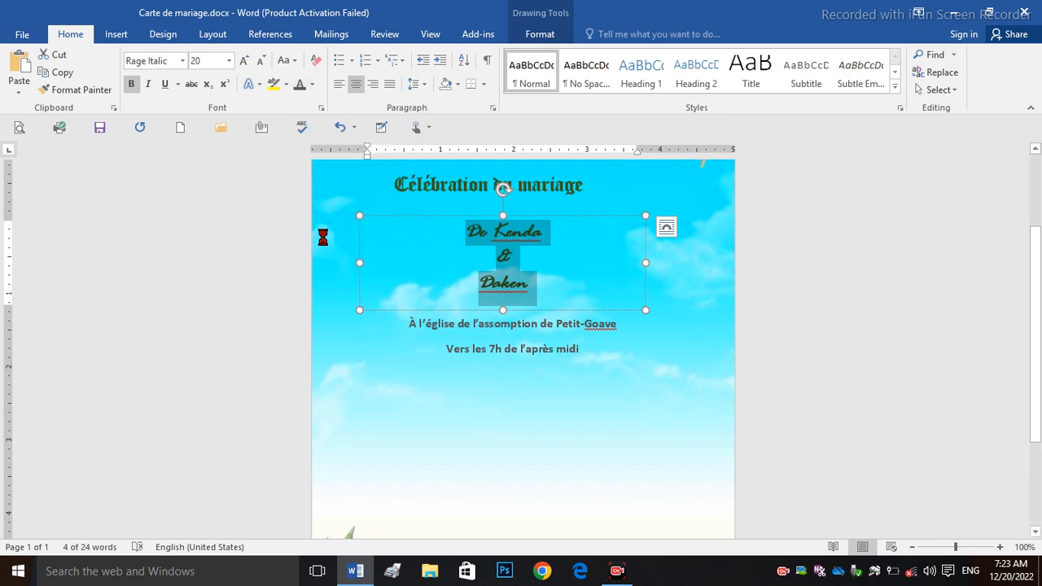
pyautogui.moveTo(585, 208); pyautogui.dragTo(612, 237)
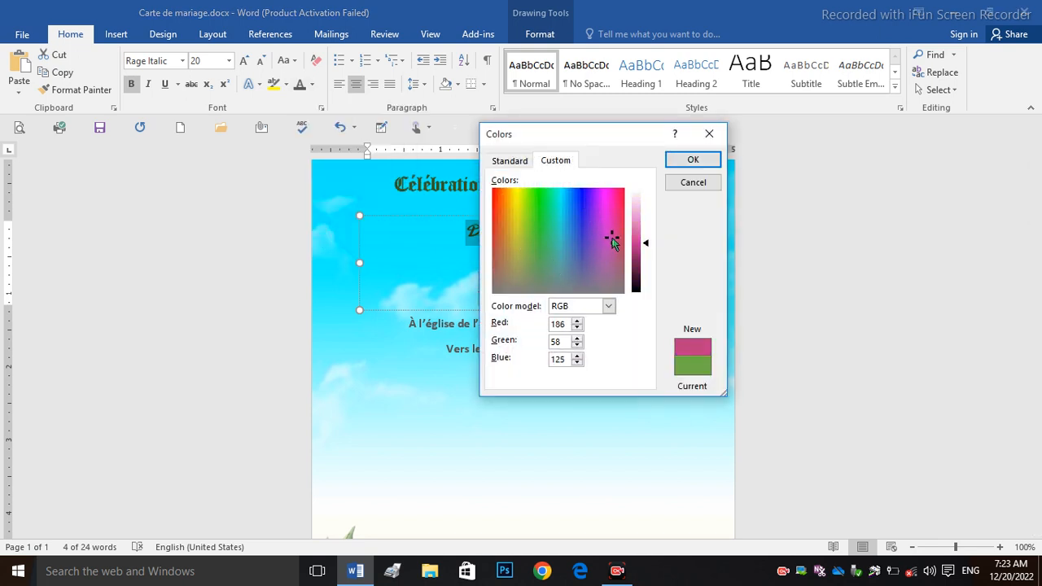
pyautogui.click(693, 161)
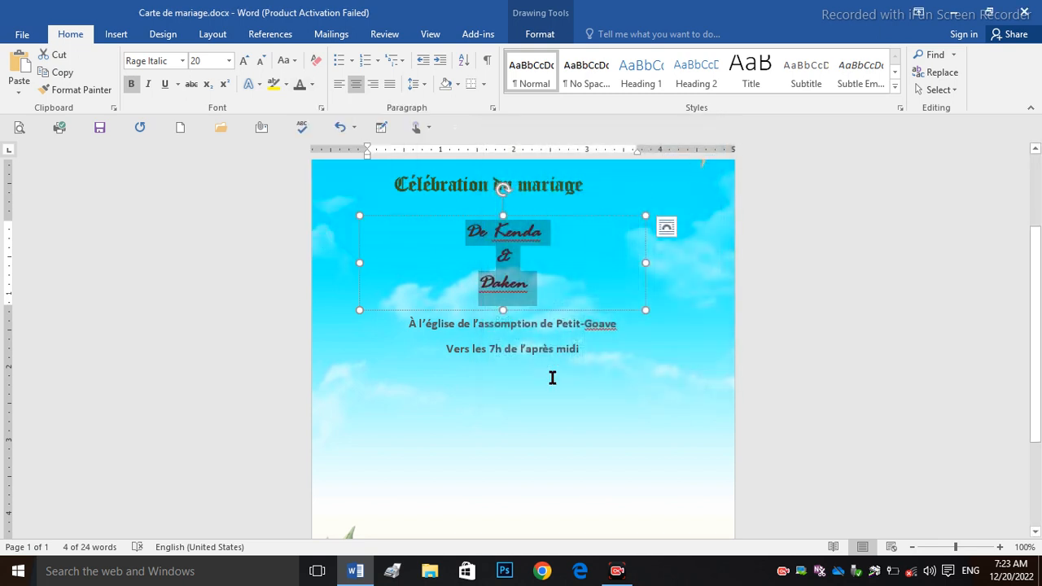
pyautogui.click(552, 378)
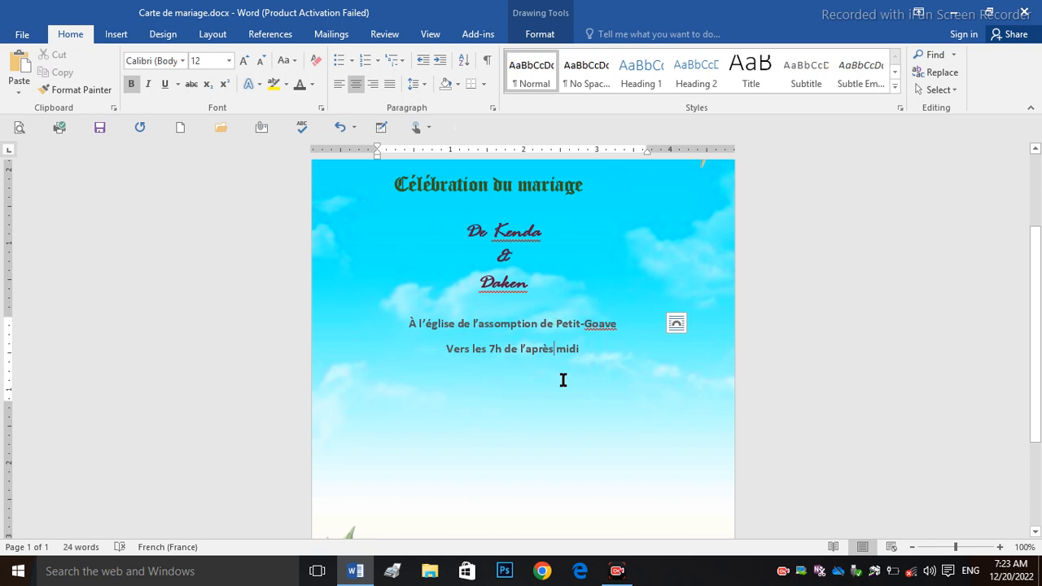
# Step: Duplicate the venue and time text box and move the copy lower on the card
pyautogui.moveTo(1037, 274); pyautogui.dragTo(1037, 326)
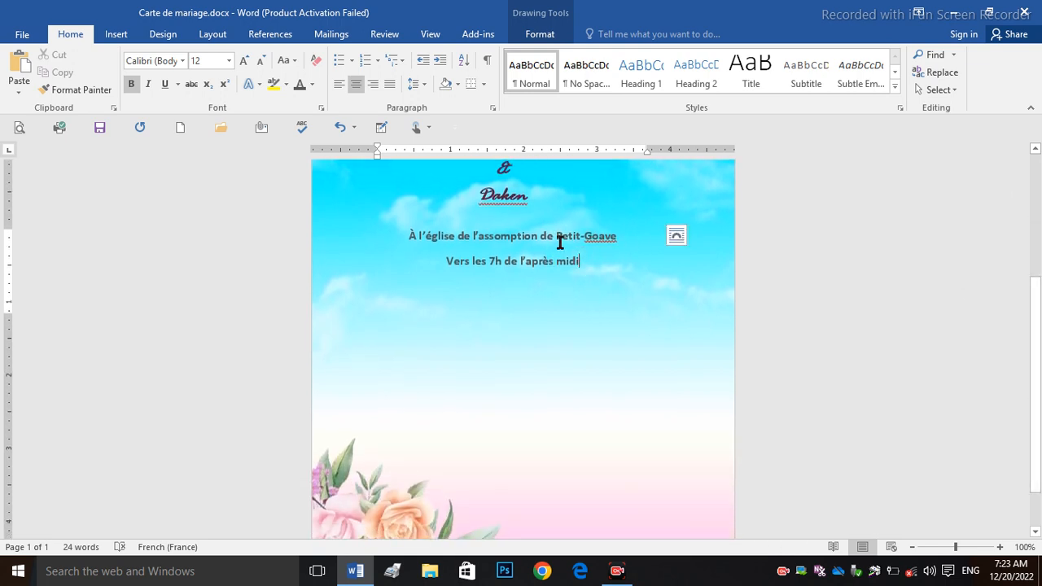
pyautogui.click(586, 222)
pyautogui.click(68, 76)
pyautogui.click(19, 65)
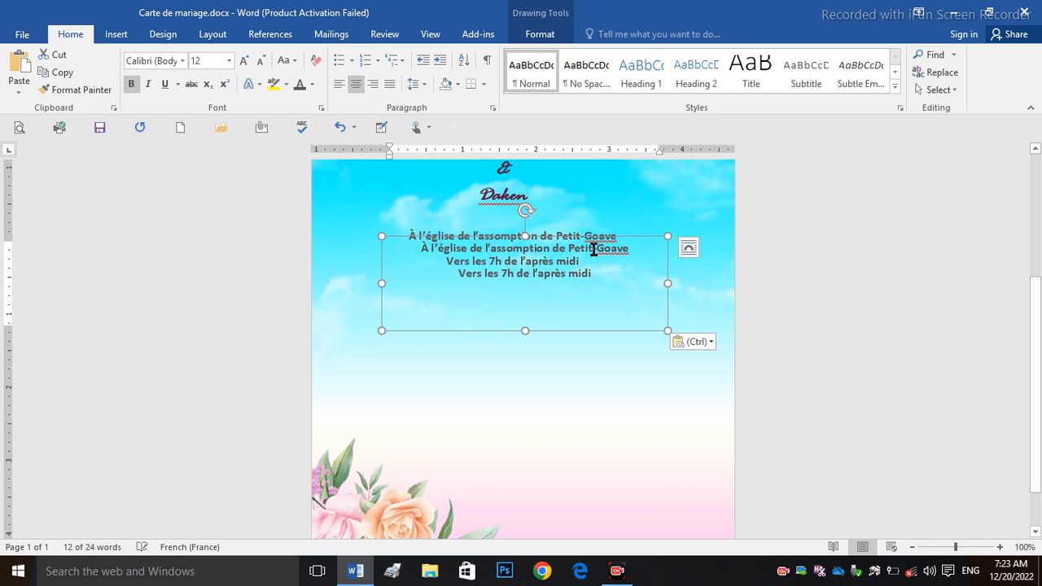
pyautogui.moveTo(625, 242); pyautogui.dragTo(396, 342)
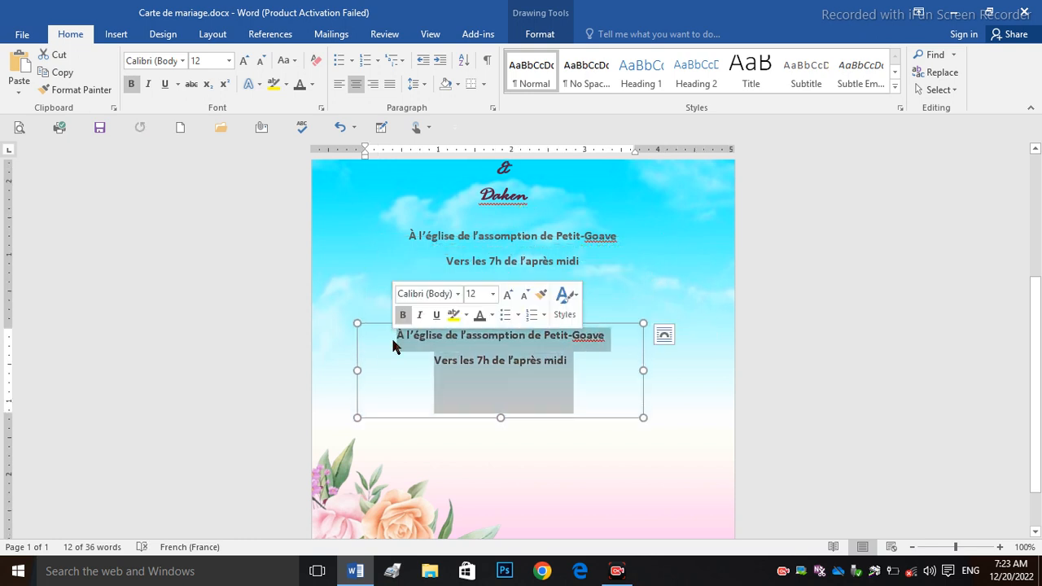
# Step: Replace the copy's text with '12 Janvier 2023' and ignore the spelling flag on Janvier
pyautogui.write('12')
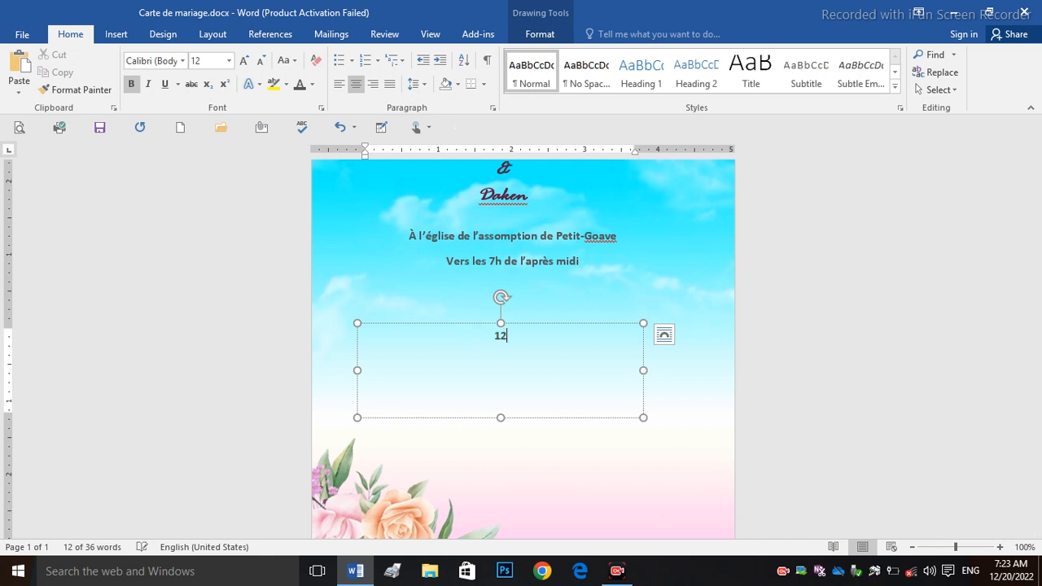
pyautogui.write(' Jan')
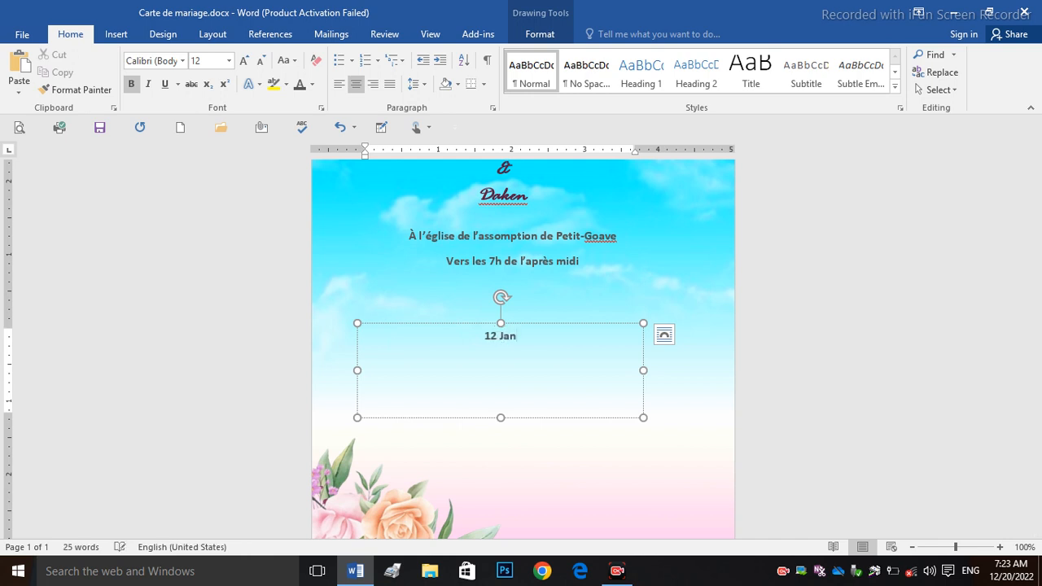
pyautogui.write('vier 292')
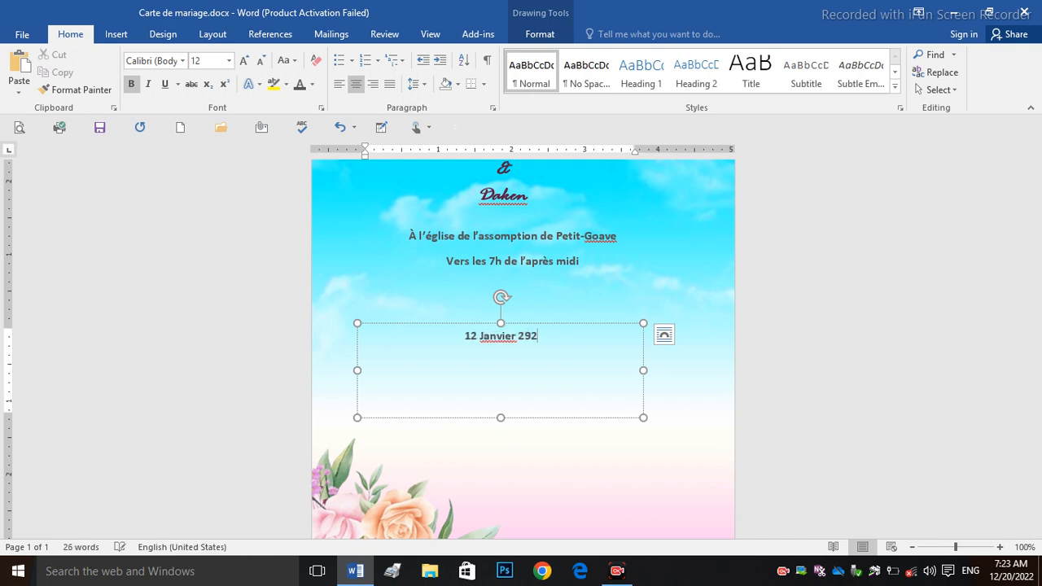
pyautogui.press('BackSpace')
pyautogui.press('BackSpace')
pyautogui.write('023')
pyautogui.rightClick(493, 334)
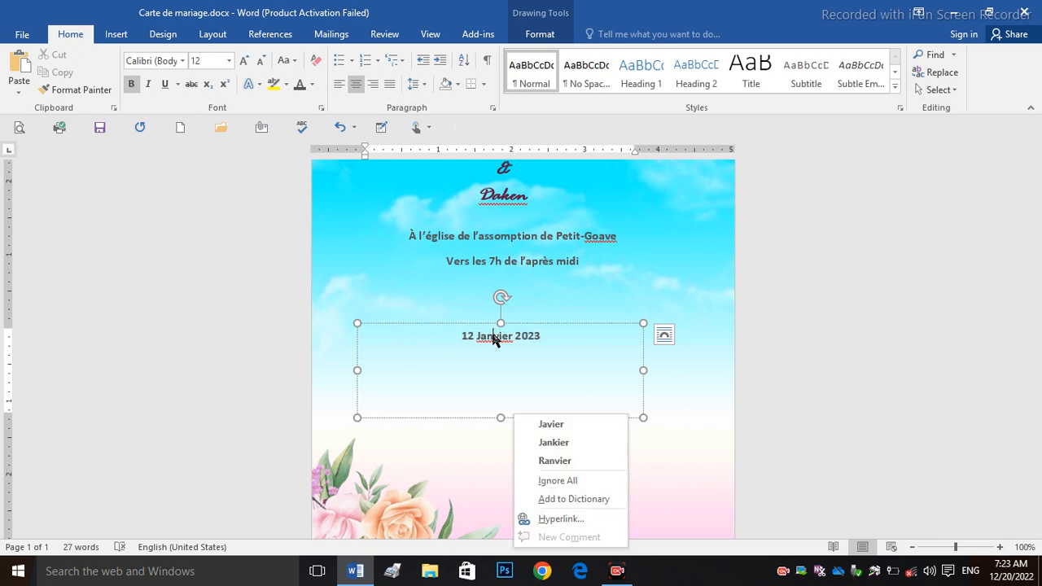
pyautogui.click(563, 481)
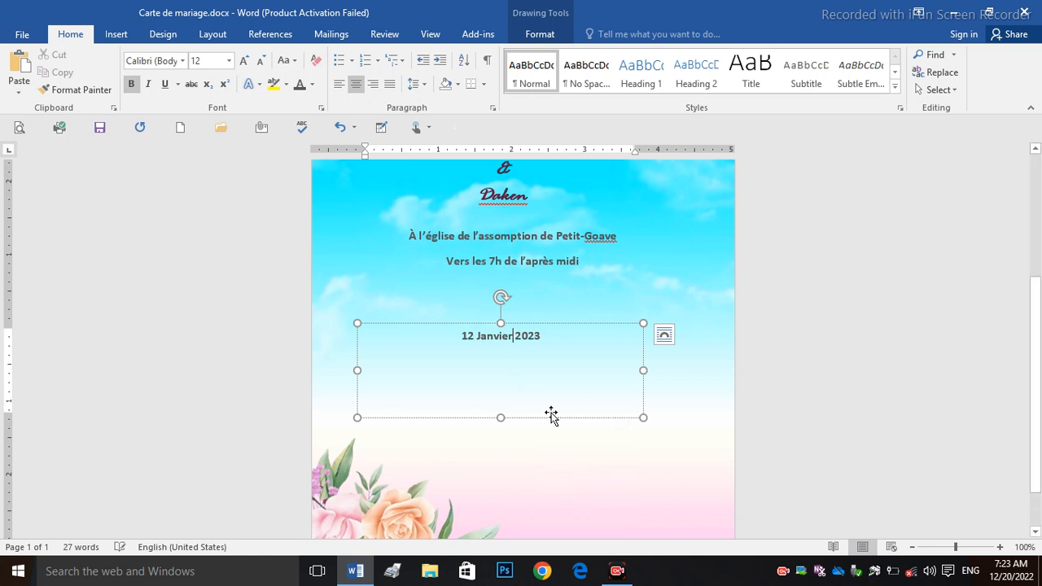
pyautogui.click(552, 322)
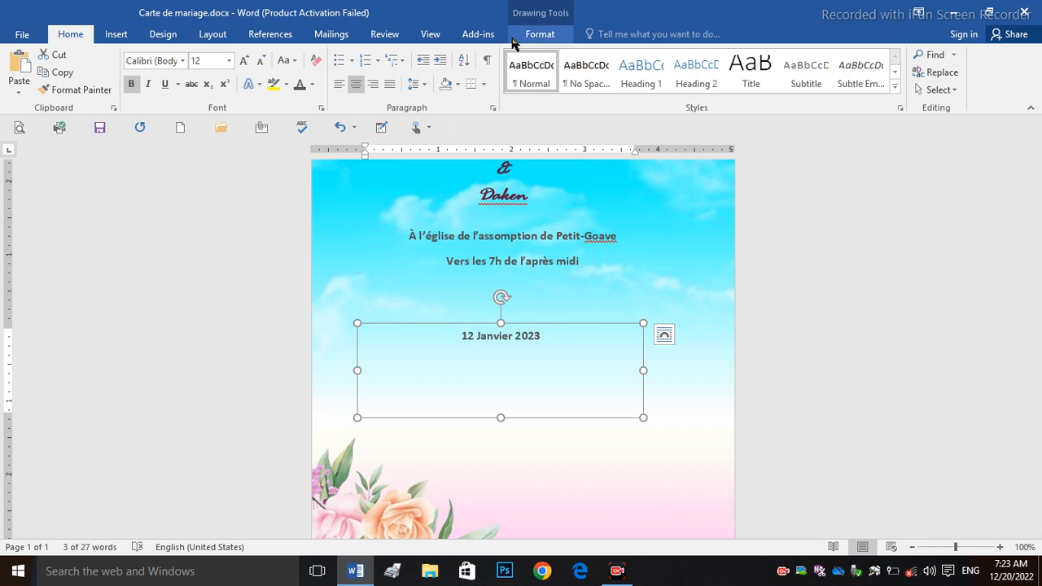
# Step: Align the 12 Janvier 2023 date box to the horizontal centre of the page
pyautogui.click(539, 34)
pyautogui.click(887, 55)
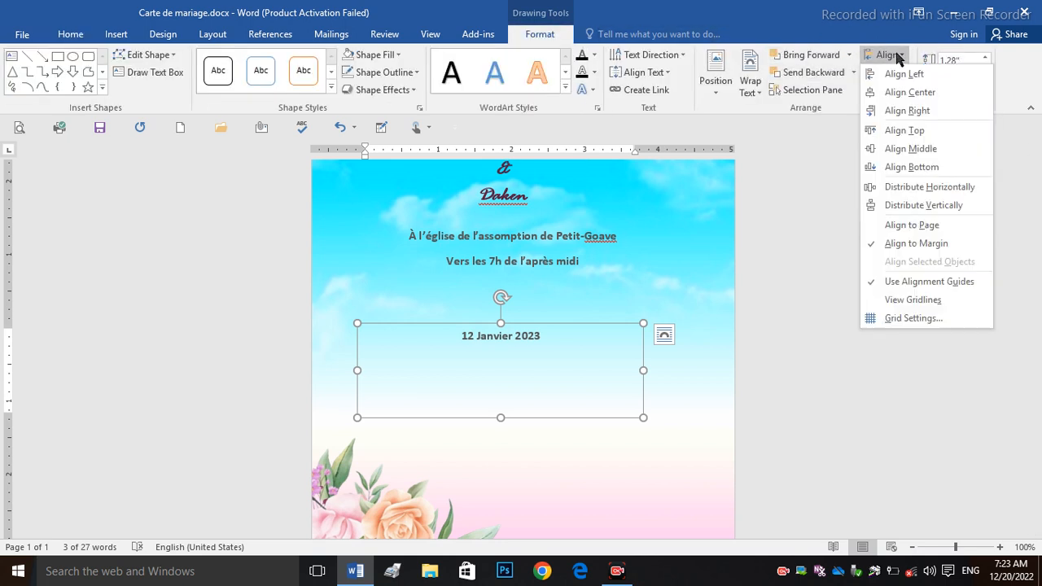
pyautogui.click(899, 94)
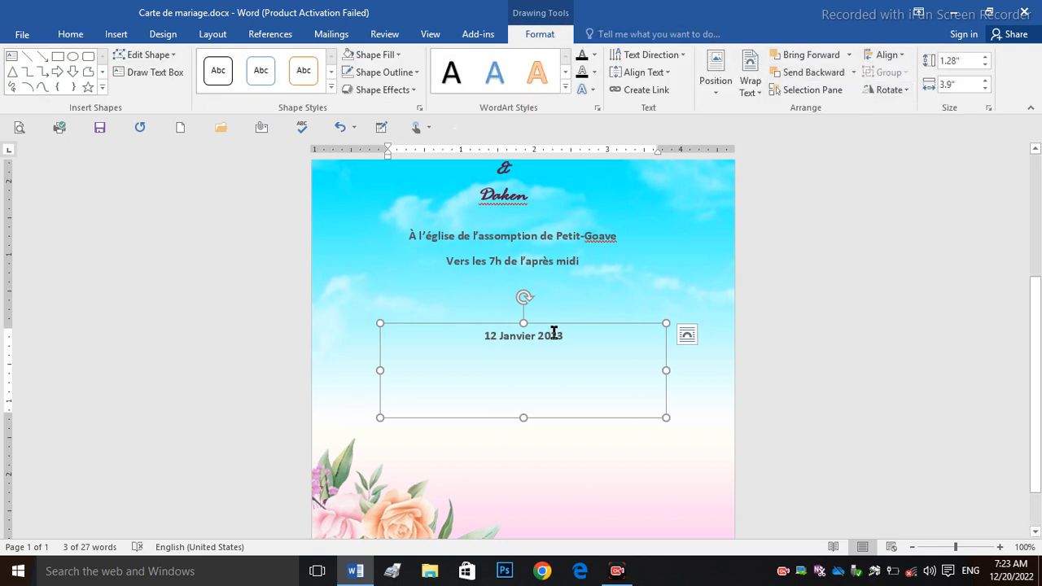
pyautogui.click(784, 376)
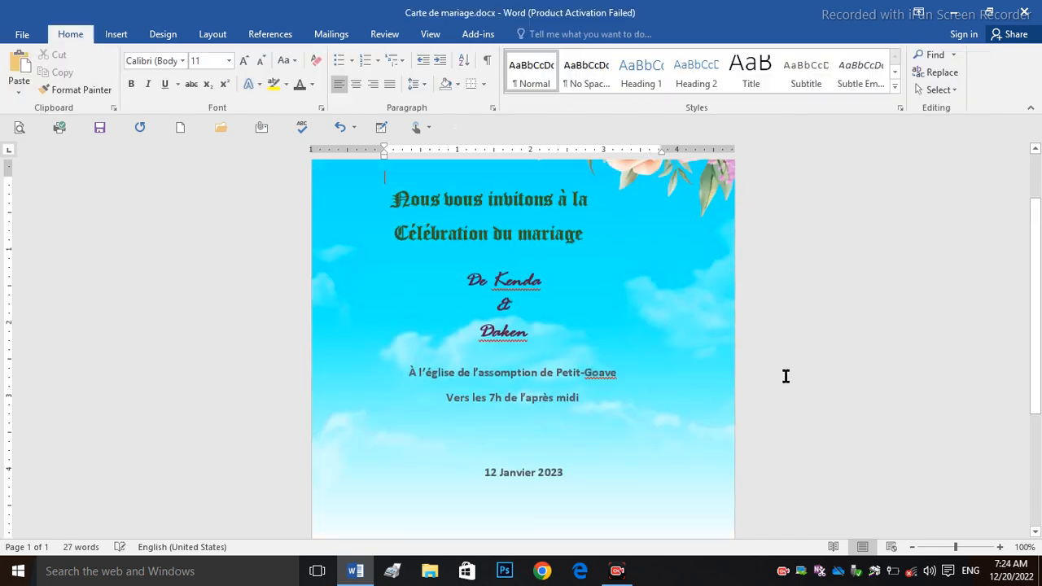
pyautogui.click(122, 33)
# Step: Draw a thick black horizontal line just above the date
pyautogui.click(209, 81)
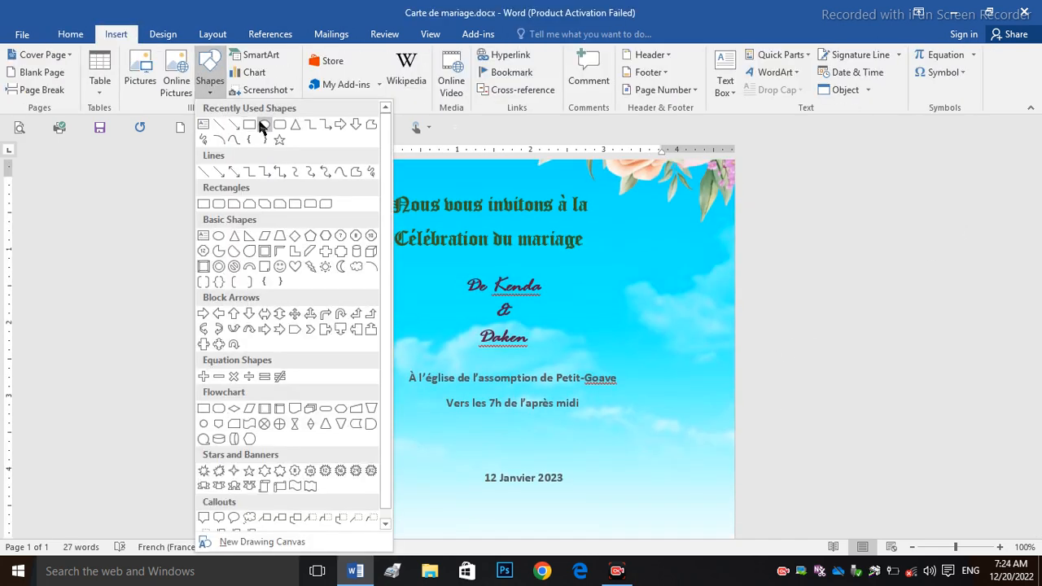
pyautogui.click(218, 124)
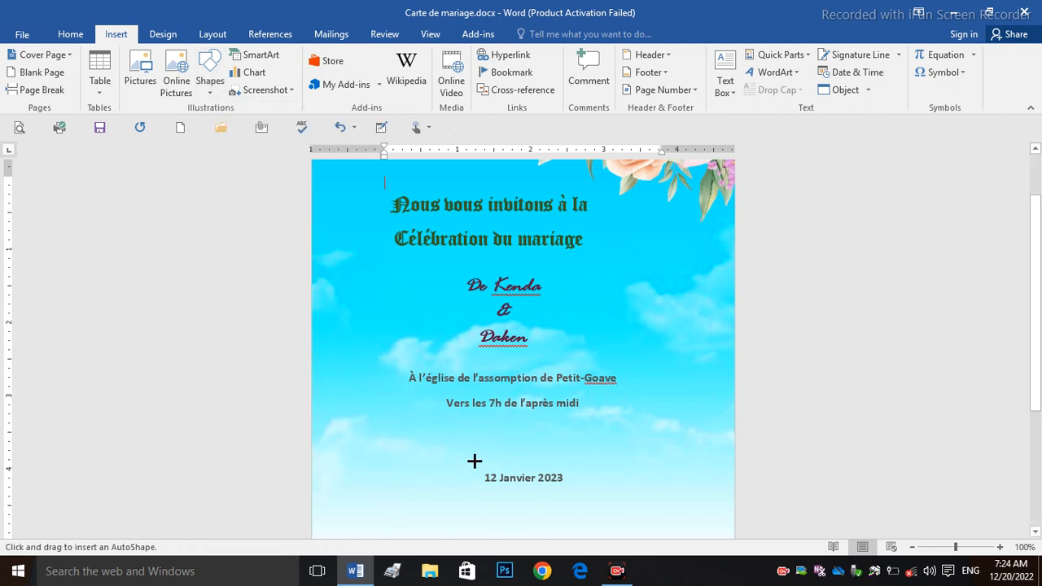
pyautogui.moveTo(443, 463)
pyautogui.mouseDown()
pyautogui.moveTo(594, 458)
pyautogui.moveTo(581, 461)
pyautogui.mouseUp()
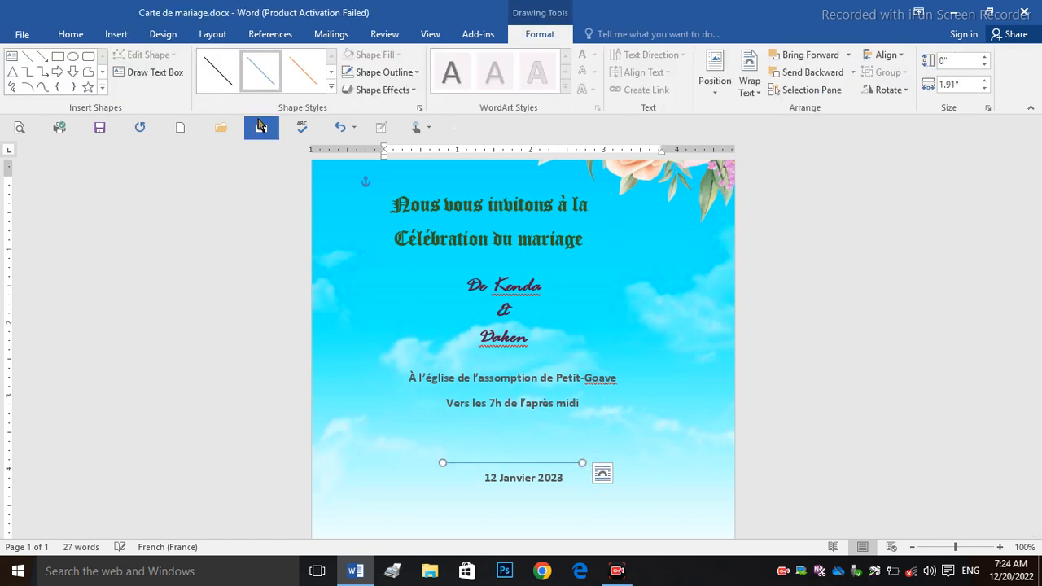
pyautogui.click(382, 72)
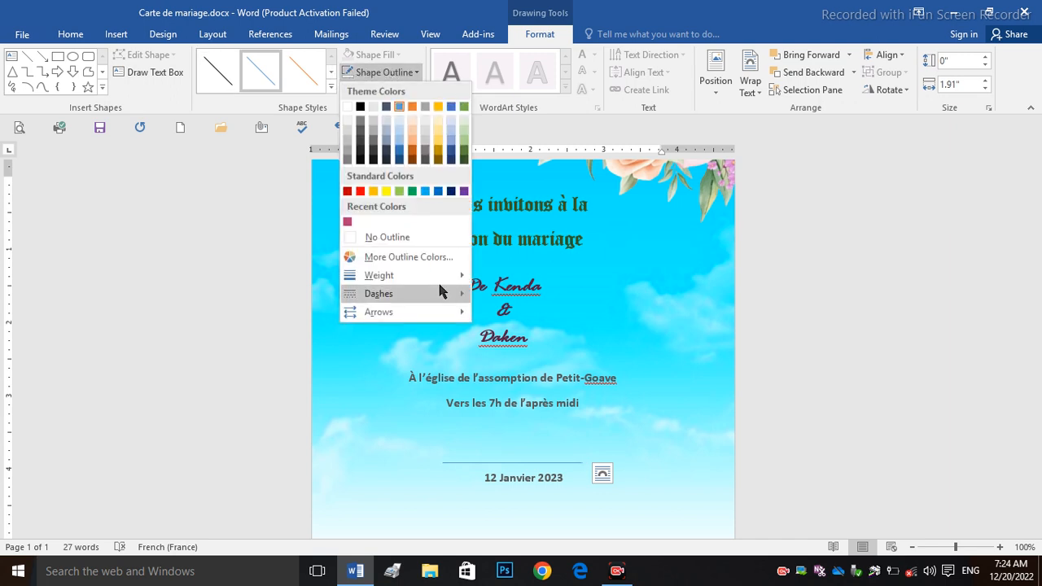
pyautogui.moveTo(448, 275)
pyautogui.click(534, 360)
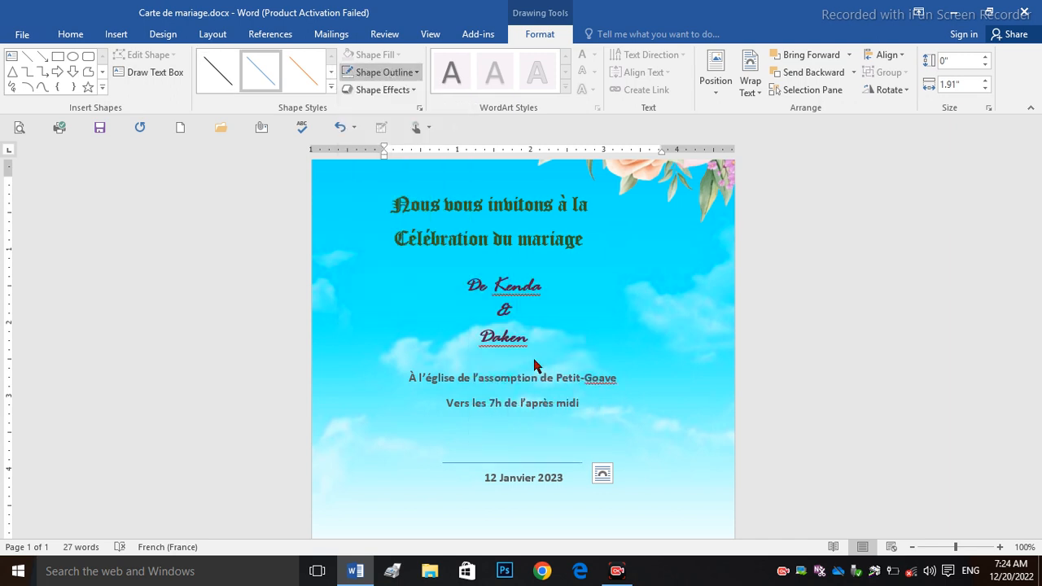
pyautogui.click(389, 72)
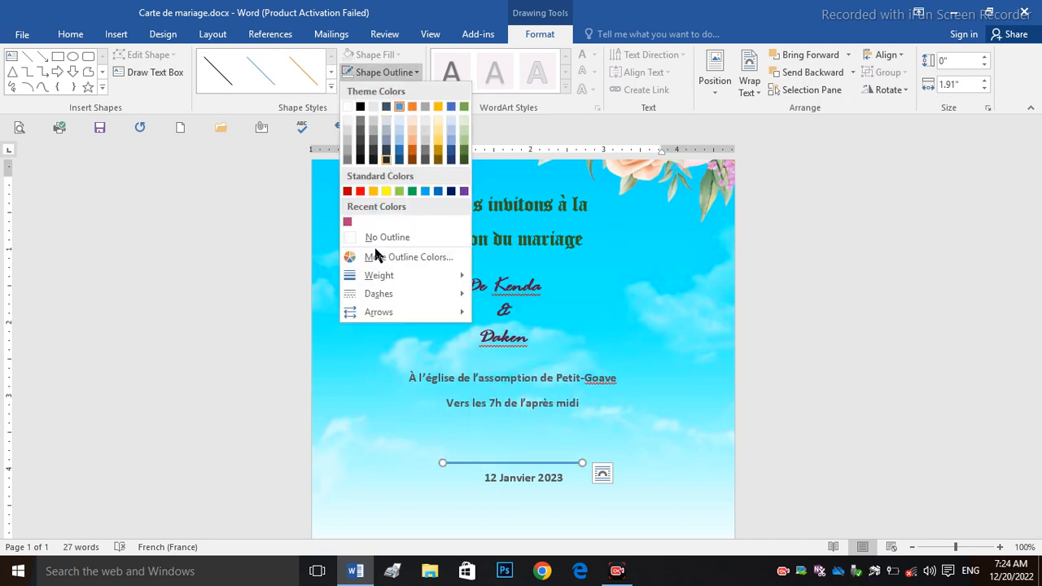
pyautogui.click(360, 112)
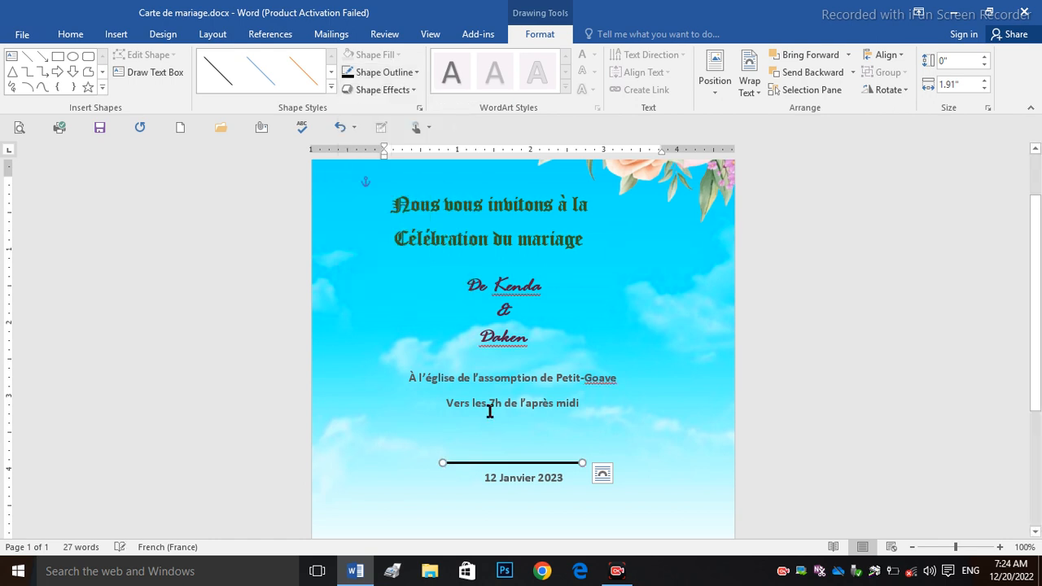
pyautogui.click(388, 73)
pyautogui.moveTo(457, 284)
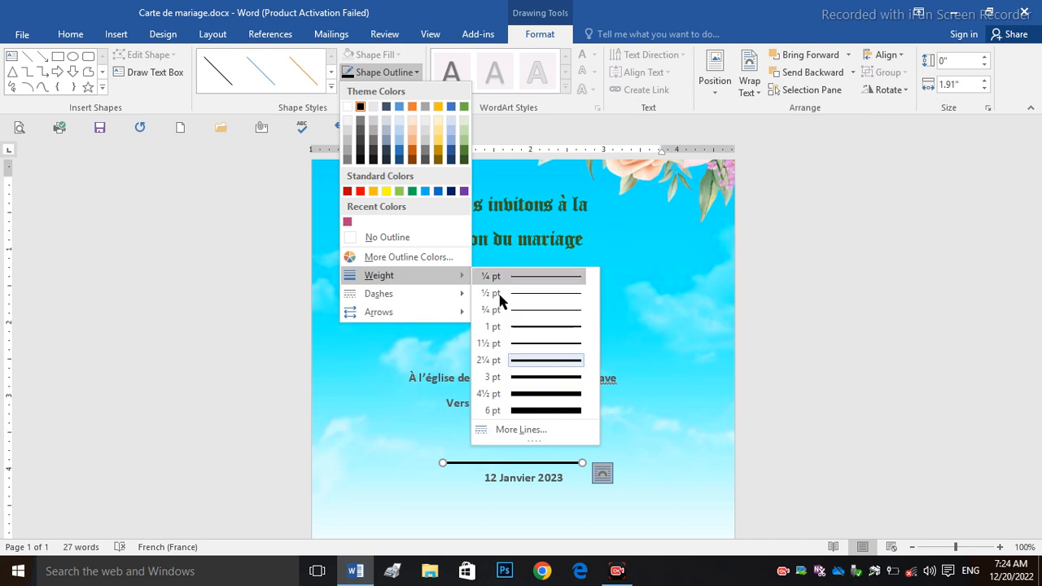
pyautogui.click(524, 339)
# Step: Duplicate the line and place the copy just below the date
pyautogui.hotkey('ctrl', 'd')
pyautogui.moveTo(545, 477); pyautogui.dragTo(535, 486)
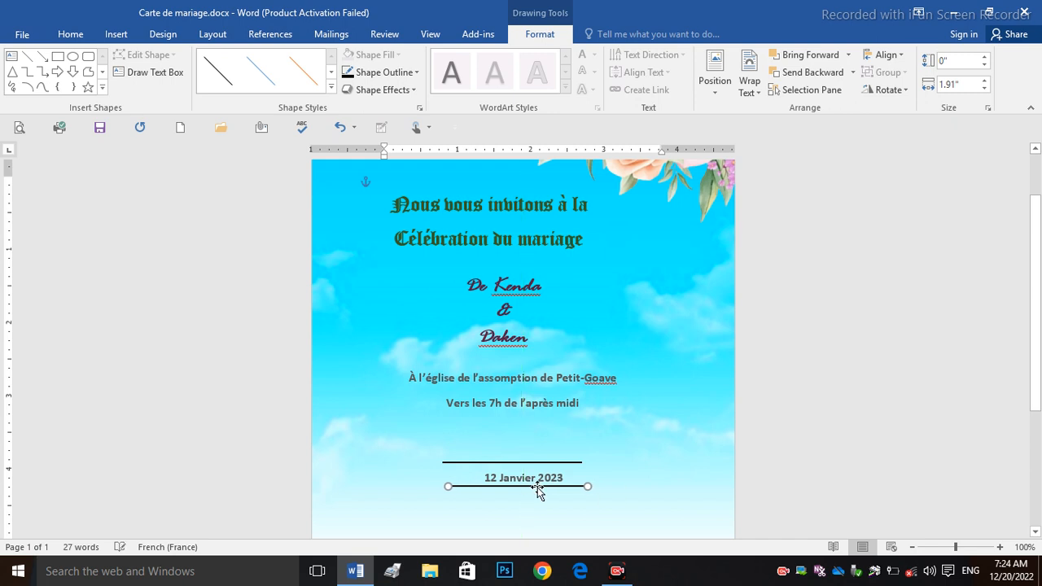
pyautogui.click(988, 311)
pyautogui.moveTo(1033, 282); pyautogui.dragTo(1040, 444)
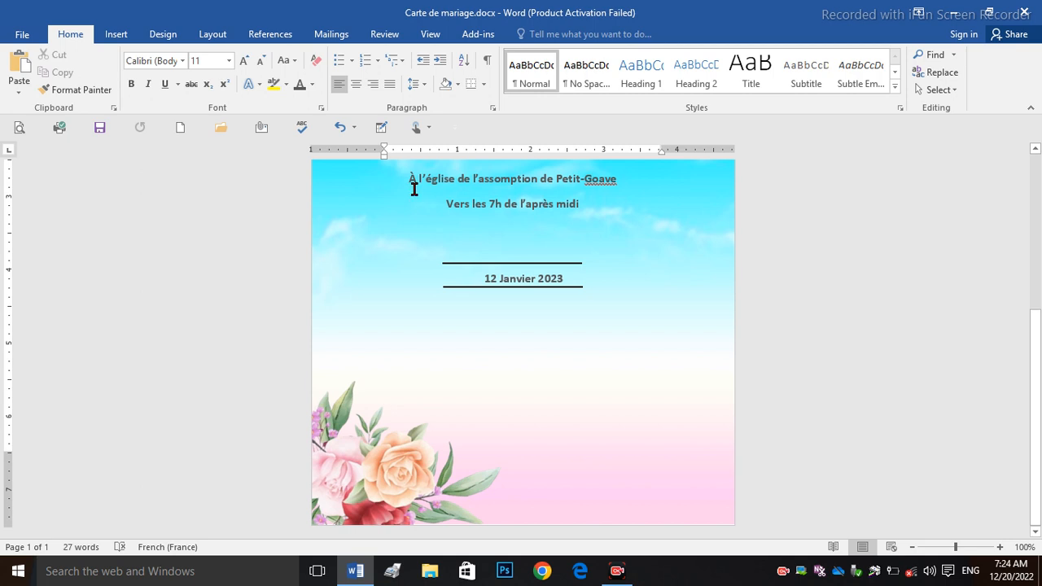
# Step: Draw a fill-less, outline-less text box reading 'votre présence sera important pour'
pyautogui.click(114, 34)
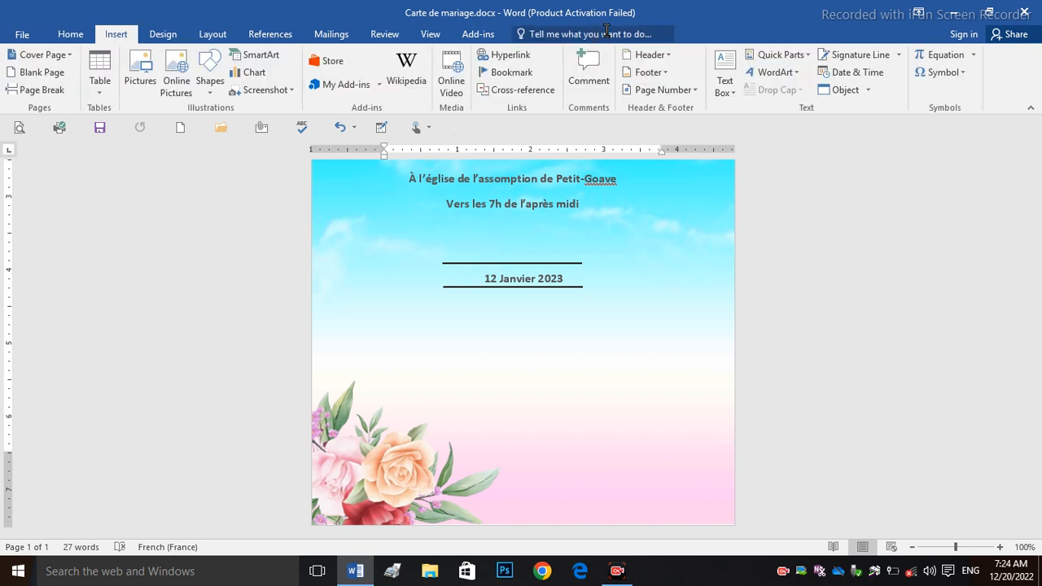
pyautogui.click(723, 84)
pyautogui.click(764, 416)
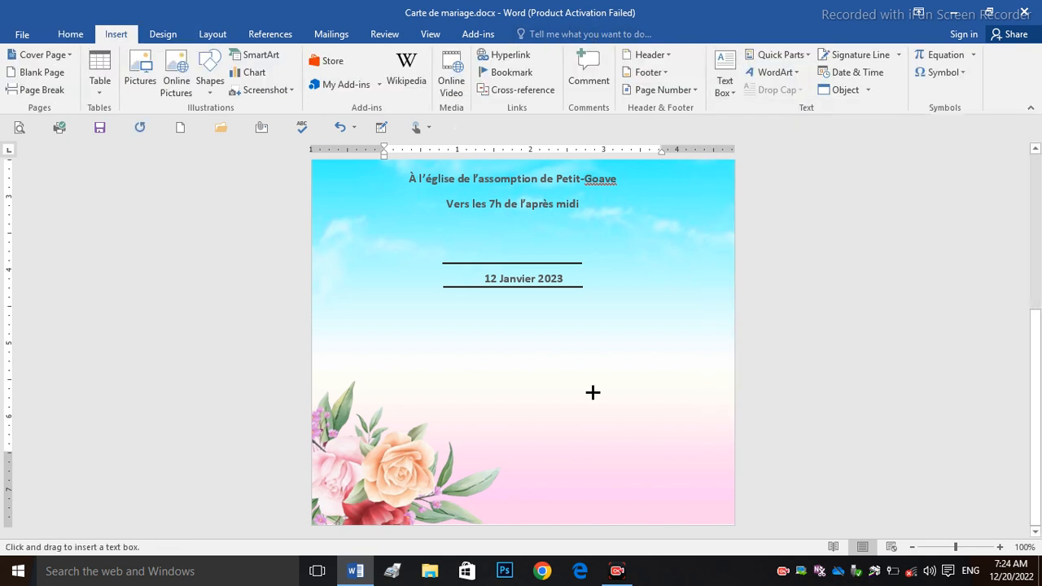
pyautogui.moveTo(497, 350); pyautogui.dragTo(669, 454)
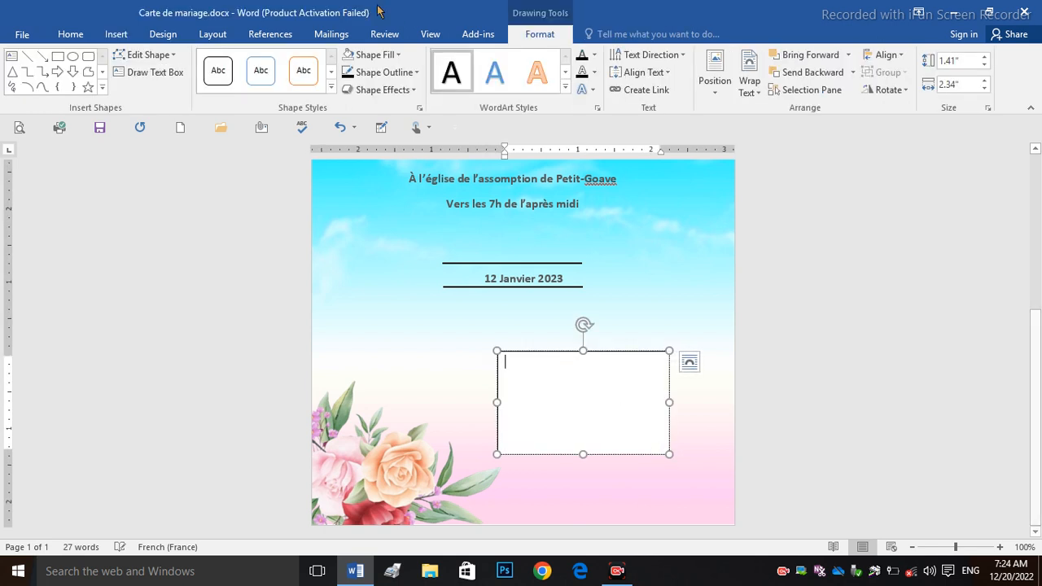
pyautogui.click(372, 55)
pyautogui.click(384, 221)
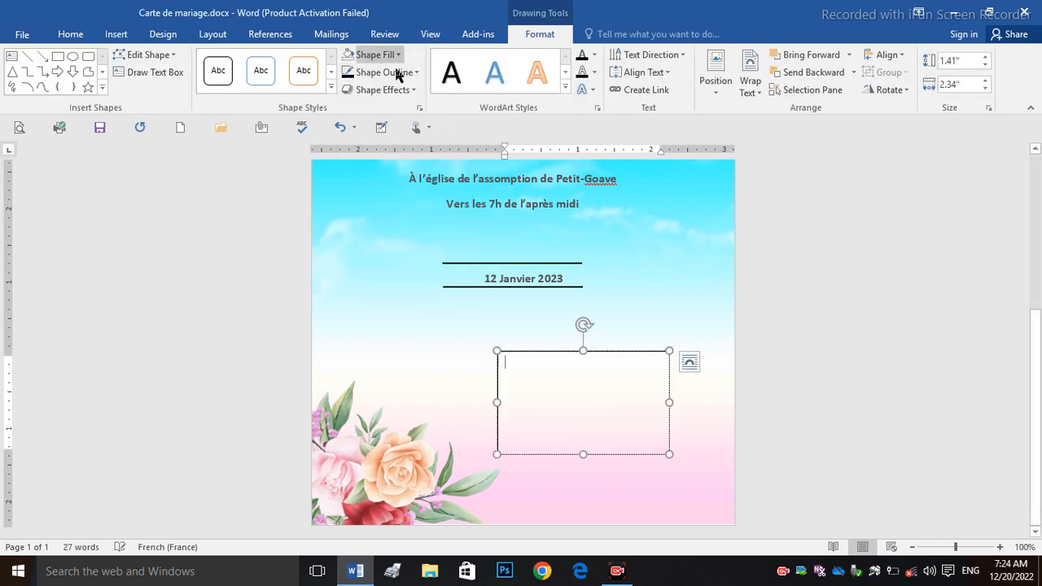
pyautogui.click(394, 73)
pyautogui.click(397, 237)
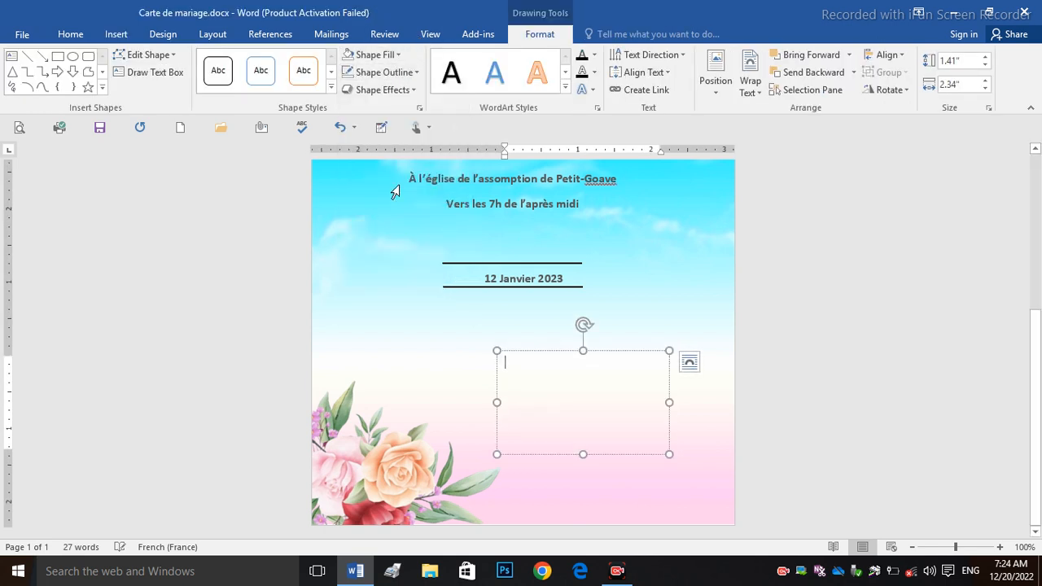
pyautogui.click(598, 442)
pyautogui.write('vo')
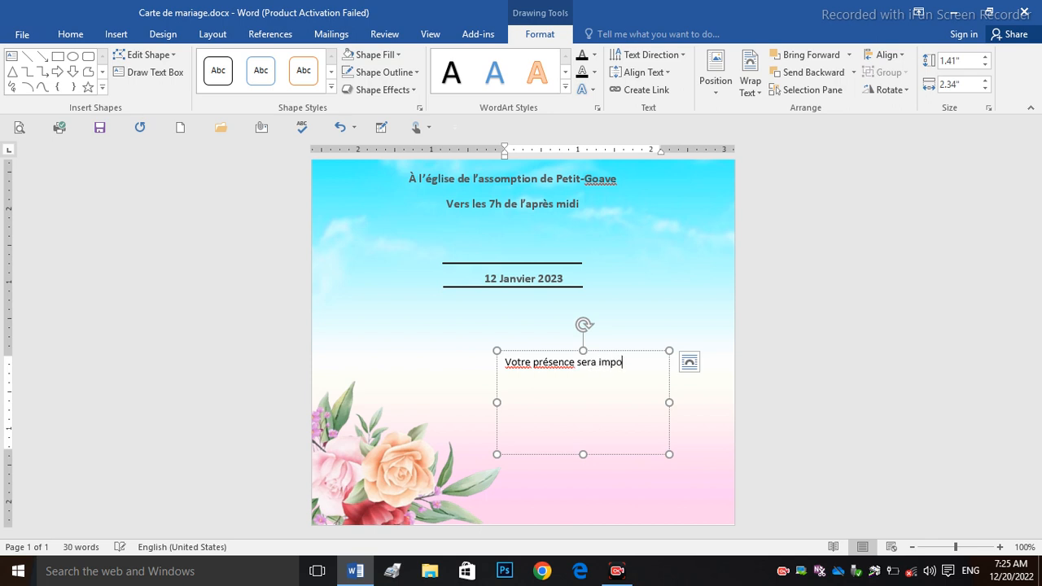
pyautogui.write('tre présence sera important pour nous')
# Step: Colour the closing note dark grey and move it to the card's bottom-right corner
pyautogui.click(609, 353)
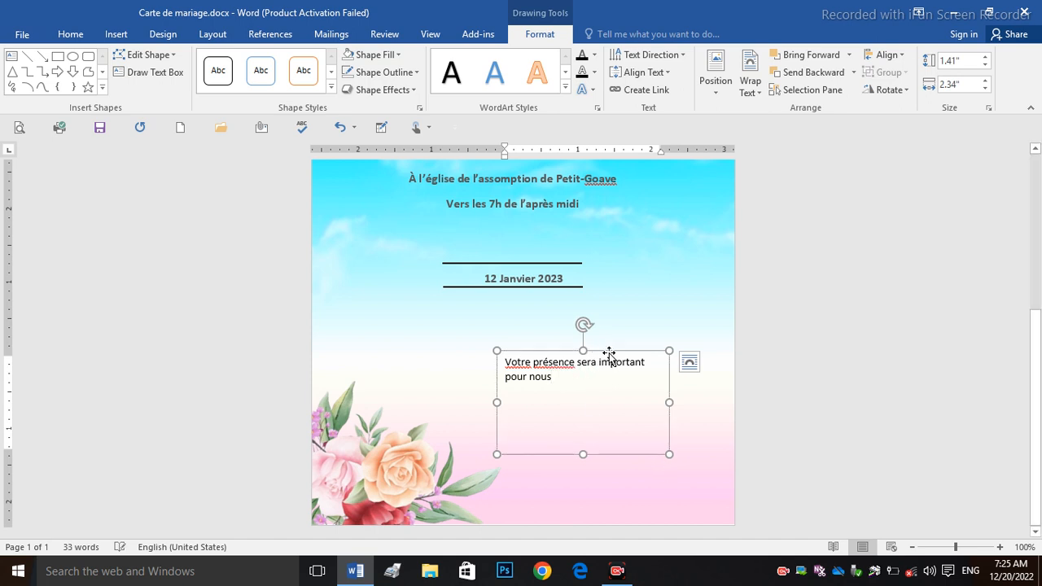
pyautogui.click(70, 35)
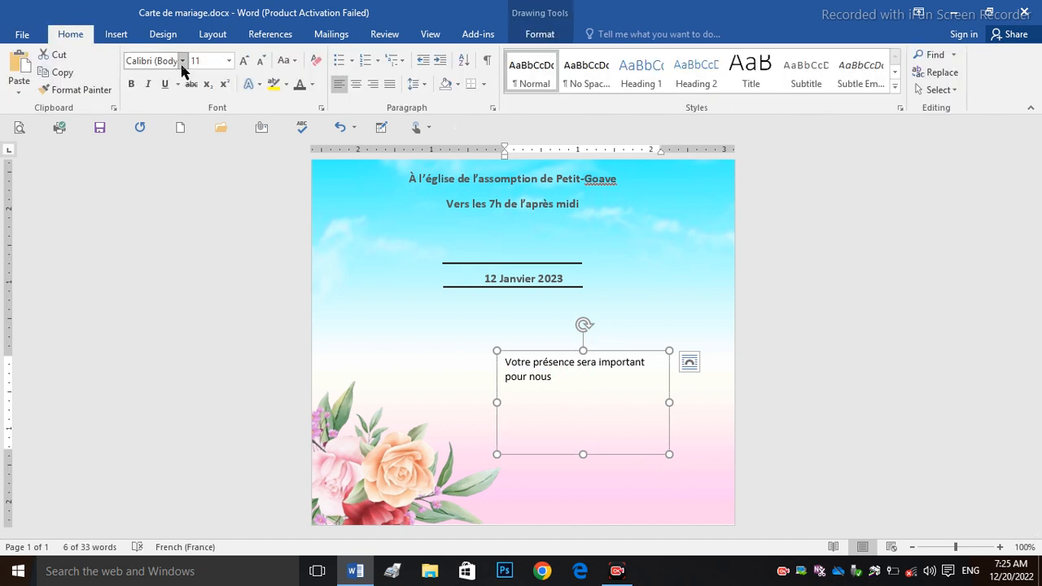
pyautogui.click(299, 86)
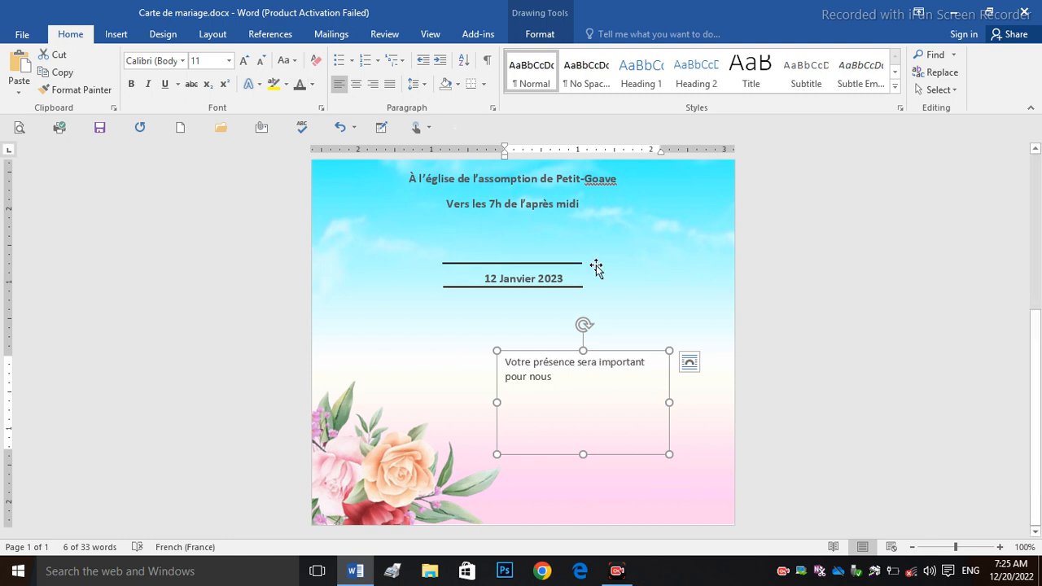
pyautogui.click(311, 85)
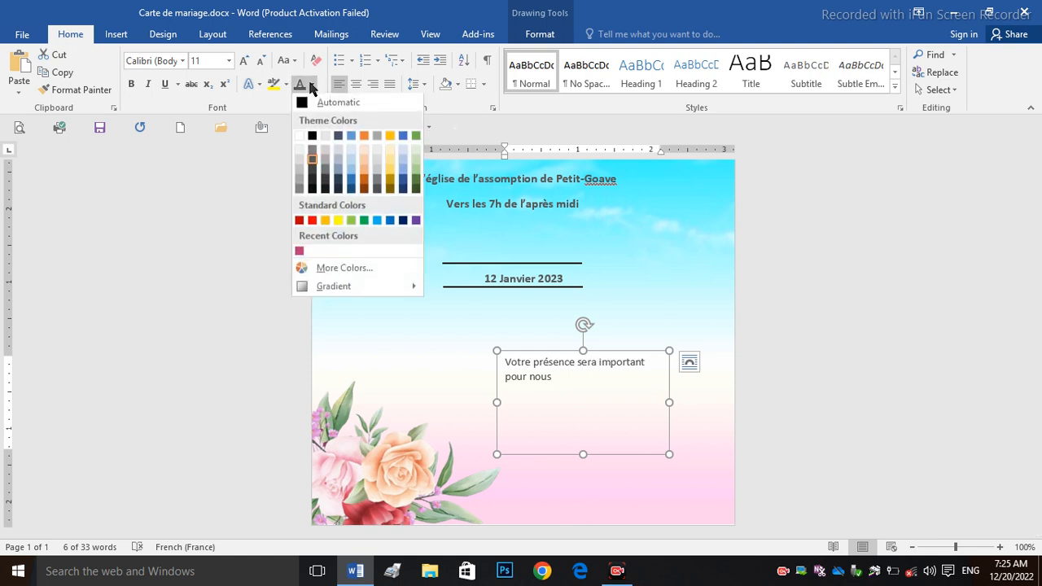
pyautogui.click(312, 174)
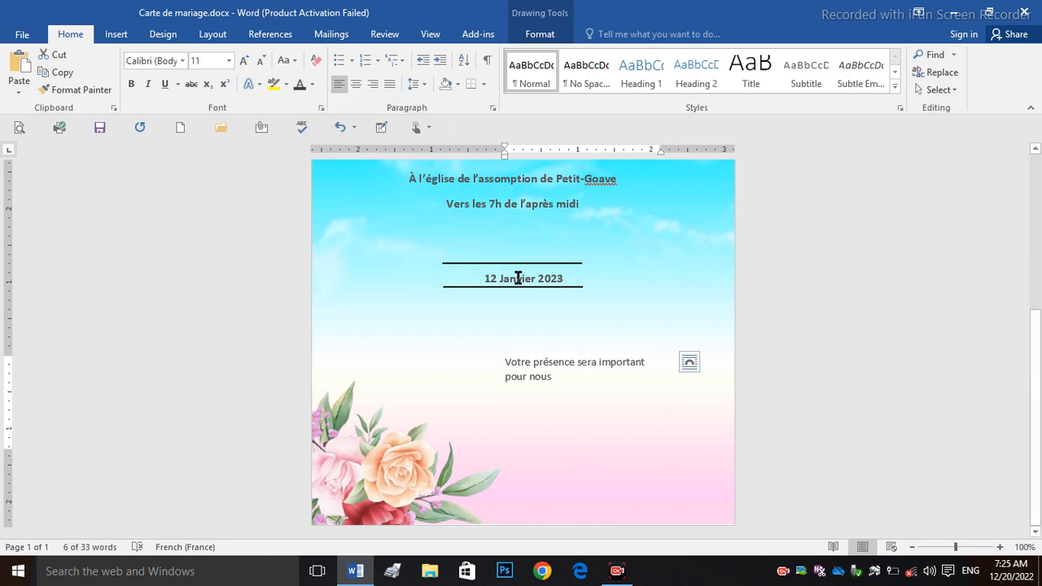
pyautogui.moveTo(629, 350); pyautogui.dragTo(691, 481)
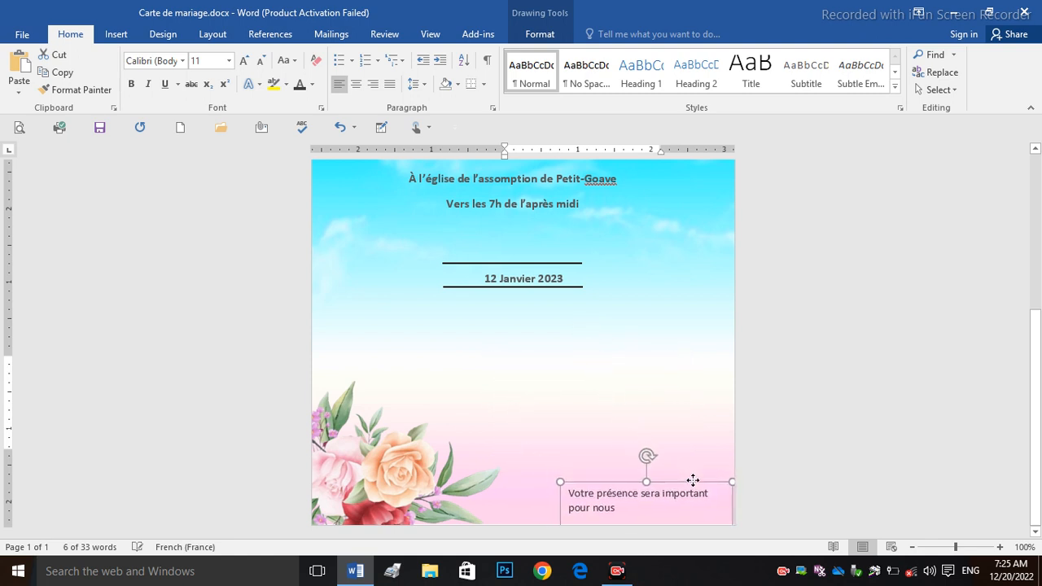
pyautogui.press('Escape')
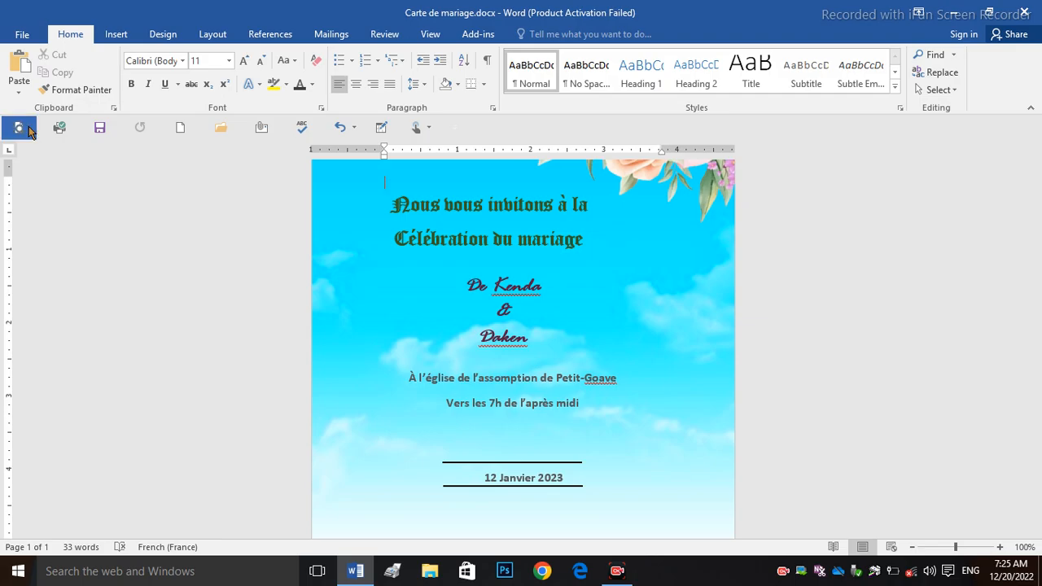
# Step: Move the top-right flowers lower on the card, checking the result in print preview
pyautogui.hotkey('ctrl', 'p')
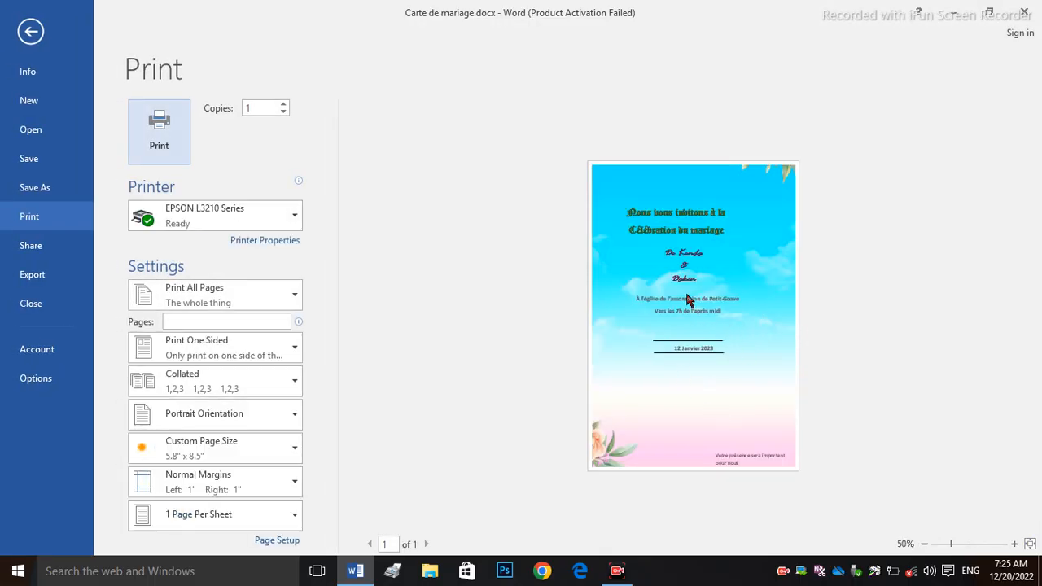
pyautogui.click(31, 31)
pyautogui.moveTo(663, 173); pyautogui.dragTo(664, 208)
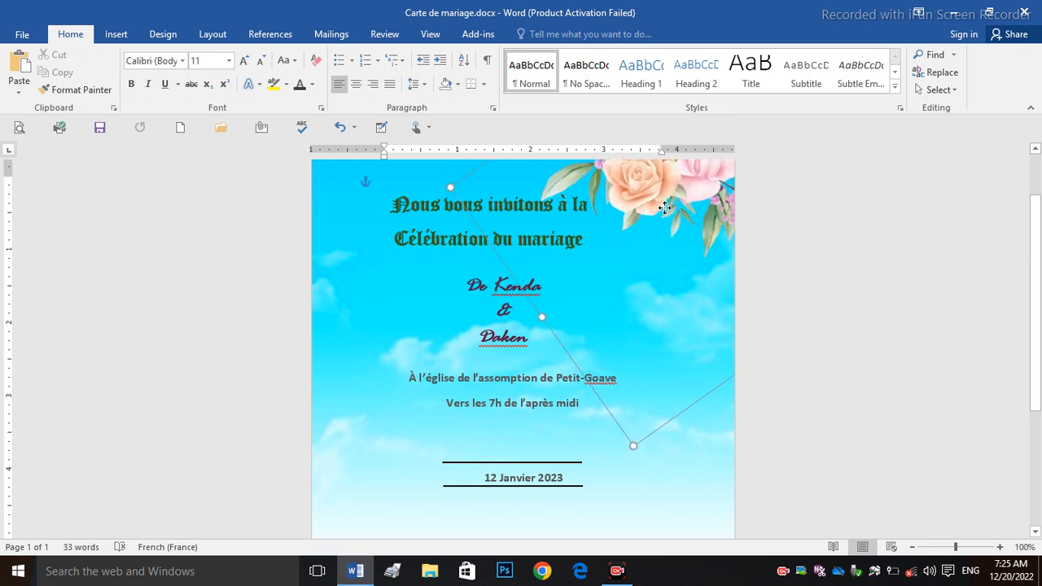
pyautogui.click(22, 127)
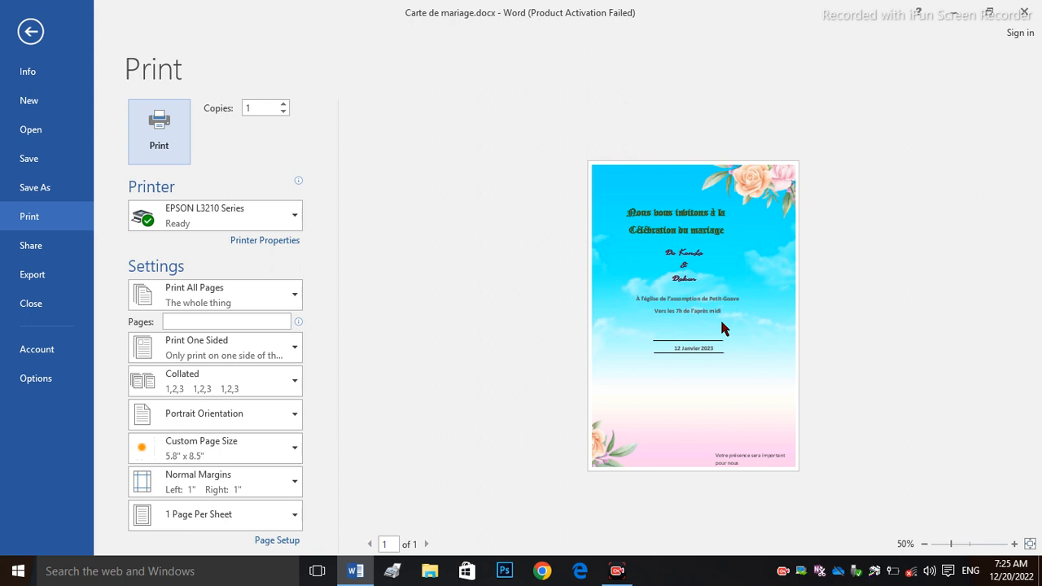
pyautogui.click(30, 31)
# Step: Nudge the bottom-left flowers slightly right and recheck the print preview
pyautogui.scroll(-1, 1039, 291)
pyautogui.scroll(-5, 1039, 292)
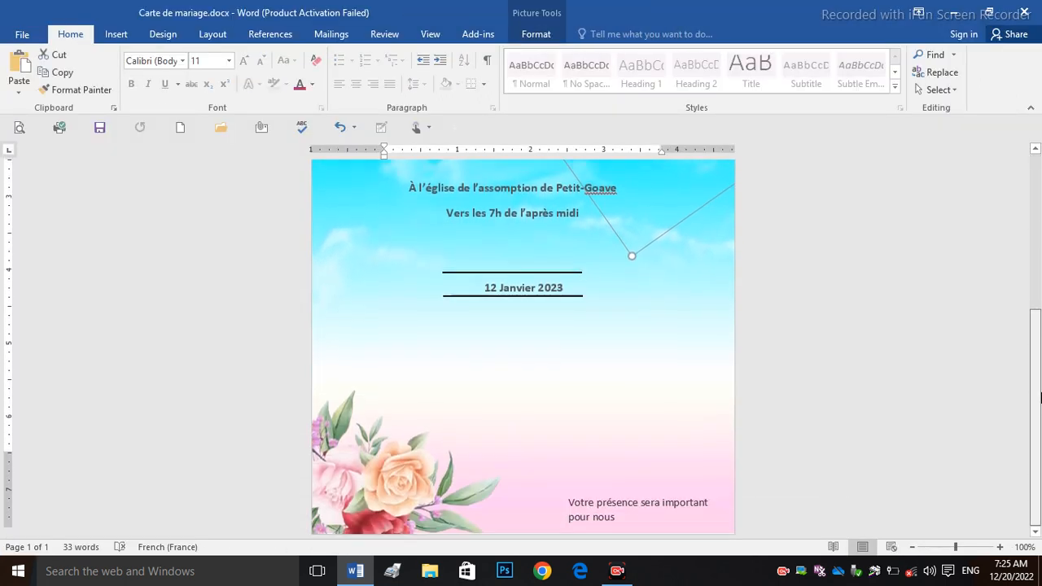
pyautogui.moveTo(366, 486); pyautogui.dragTo(372, 487)
pyautogui.click(19, 129)
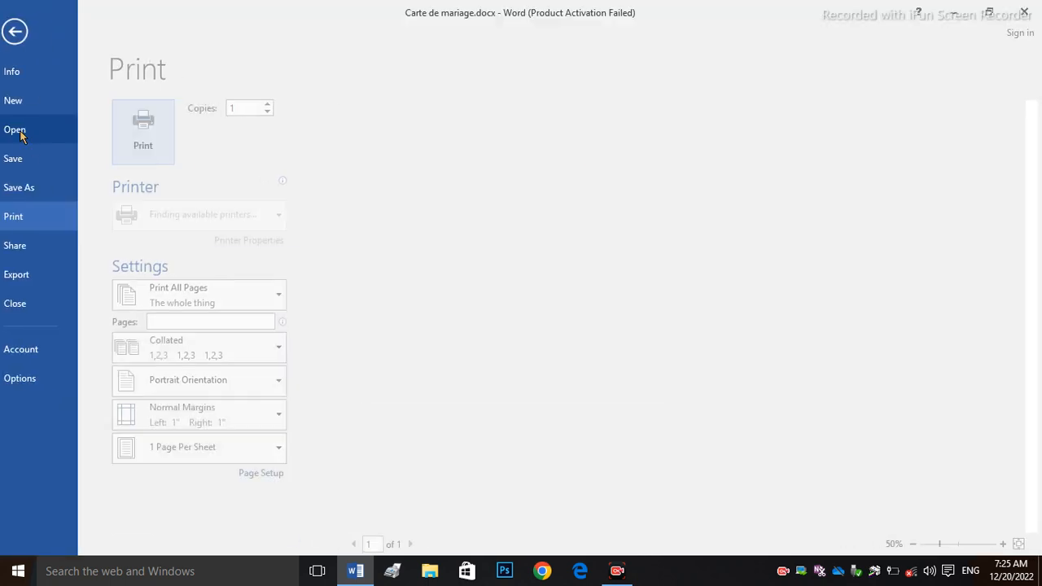
pyautogui.click(30, 30)
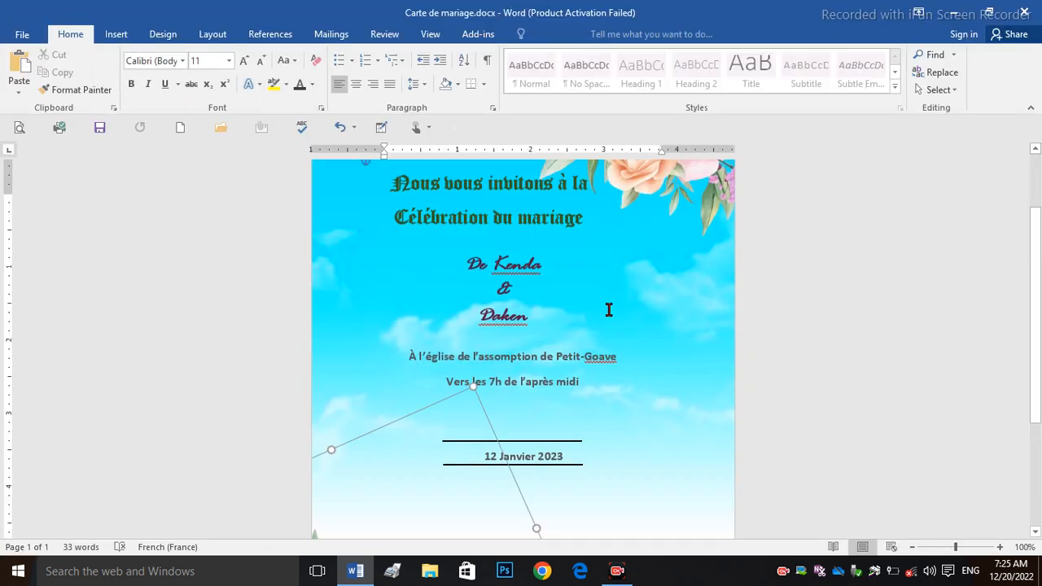
# Step: Shift the bottom-left flowers slightly up and right, then confirm the layout in print preview
pyautogui.scroll(-2, 1039, 299)
pyautogui.scroll(-2, 1040, 299)
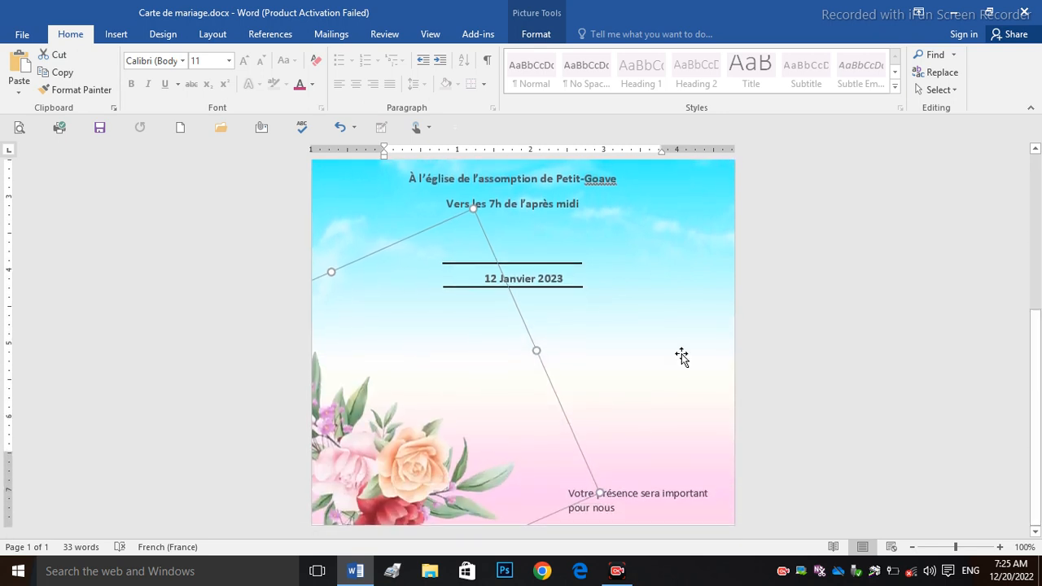
pyautogui.moveTo(376, 458); pyautogui.dragTo(382, 448)
pyautogui.click(952, 304)
pyautogui.scroll(5, 952, 304)
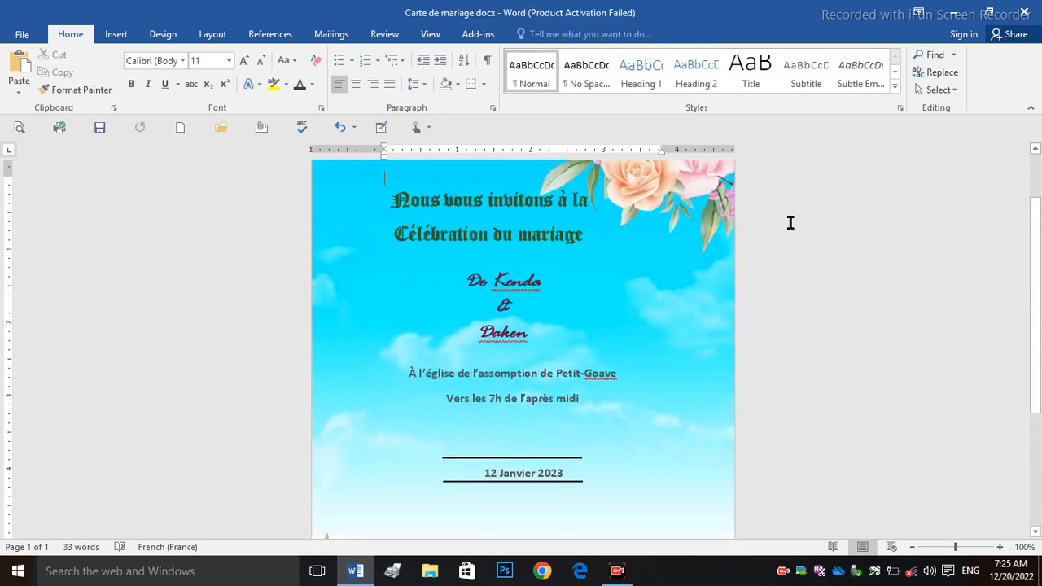
pyautogui.click(19, 127)
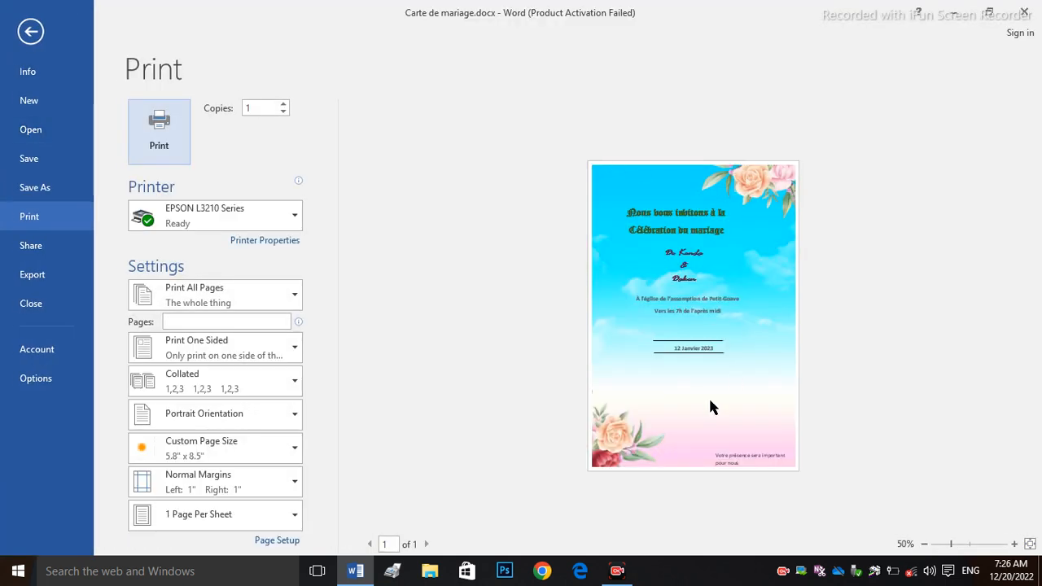
pyautogui.click(23, 47)
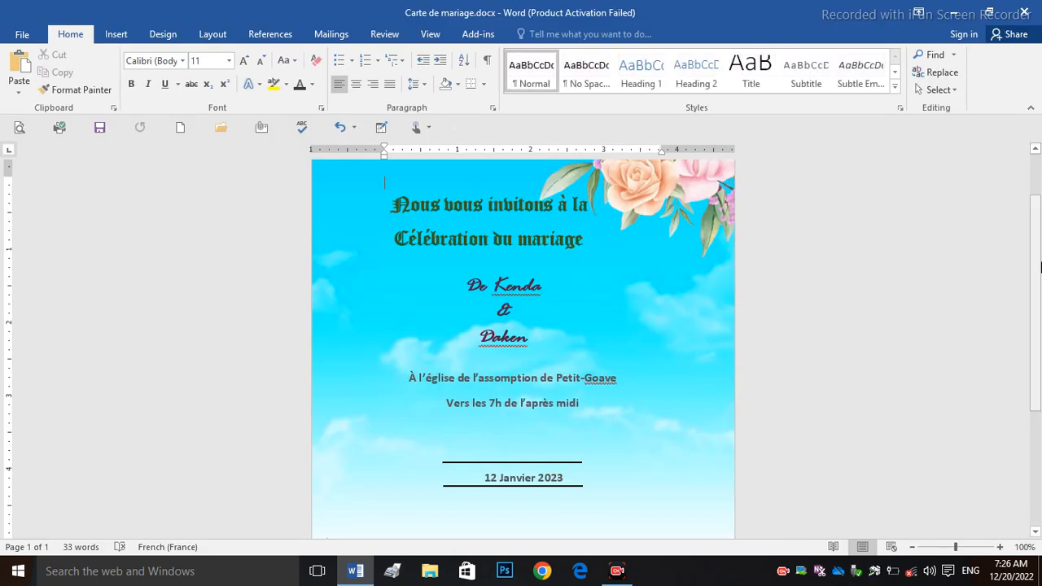
pyautogui.scroll(-5, 521, 342)
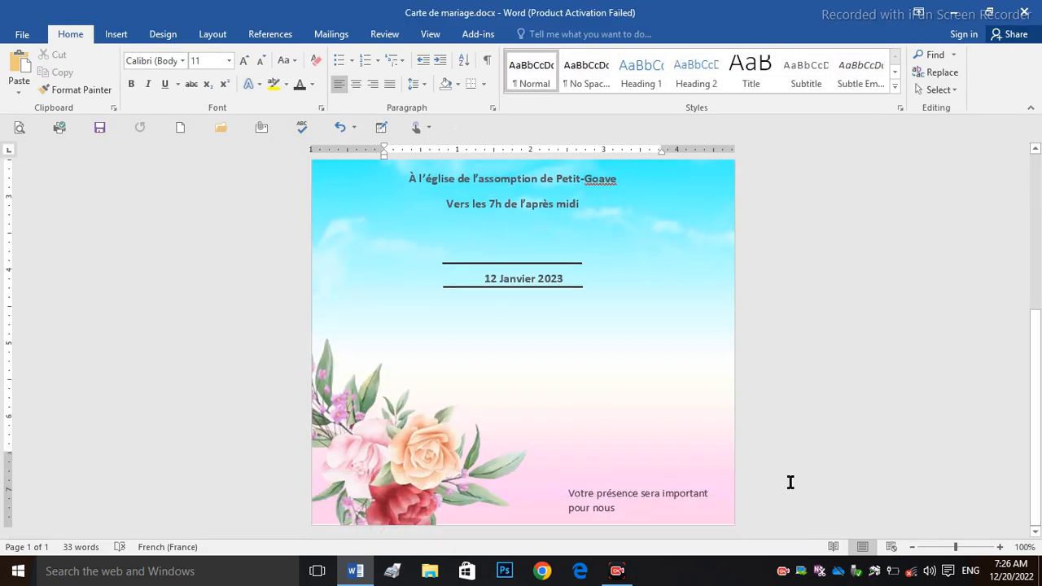
pyautogui.scroll(5, 791, 486)
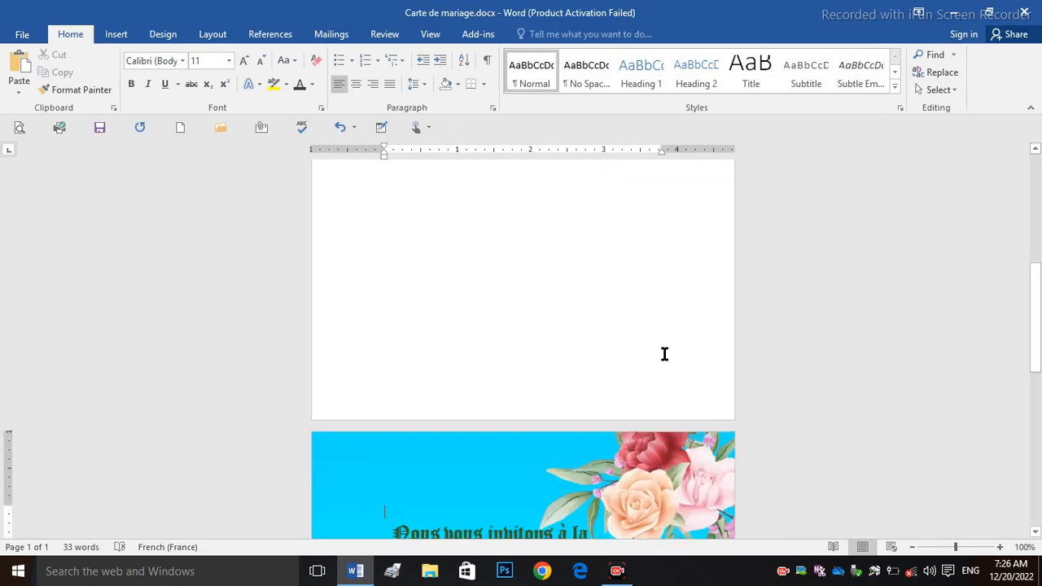
# Step: Insert a blank page before the card and type 'abonnez vous et partager' centred mid-page
pyautogui.hotkey('ctrl', 'Return')
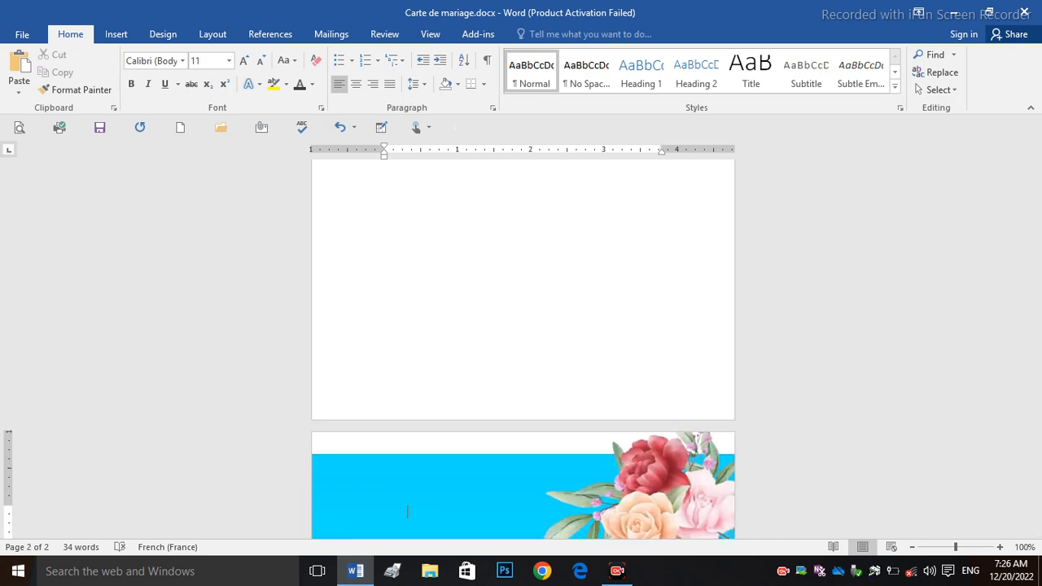
pyautogui.moveTo(1039, 320); pyautogui.dragTo(1039, 192)
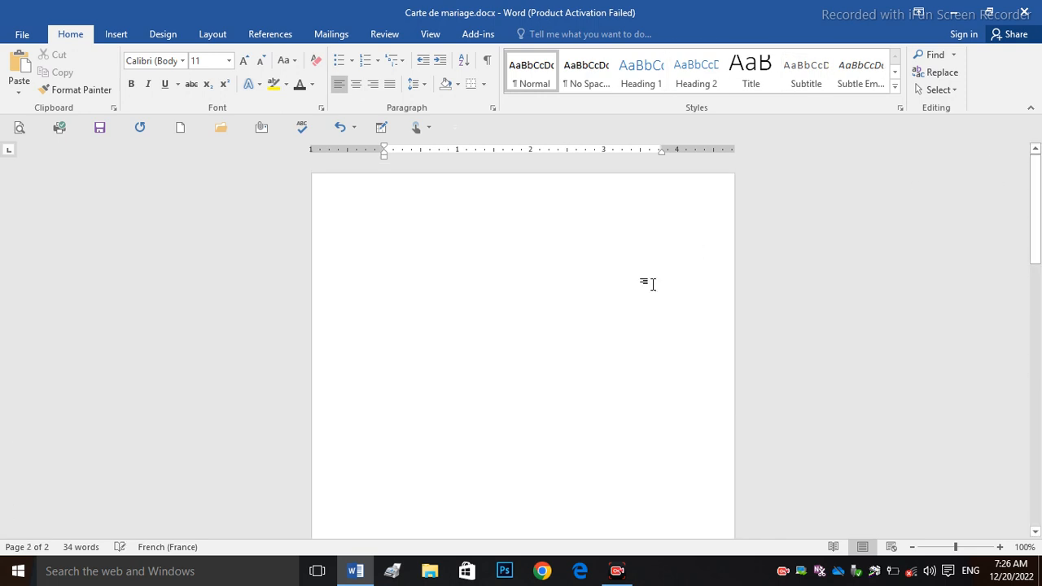
pyautogui.doubleClick(531, 304)
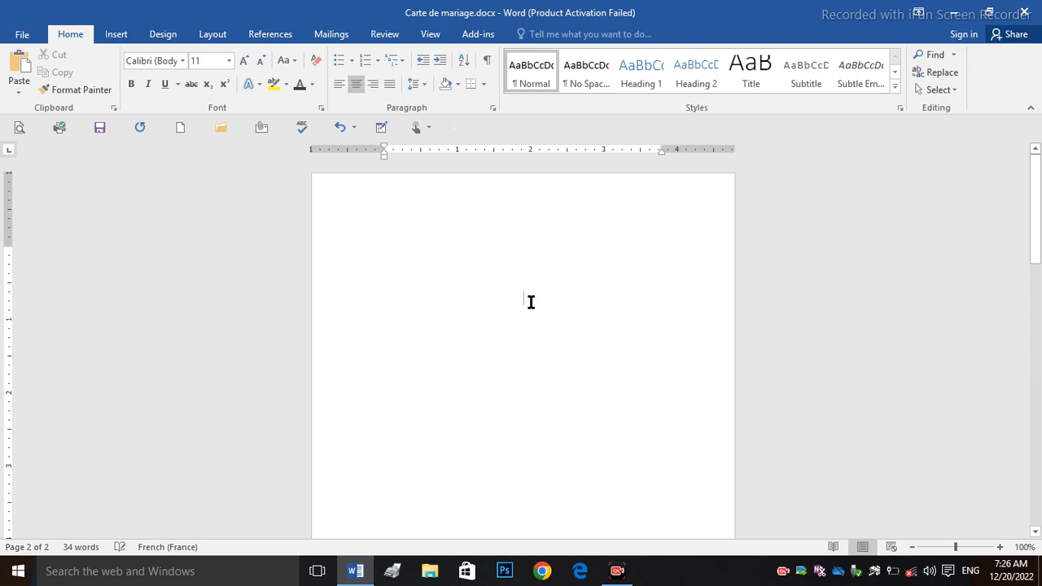
pyautogui.write('abonnez vous')
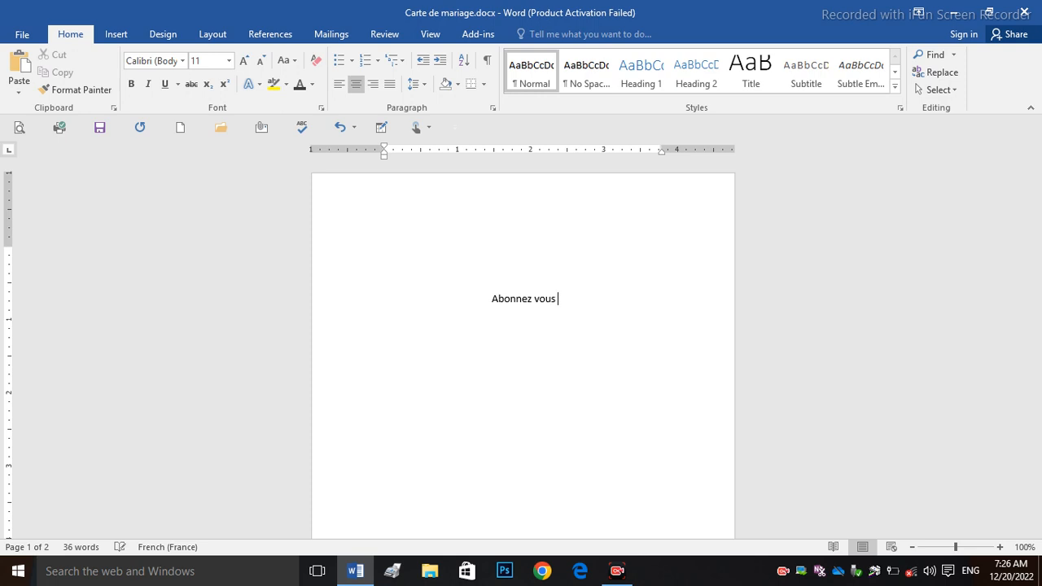
pyautogui.write(' et pa')
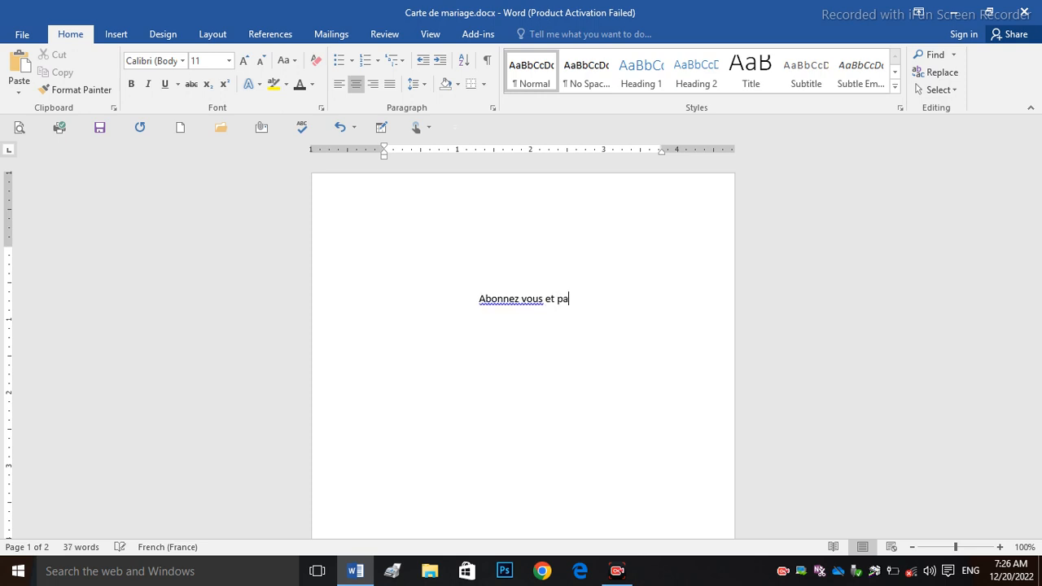
pyautogui.write('rtager')
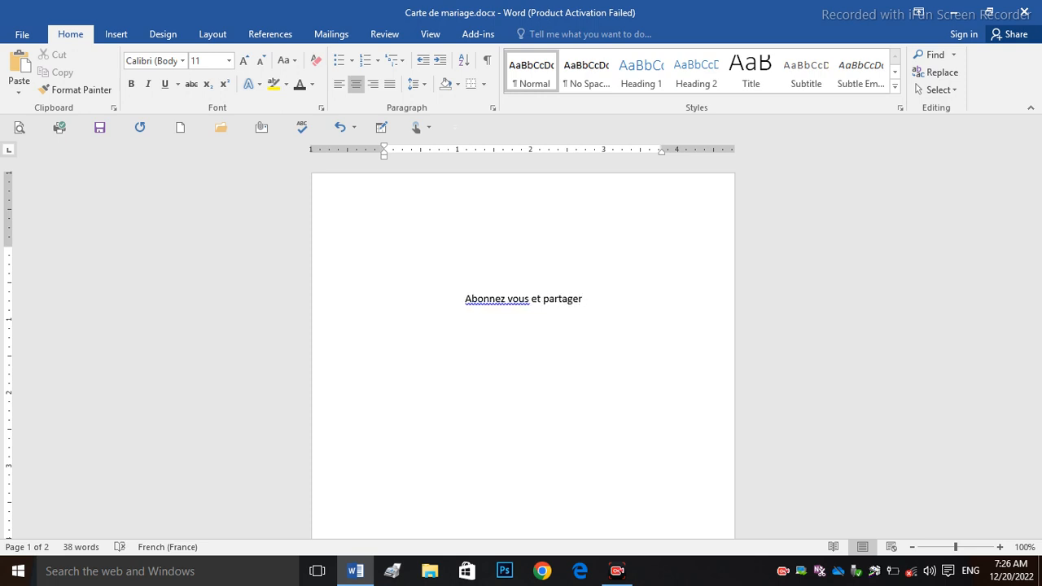
# Step: Correct the spelling to 'Abonnez-vous' and select the whole line
pyautogui.rightClick(489, 293)
pyautogui.click(529, 314)
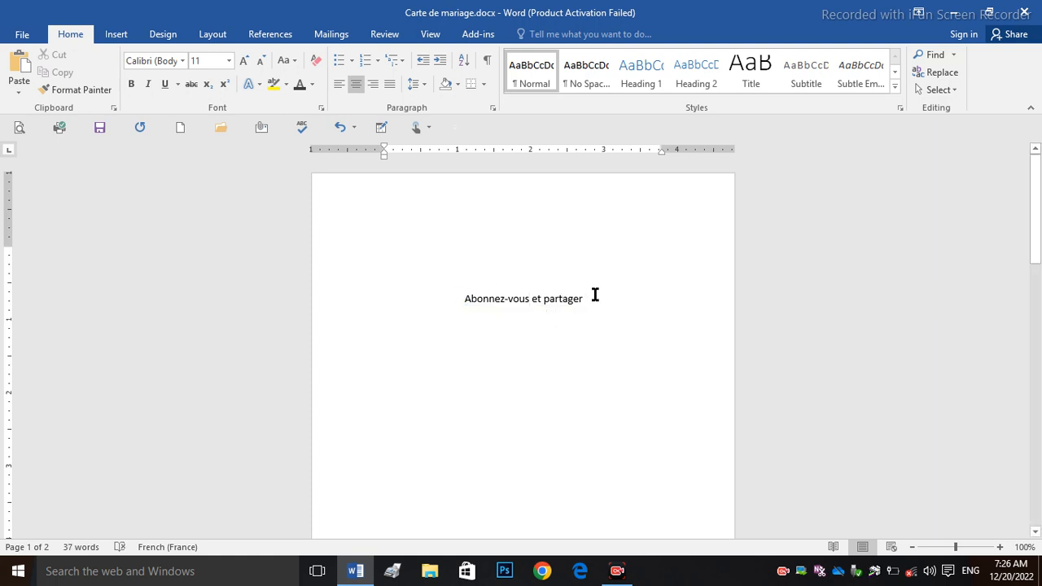
pyautogui.moveTo(595, 294); pyautogui.dragTo(434, 297)
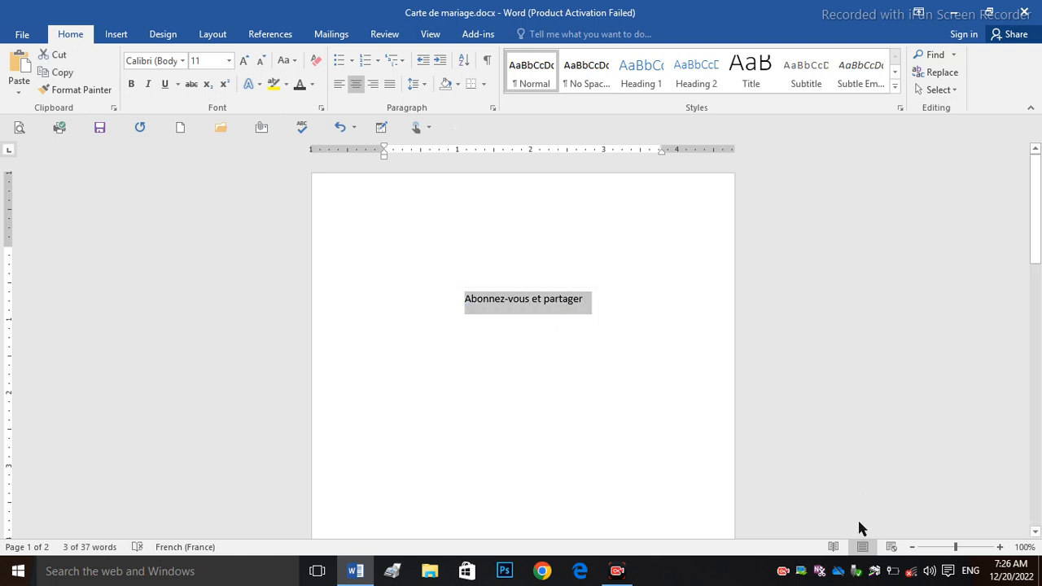